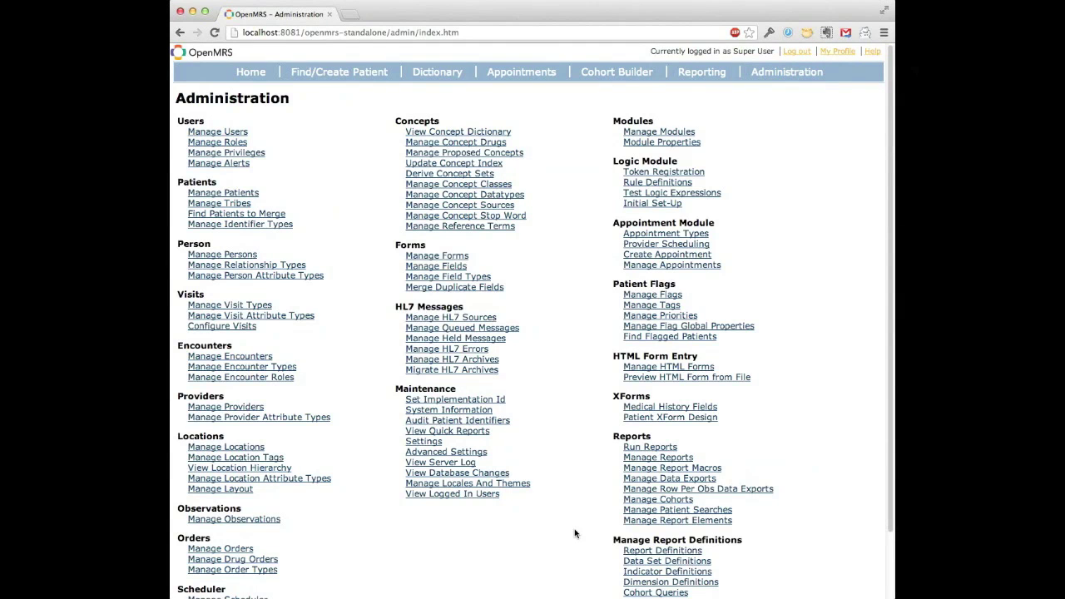
Step: Review the installed modules, then bring up Advanced Settings listing the appointment global properties
left_click(665, 133)
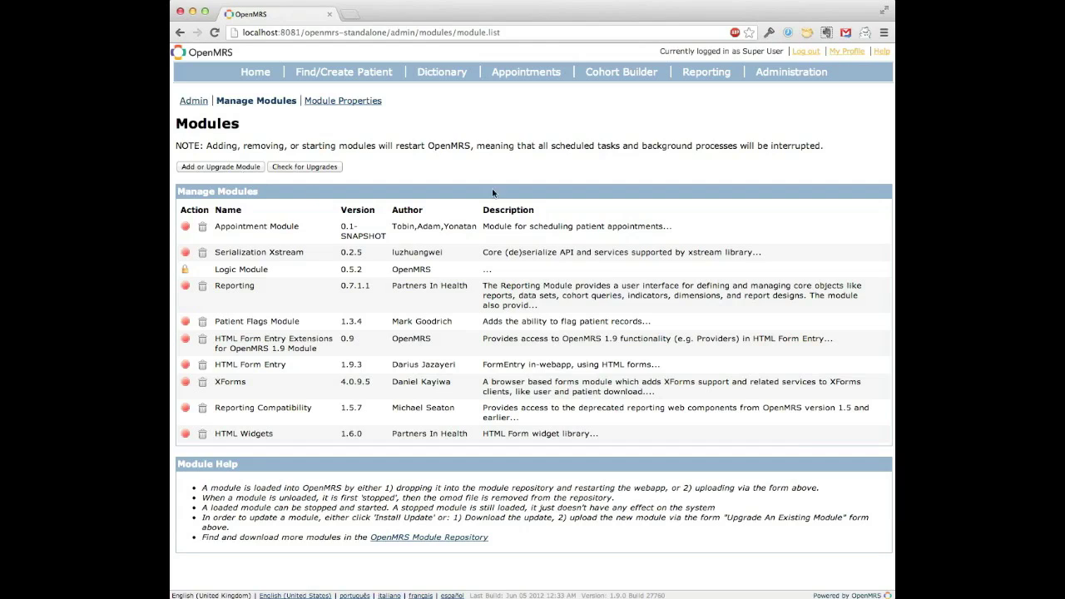
left_click(782, 73)
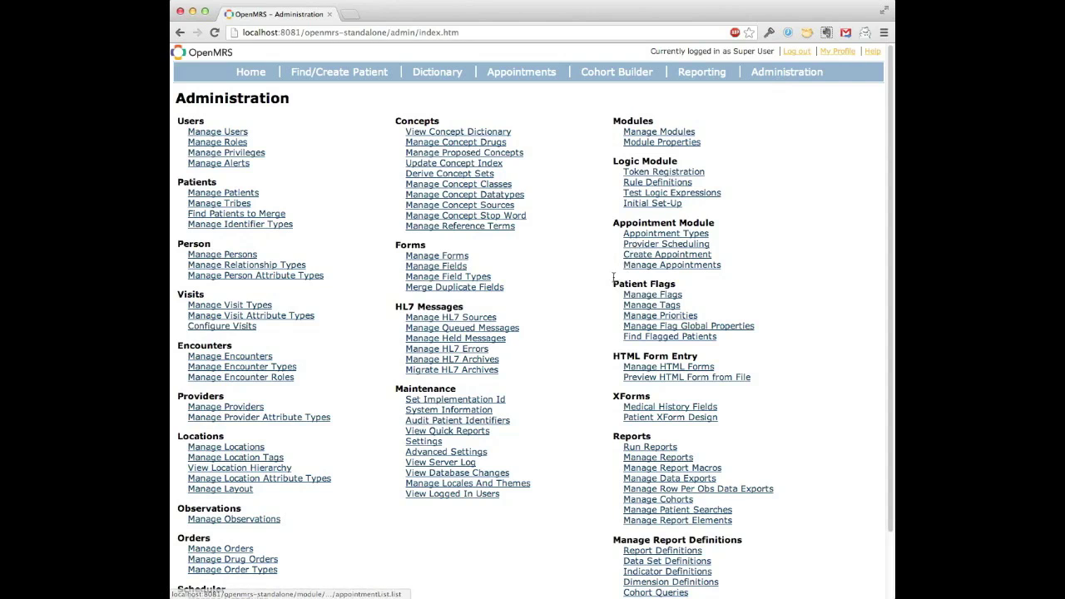
left_click(454, 452)
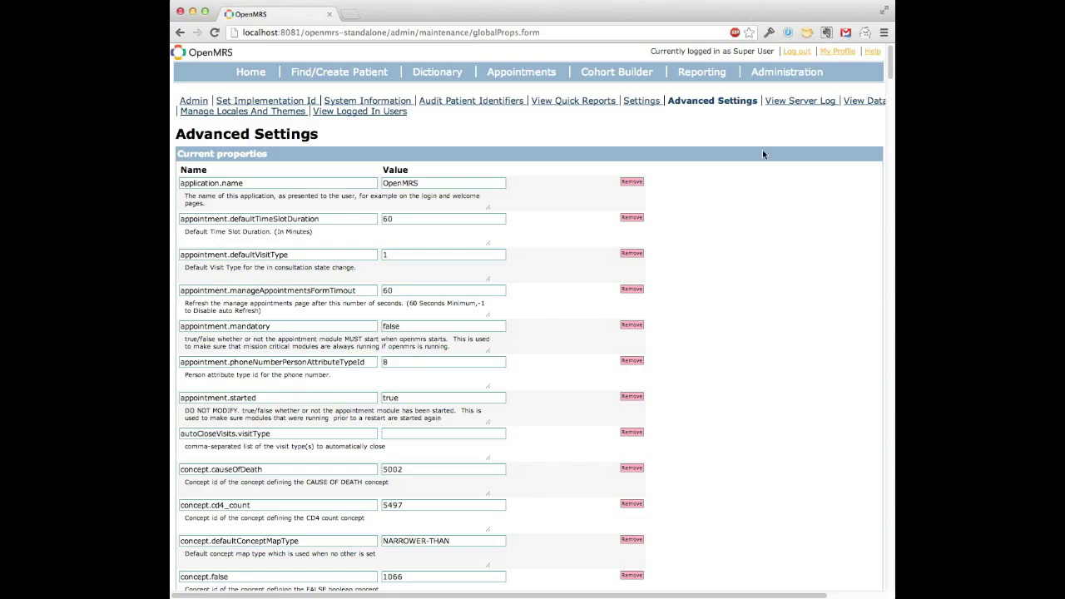
Step: Log out of Super User, sign in with the receptionist's username and password, and go to Appointments
left_click(796, 51)
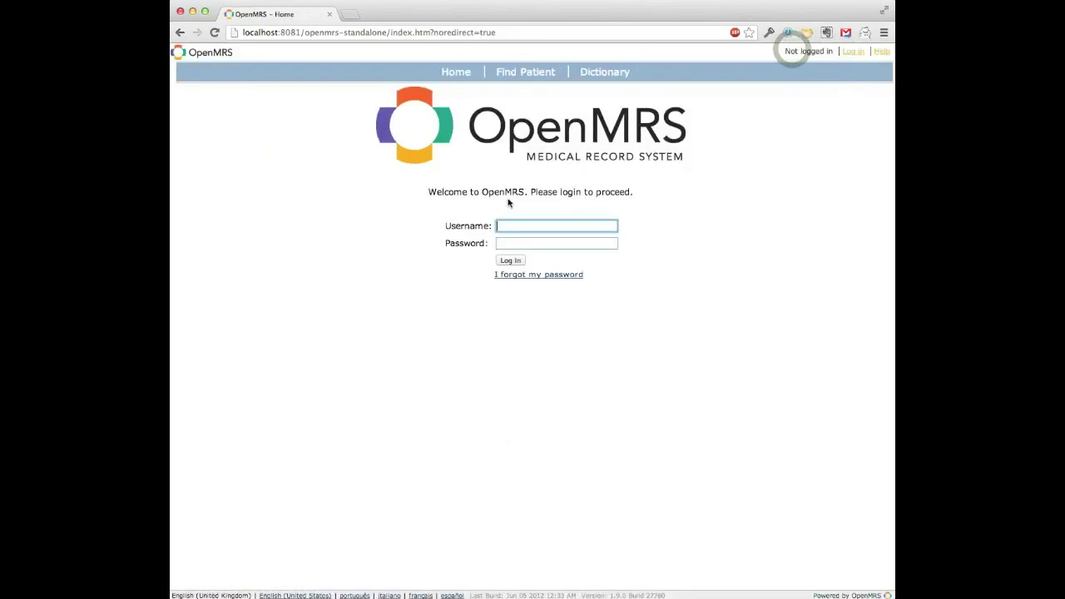
type("reception")
key("Tab")
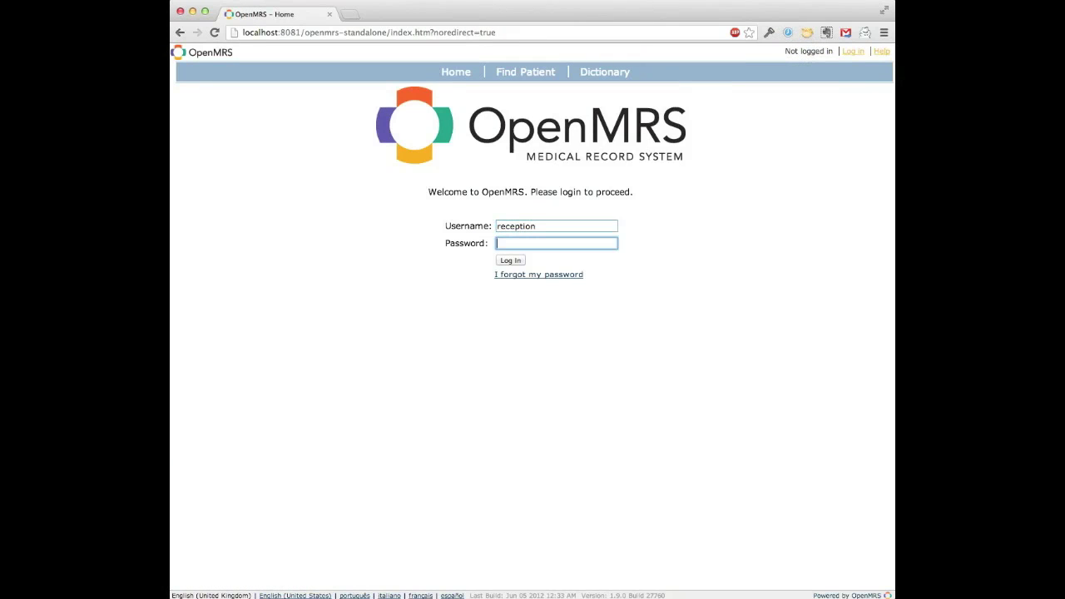
key("Return")
left_click(597, 78)
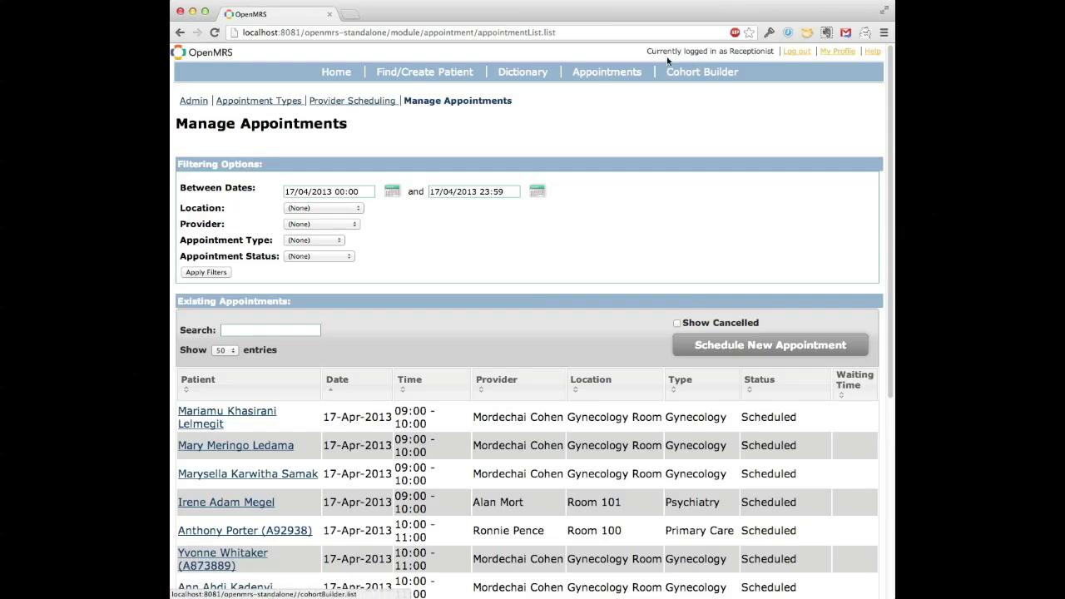
Step: Show the Appointment Types list with Blood Test, Gynecology, Primary Care and Psychiatry
left_click(610, 72)
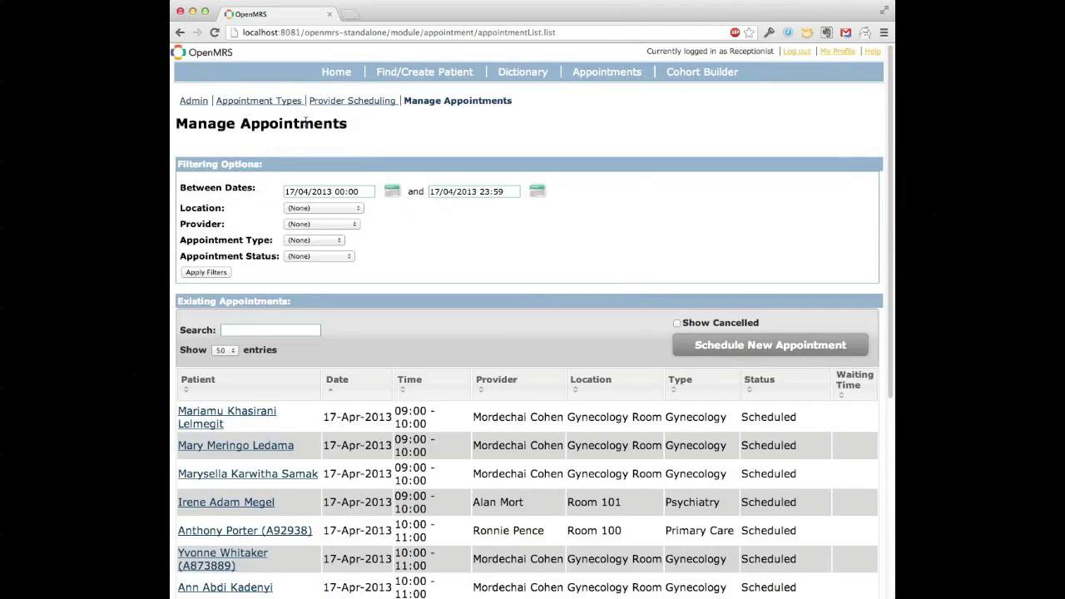
left_click(273, 109)
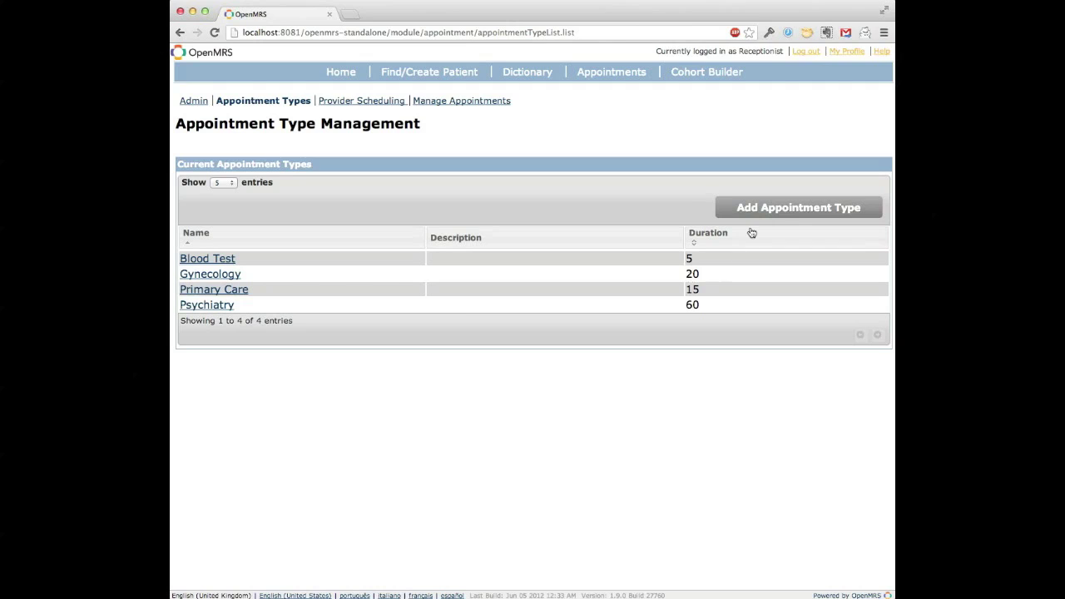
Step: Save a new 'Prenatal Care' appointment type with 20-minute duration, then go to Provider Scheduling
left_click(753, 210)
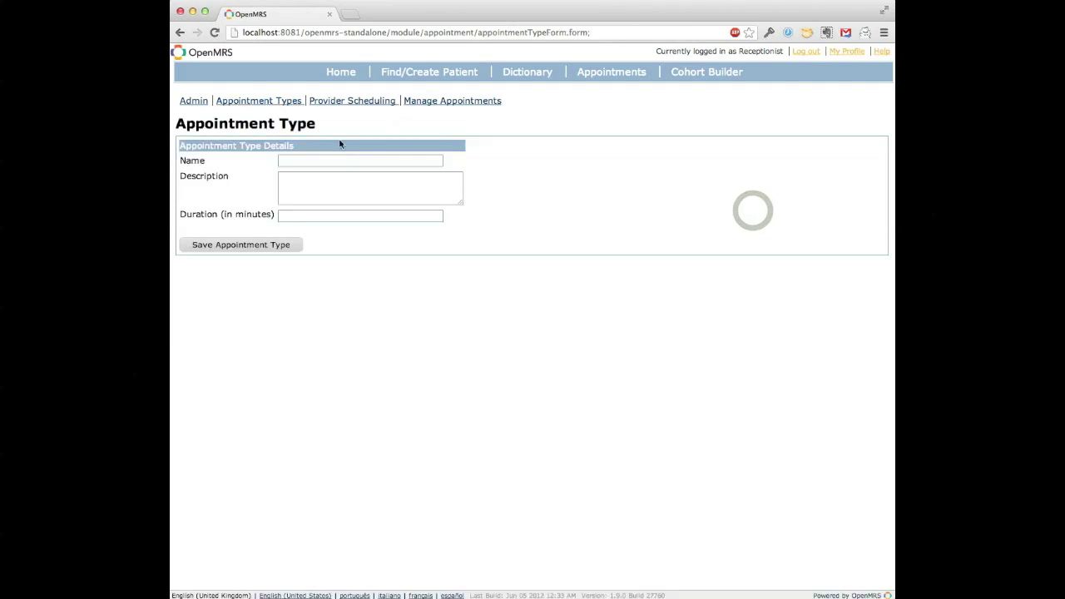
left_click(329, 157)
type("Pre")
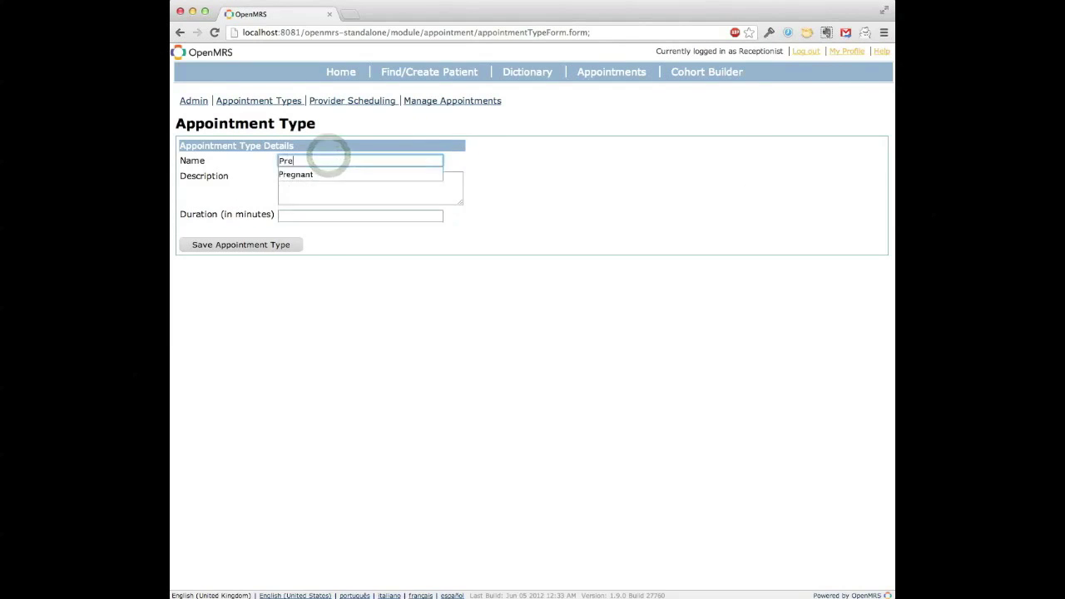
type("natal Care")
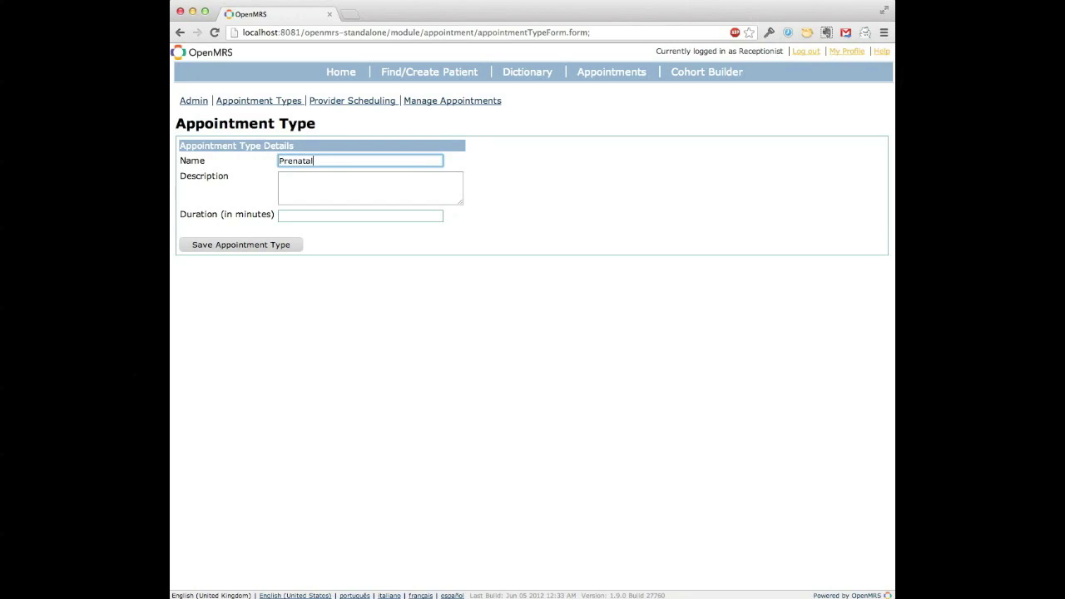
key("Tab")
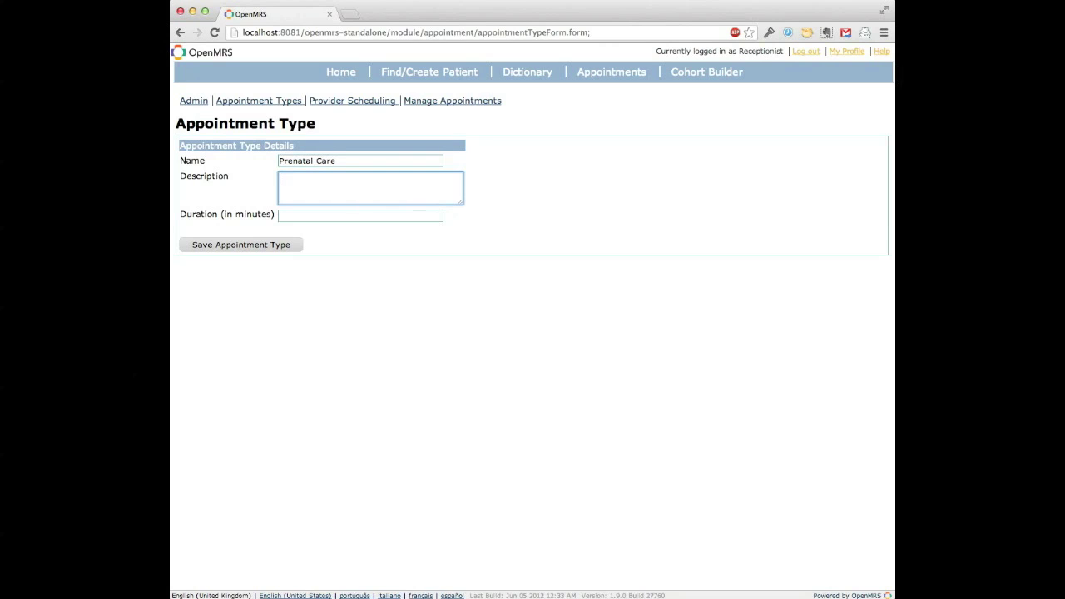
key("Tab")
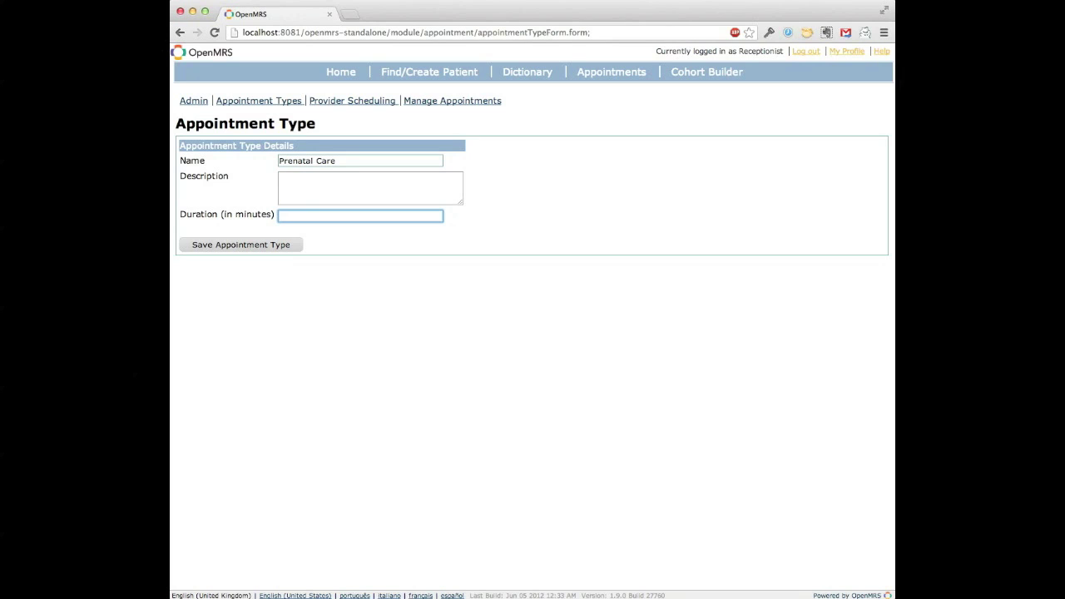
type("20")
left_click(250, 245)
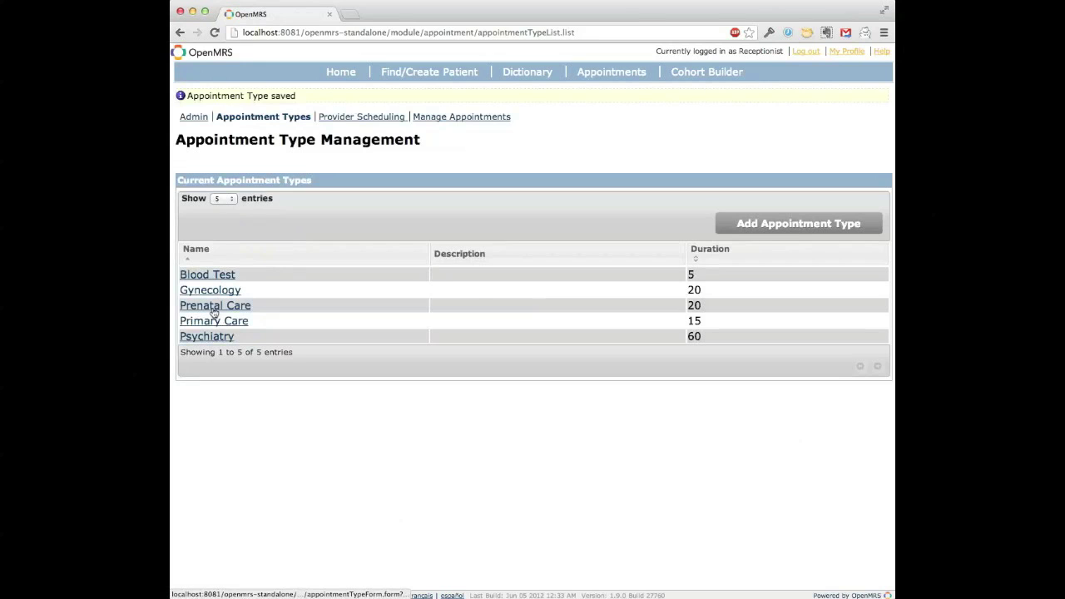
left_click(355, 118)
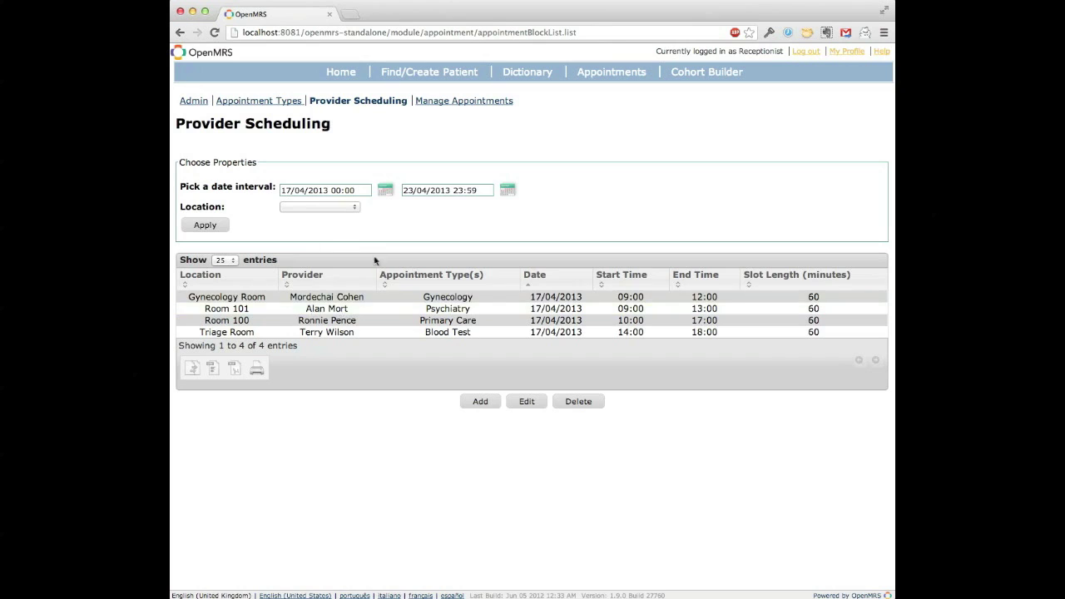
Step: Filter the provider schedule blocks to the Public Clinic location
left_click(300, 209)
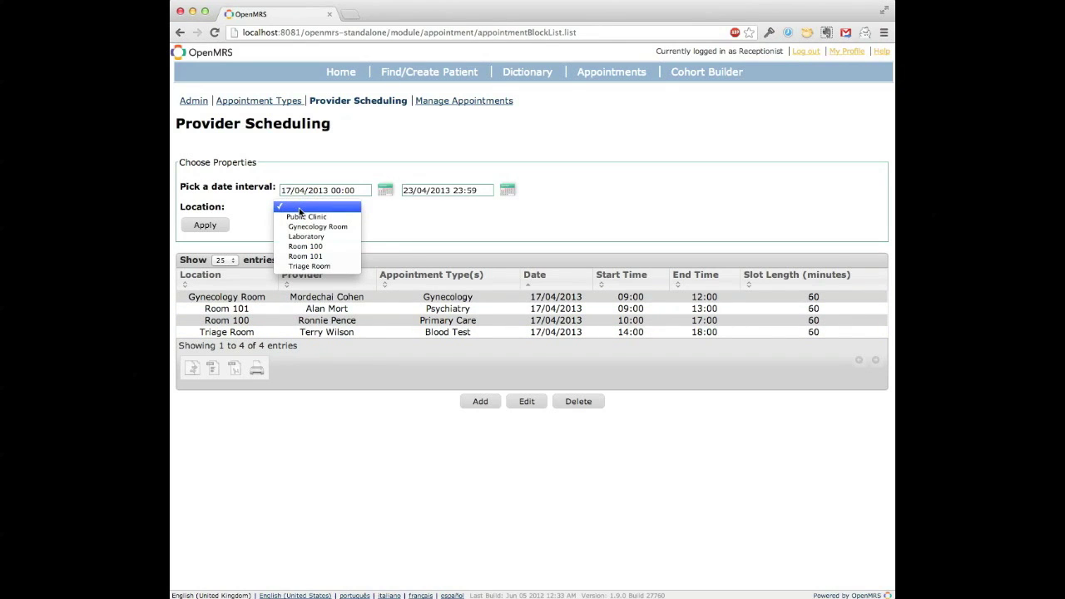
left_click(300, 220)
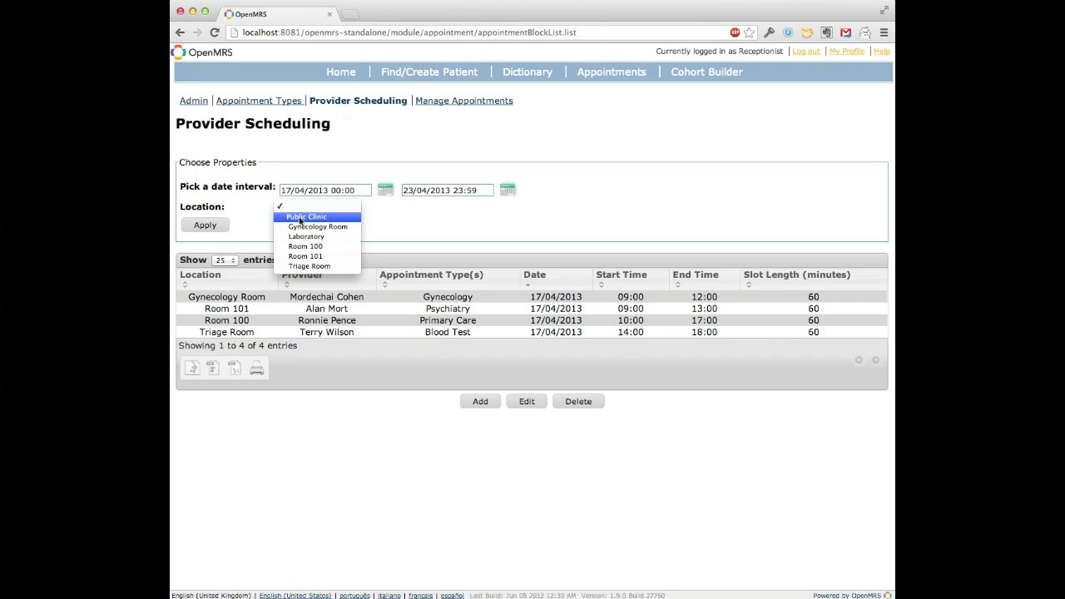
left_click(300, 217)
left_click(302, 208)
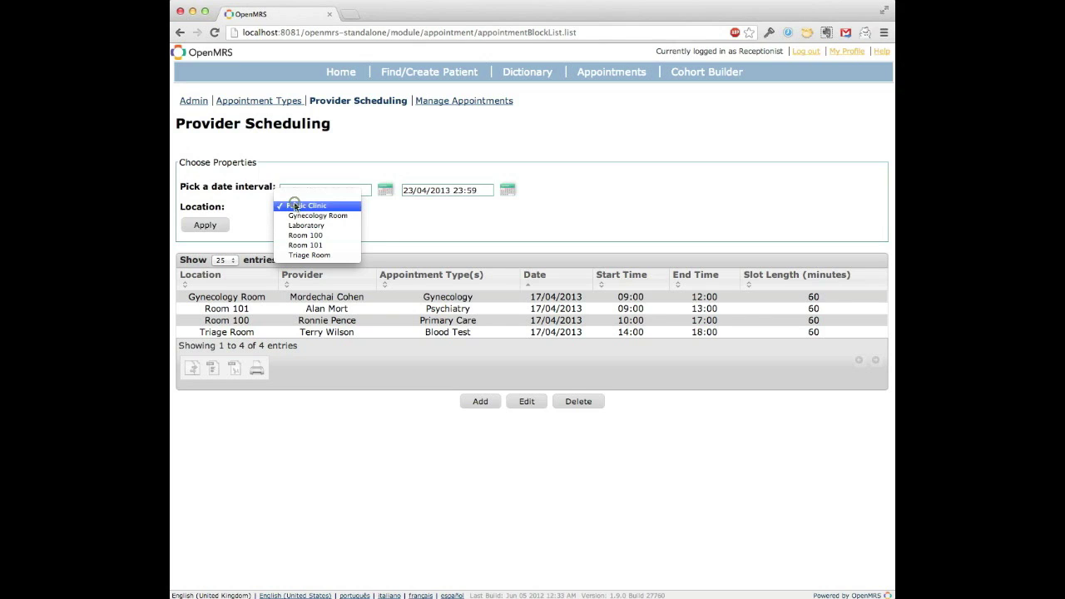
left_click(295, 205)
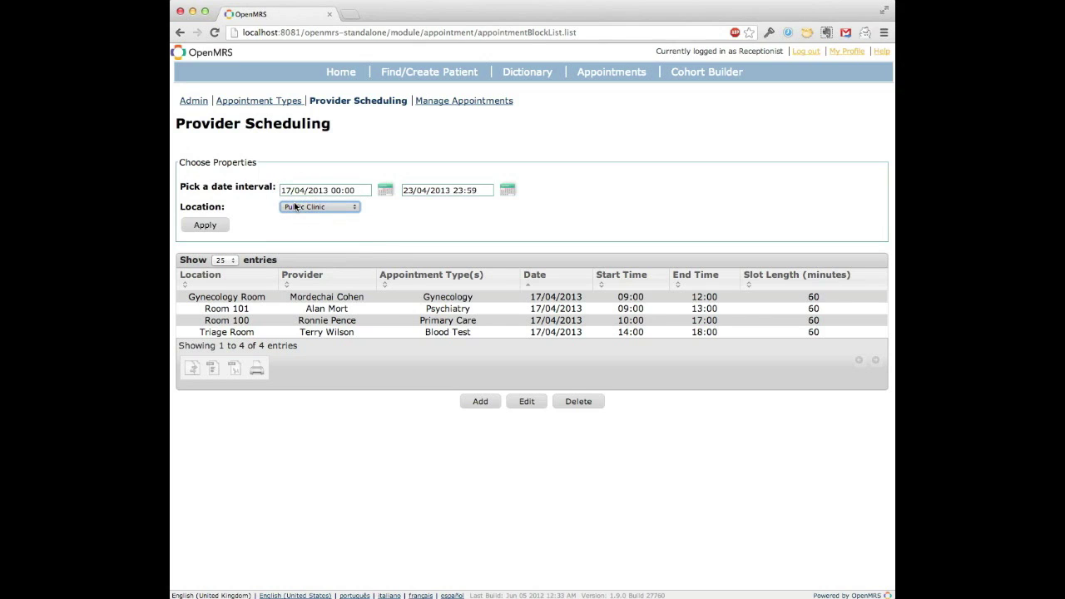
left_click(201, 225)
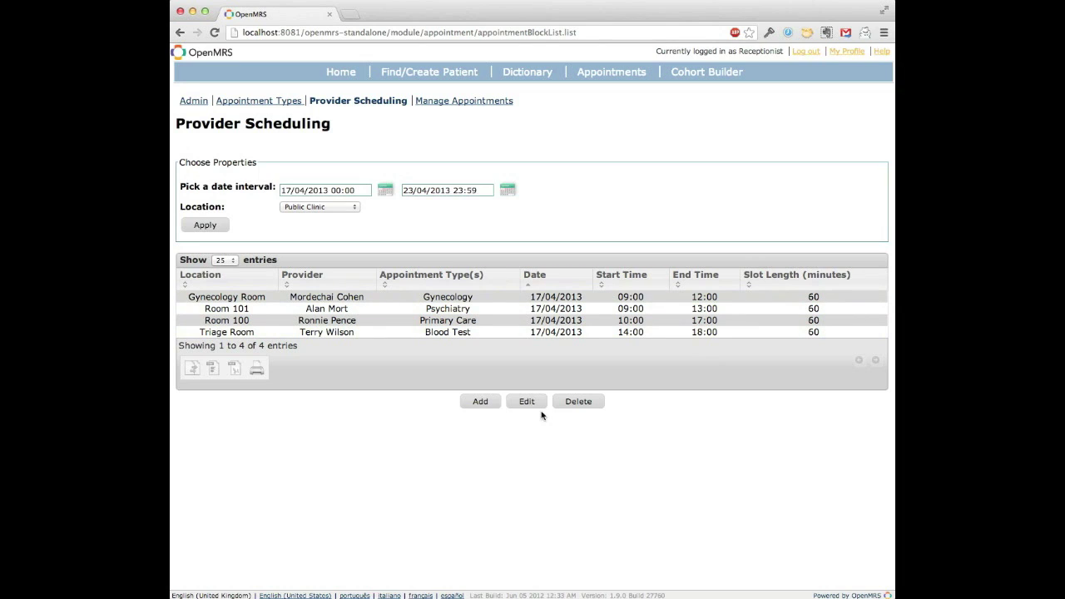
Step: Begin a new schedule block for the Gynecology Room provider with Prenatal Care at Gynecology Room
left_click(480, 402)
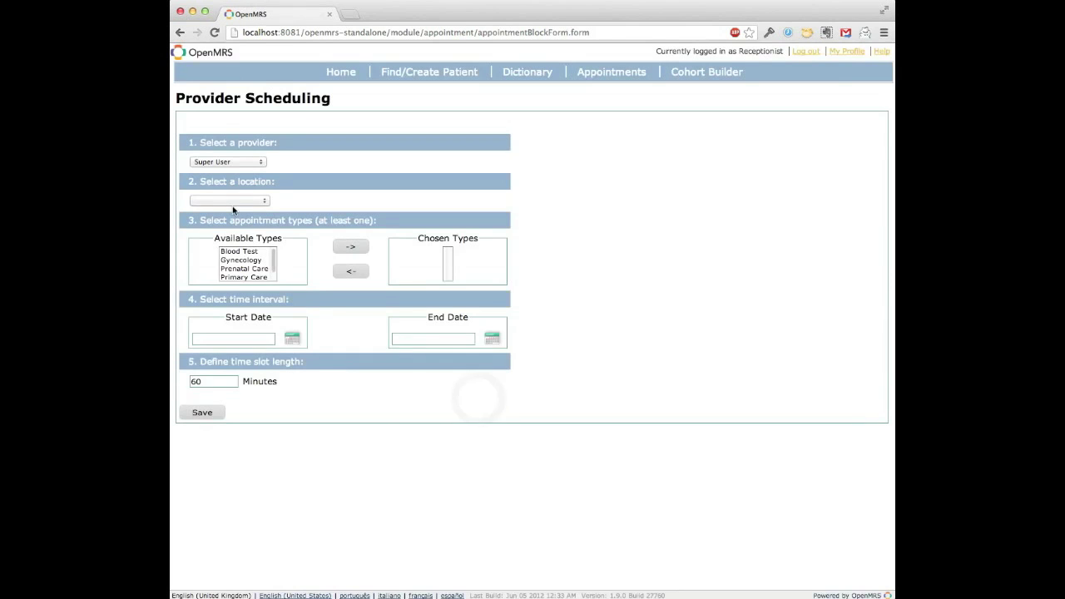
left_click(231, 161)
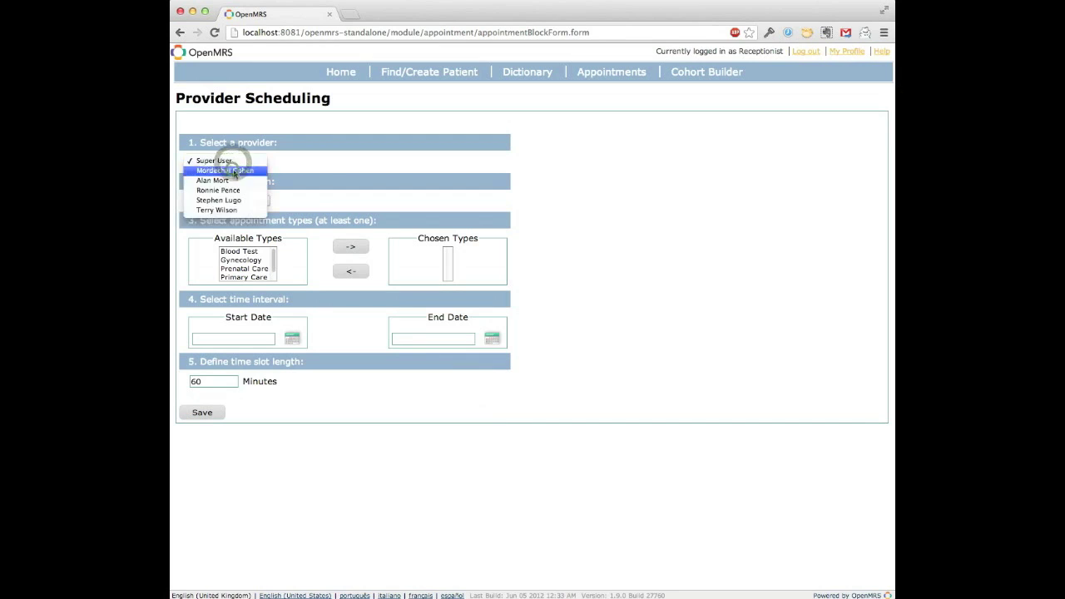
left_click(234, 171)
left_click(239, 268)
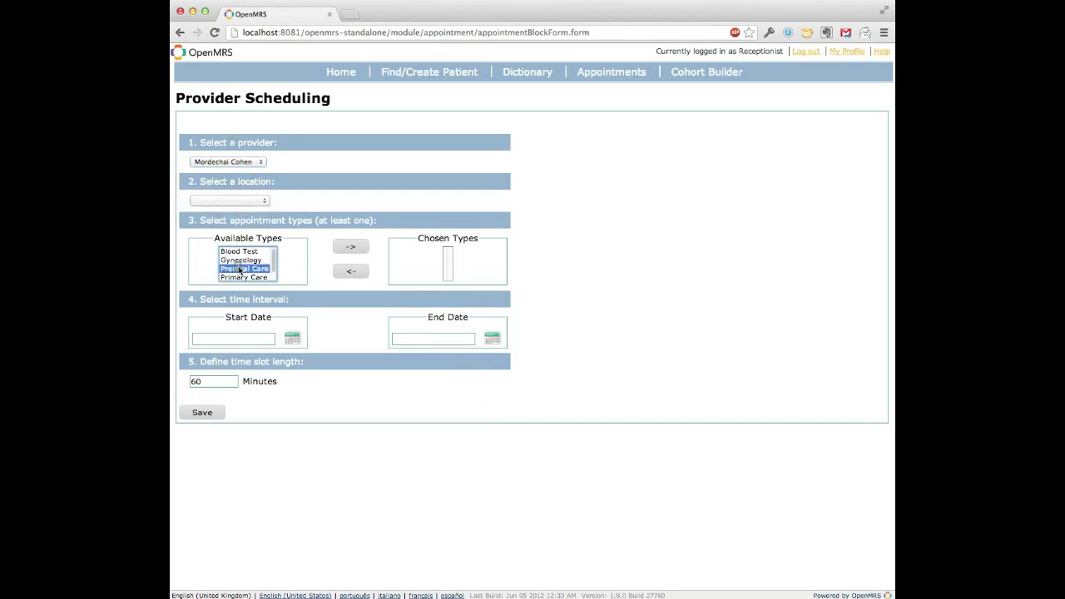
double_click(239, 268)
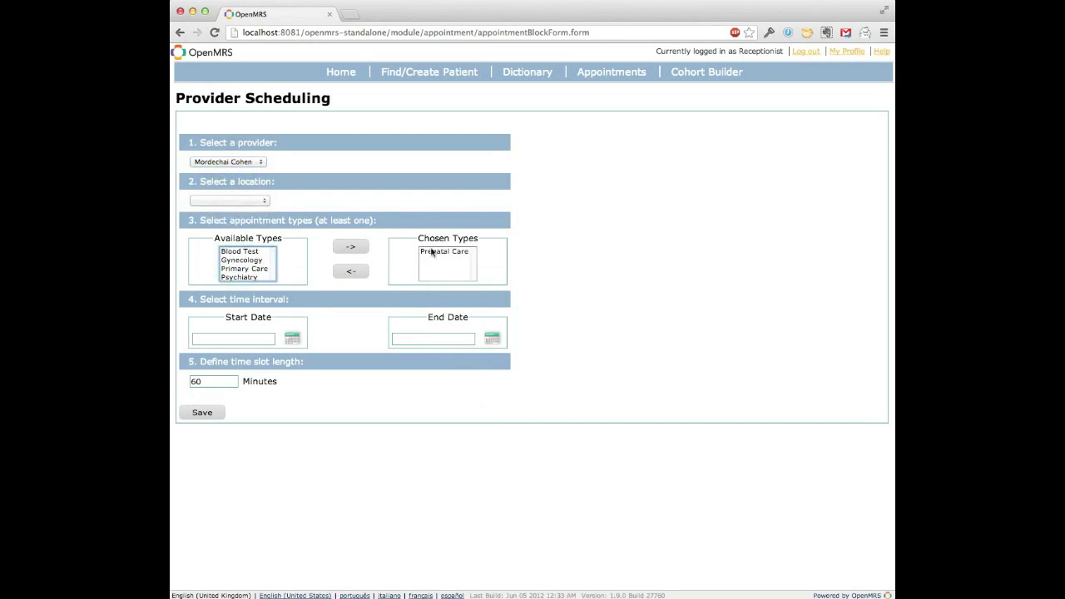
left_click(237, 197)
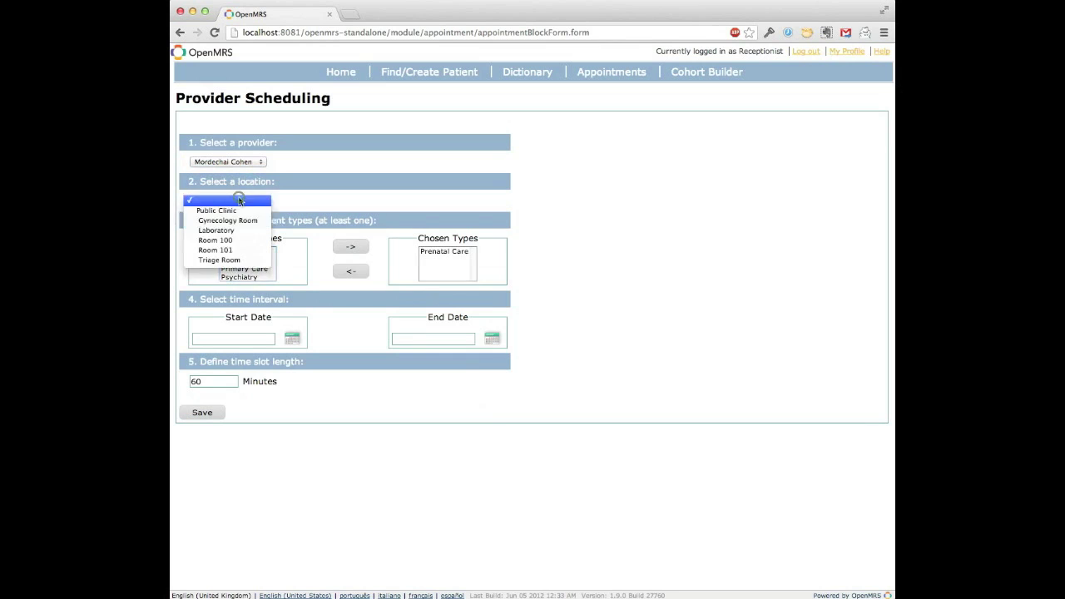
left_click(244, 220)
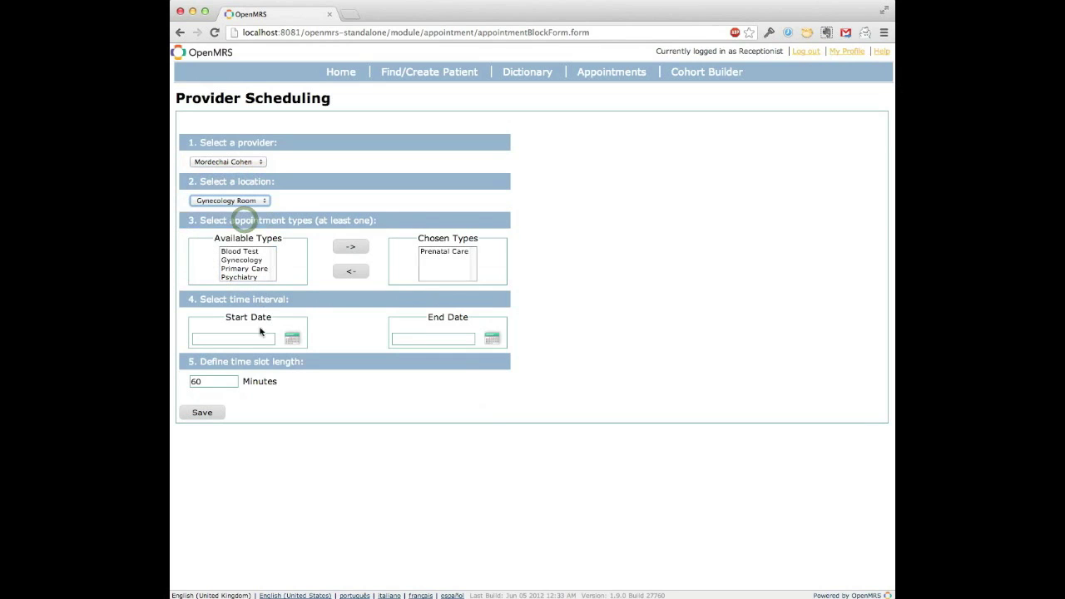
Step: Set the block's interval to 19/04/2013 from 10:00 to 16:00
left_click(237, 338)
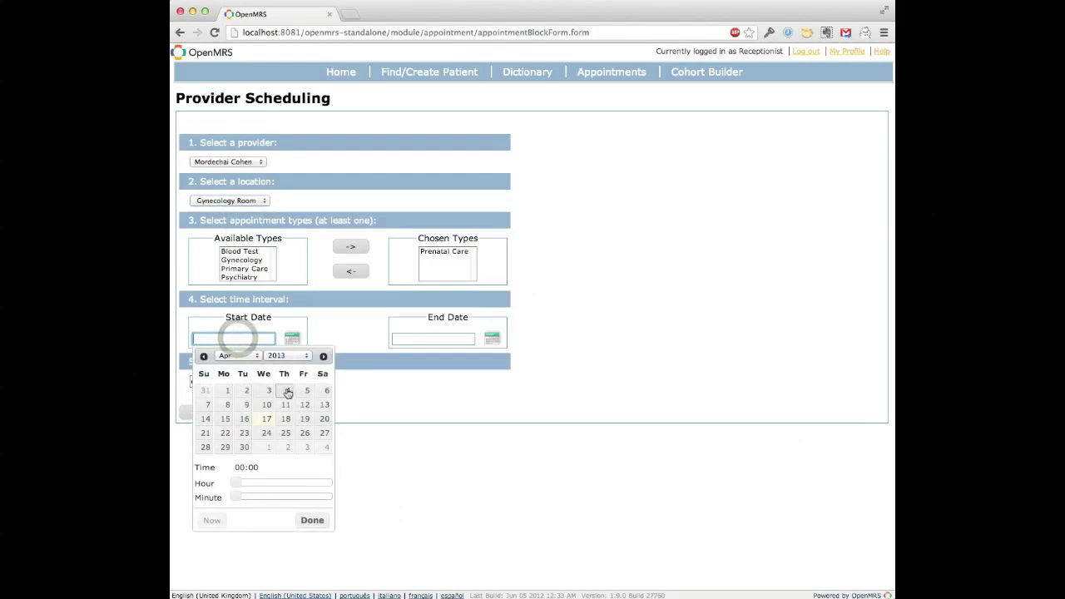
left_click(301, 419)
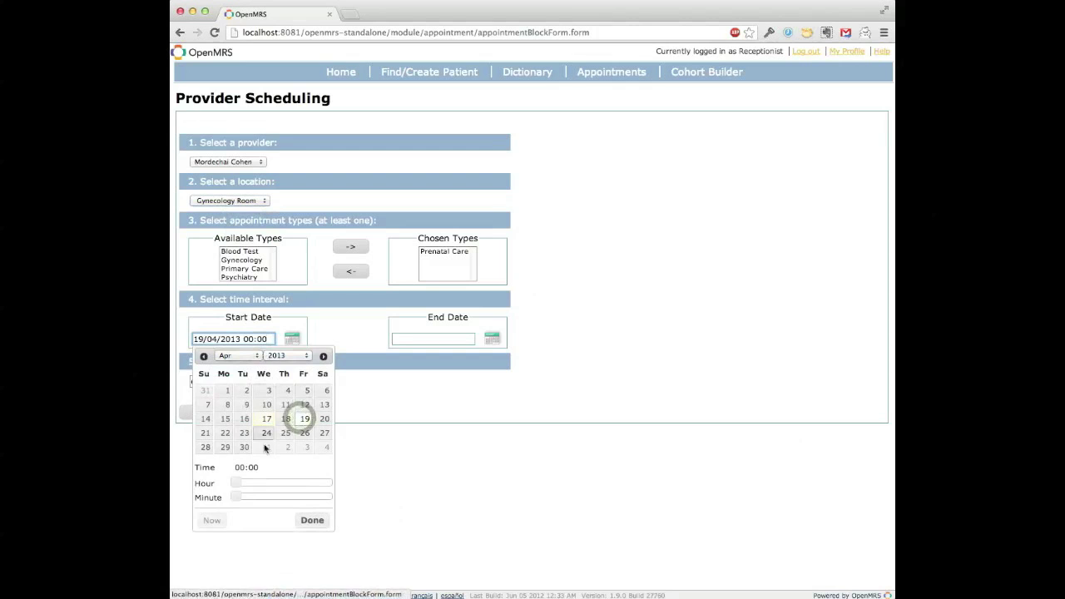
left_click_drag(236, 483, 278, 488)
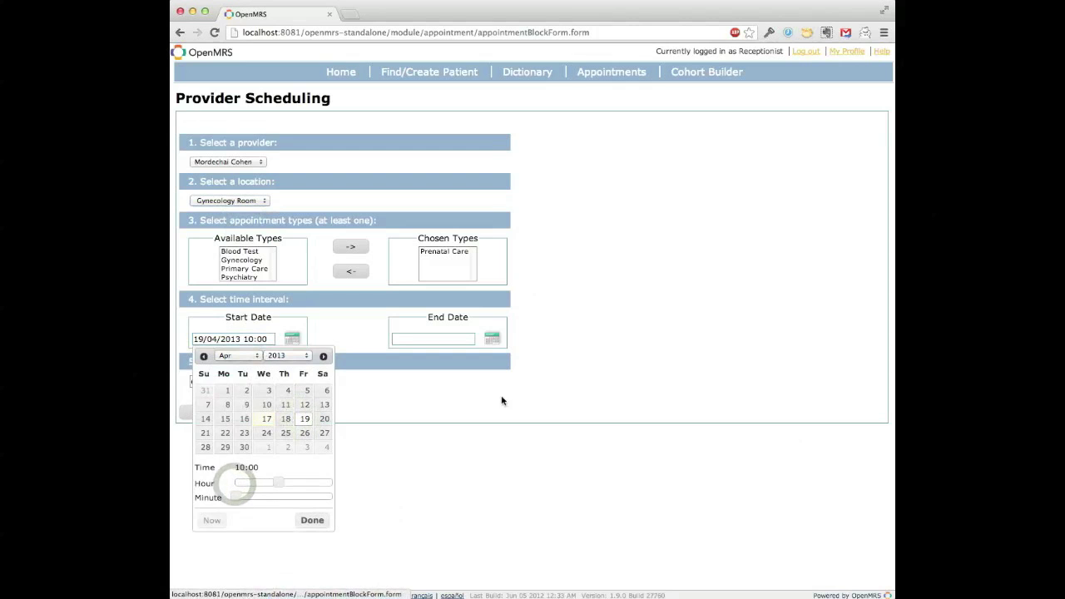
left_click(448, 339)
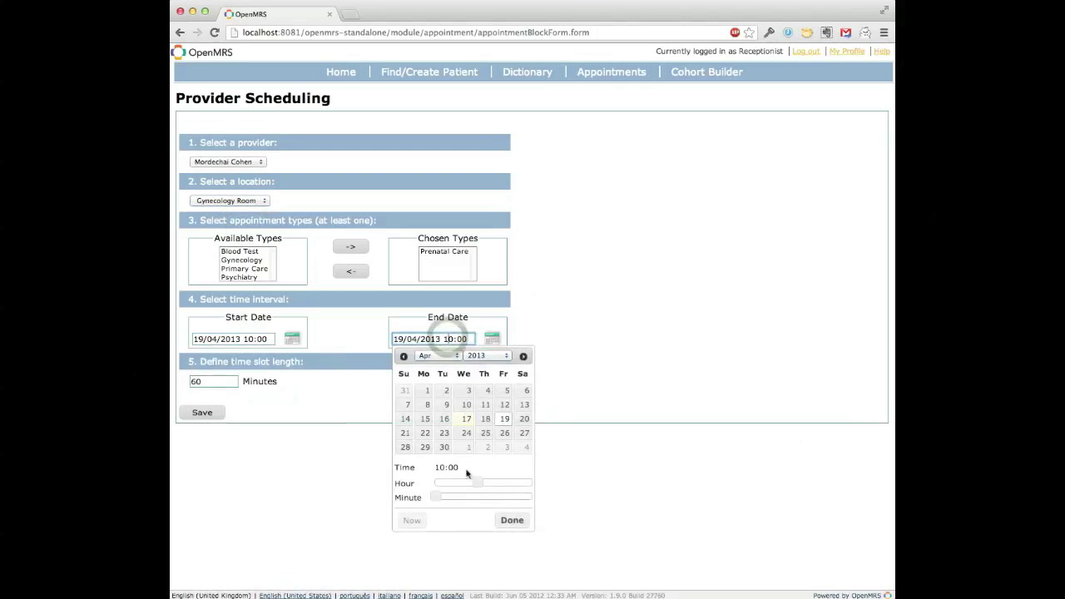
left_click_drag(477, 483, 509, 488)
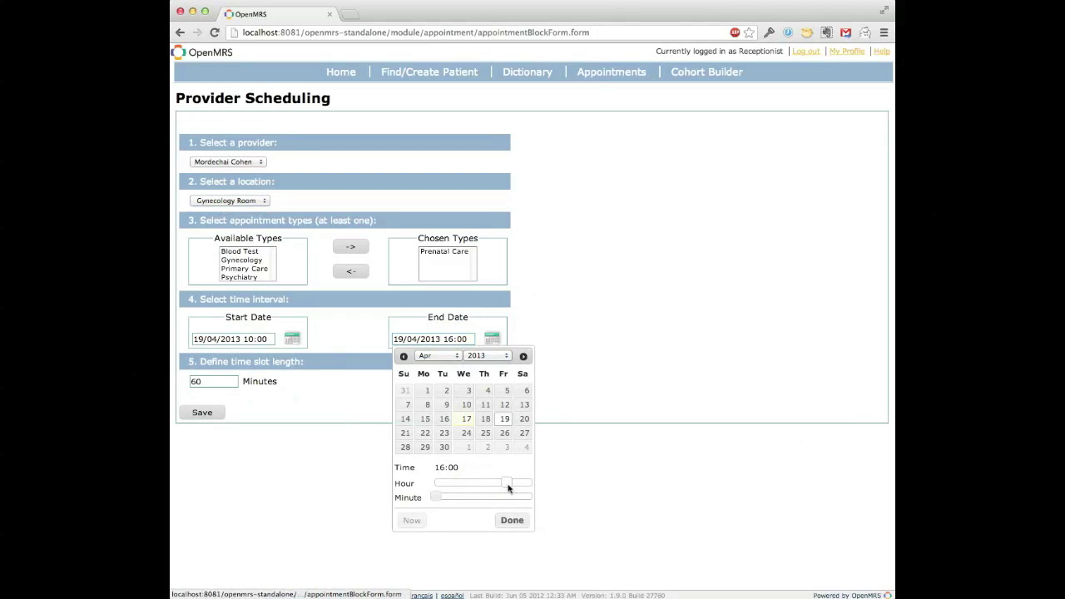
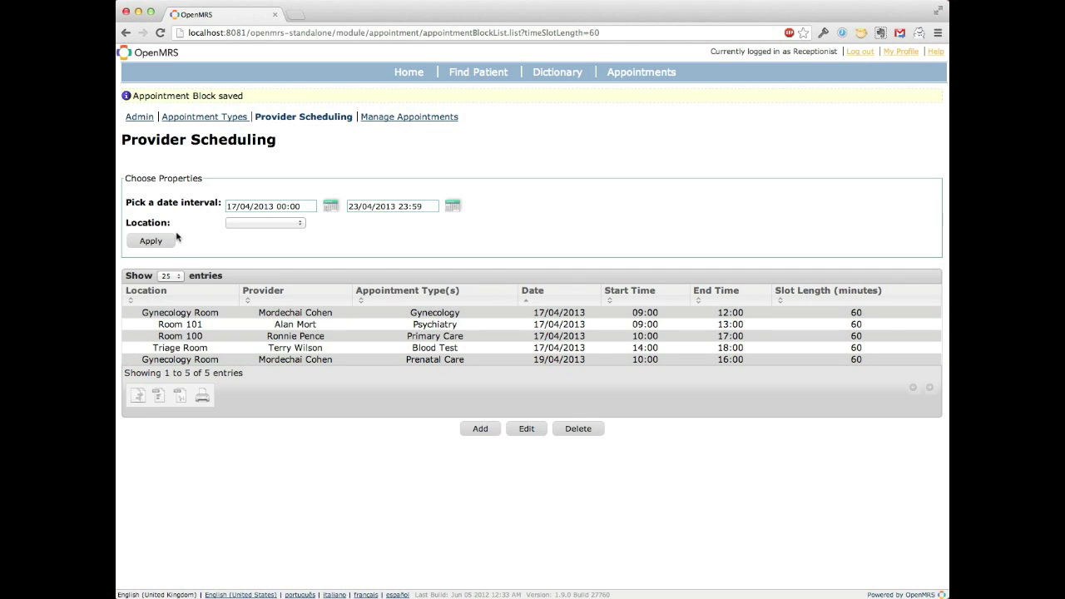
Step: Open the 19/04/2013 Prenatal Care block (10:00–16:00, 60-minute slots) in its edit form
left_click(174, 364)
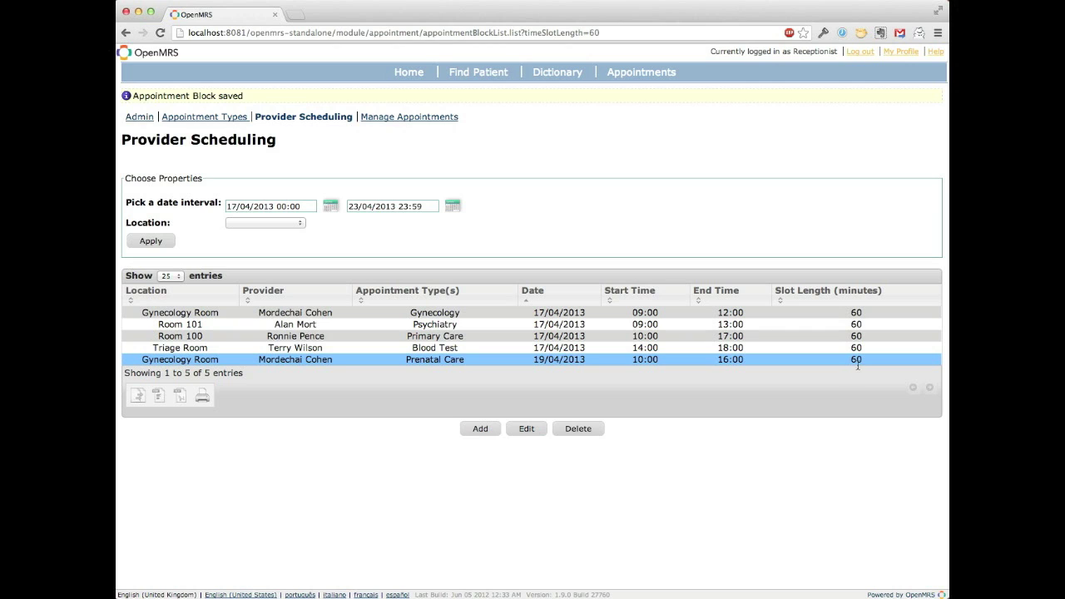
left_click(526, 430)
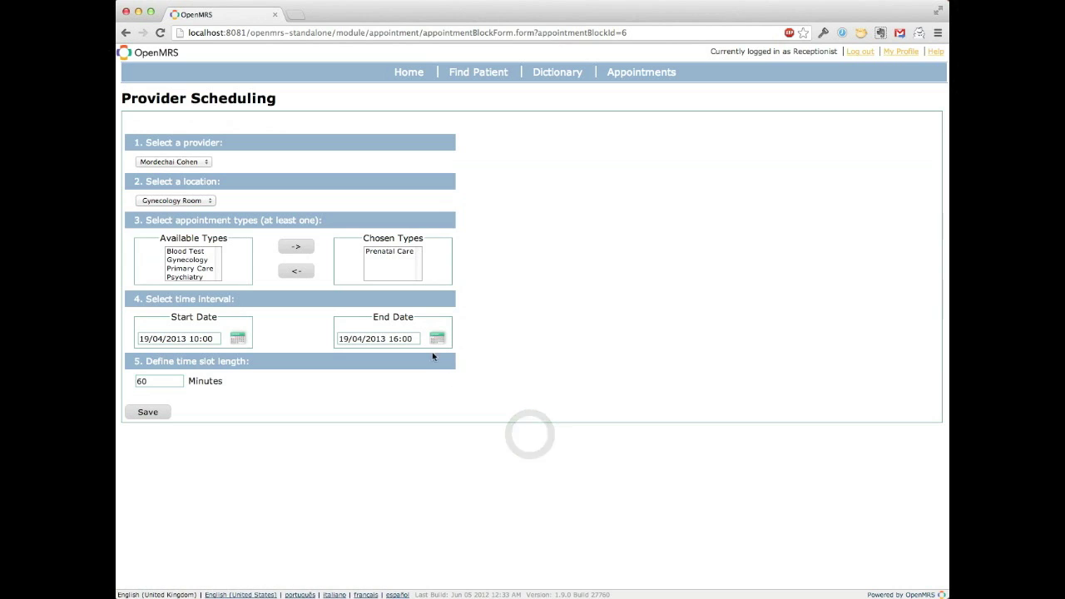
left_click(419, 339)
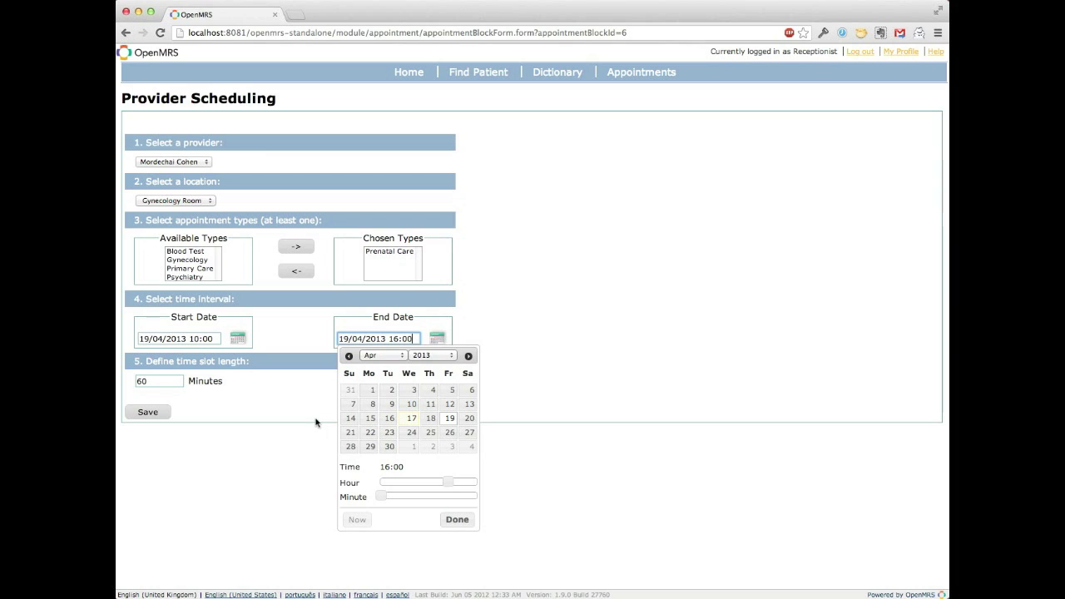
Step: Move the Prenatal Care block's end time from 16:00 to 15:00 and save the block
left_click(445, 482)
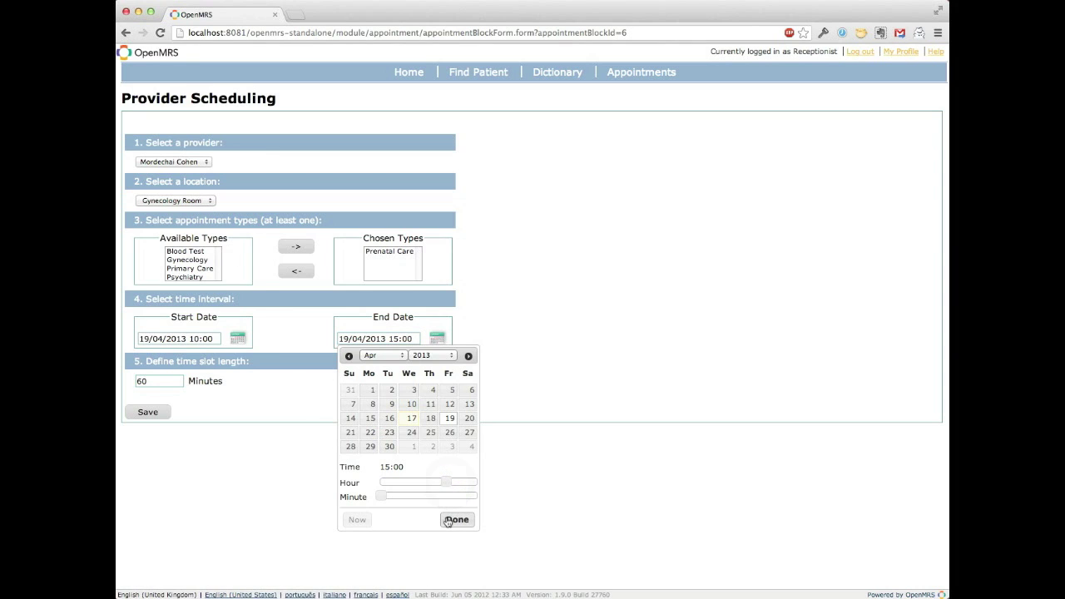
left_click(448, 520)
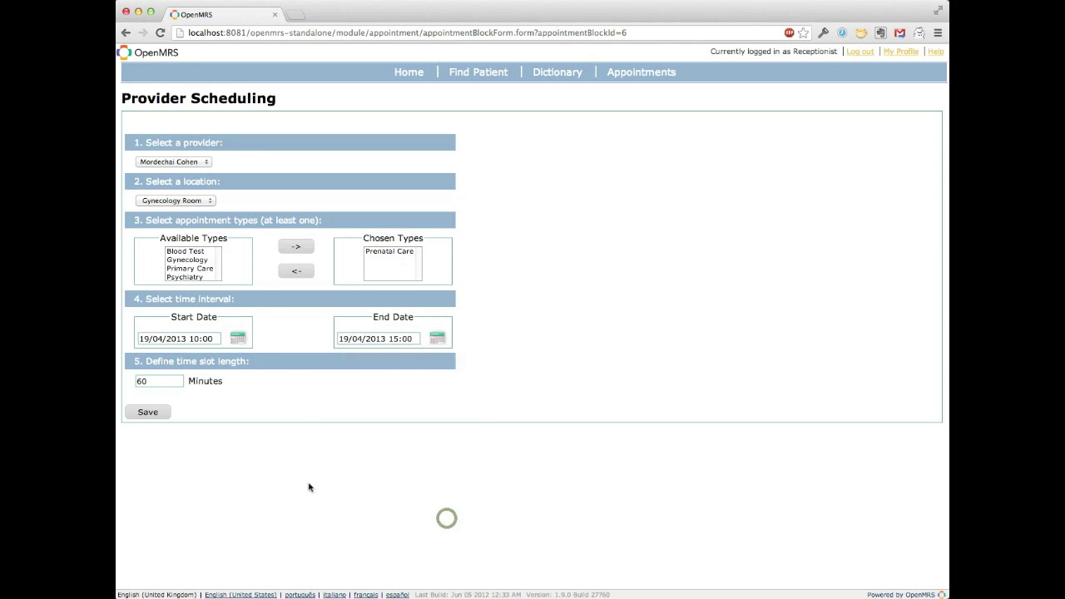
left_click(148, 414)
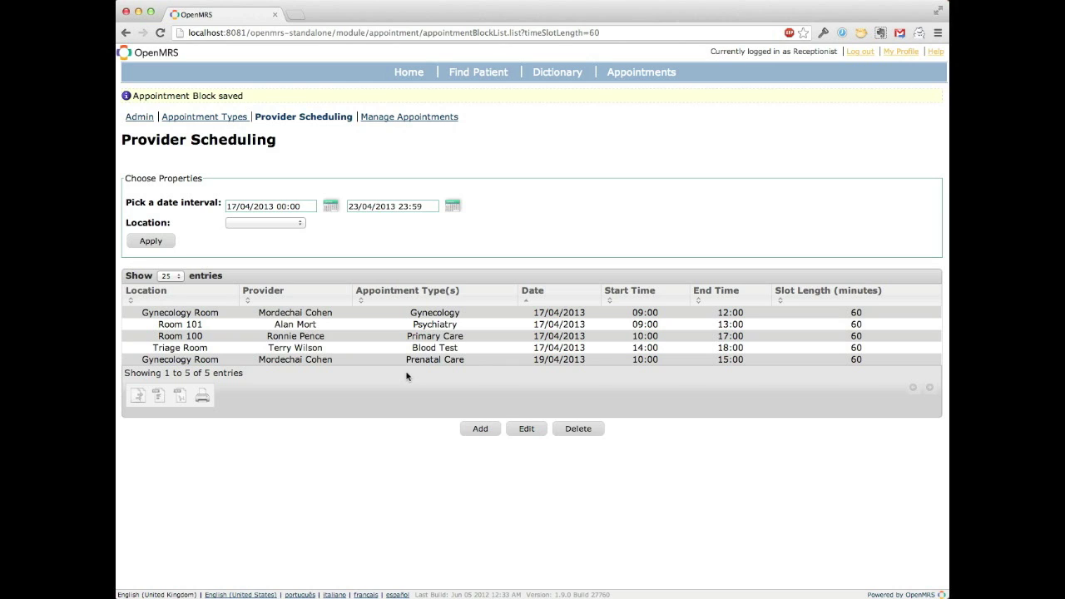
Step: Start deleting the Room 101 Psychiatry block, cancel at the 3-appointment warning, then open Manage Appointments
left_click(411, 325)
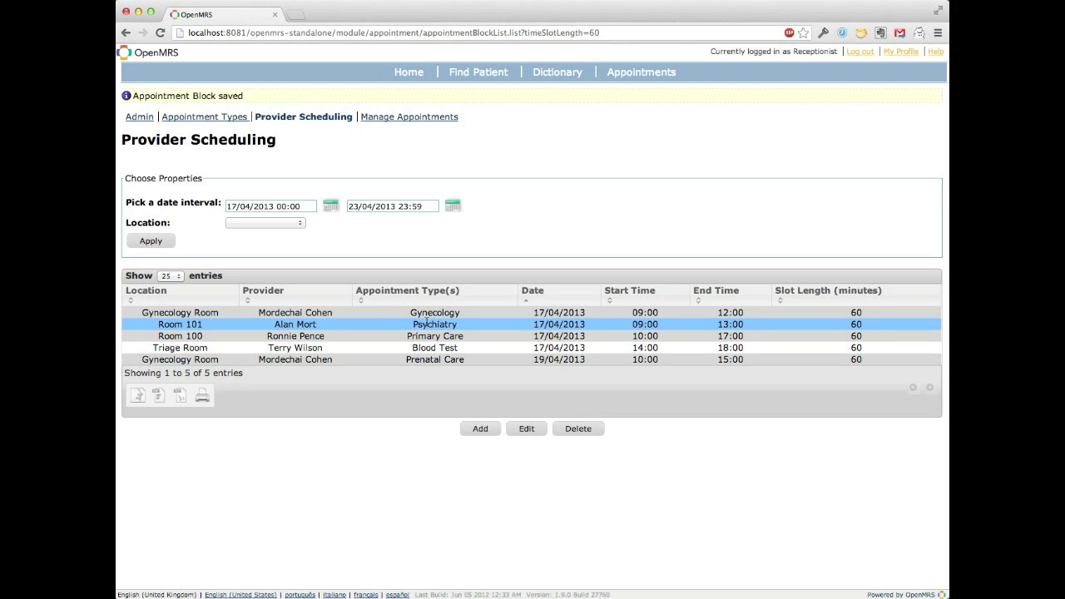
left_click(583, 430)
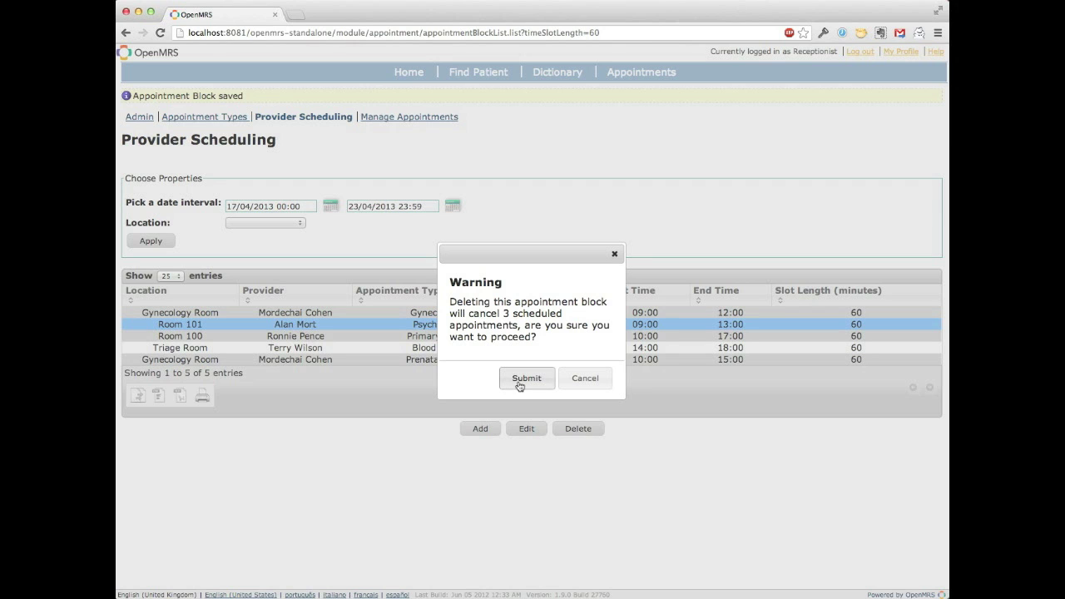
left_click(584, 379)
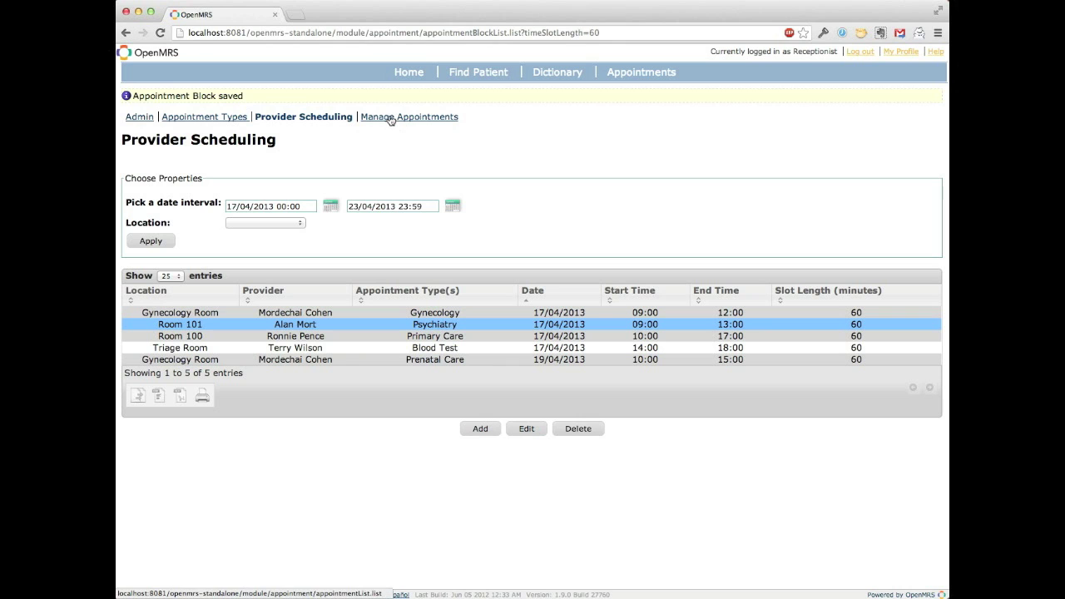
left_click(389, 118)
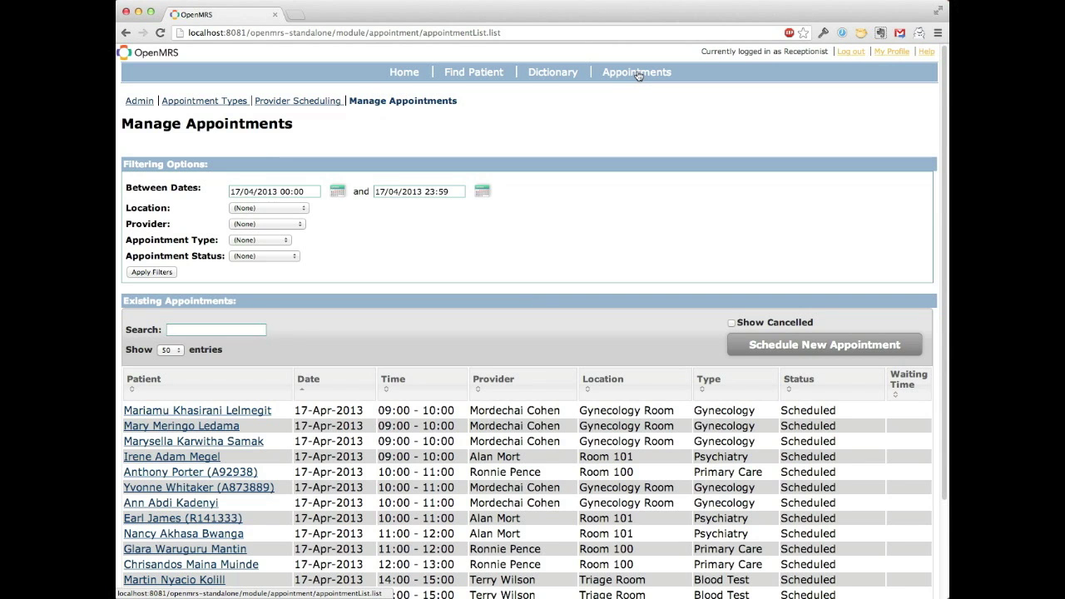
left_click(638, 74)
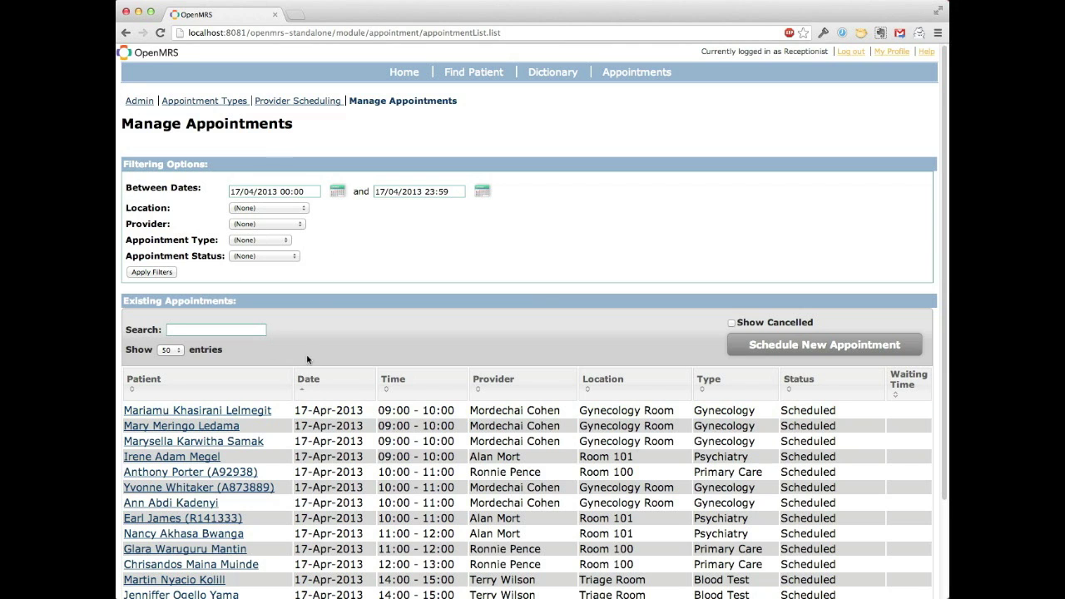
scroll(291, 399, "down", 2)
scroll(266, 350, "up", 2)
Step: Review the Provider and Appointment Type filter choices without changing either
left_click(246, 225)
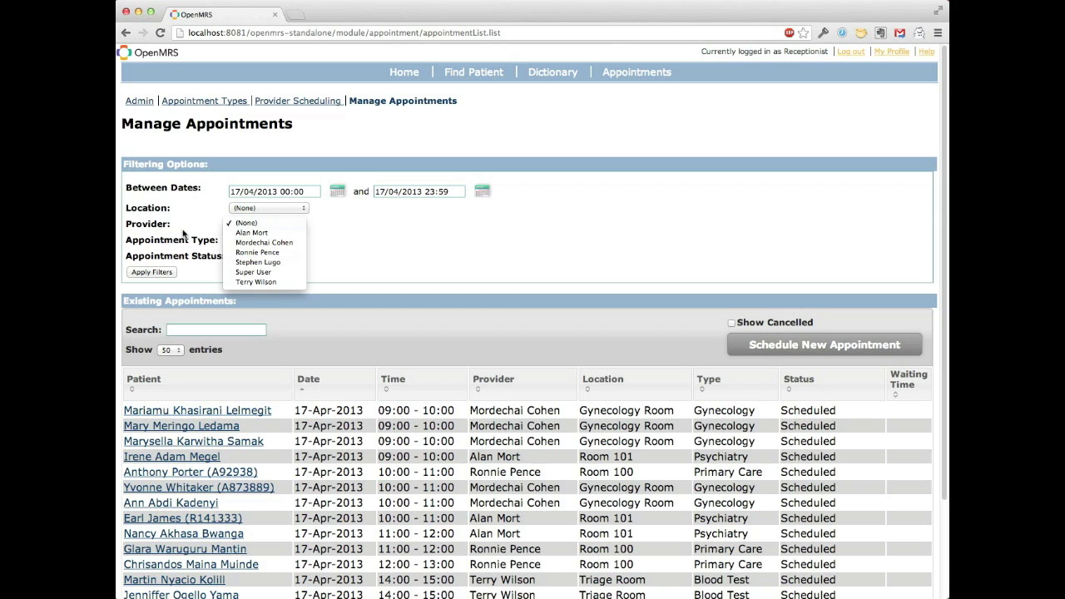
left_click(184, 234)
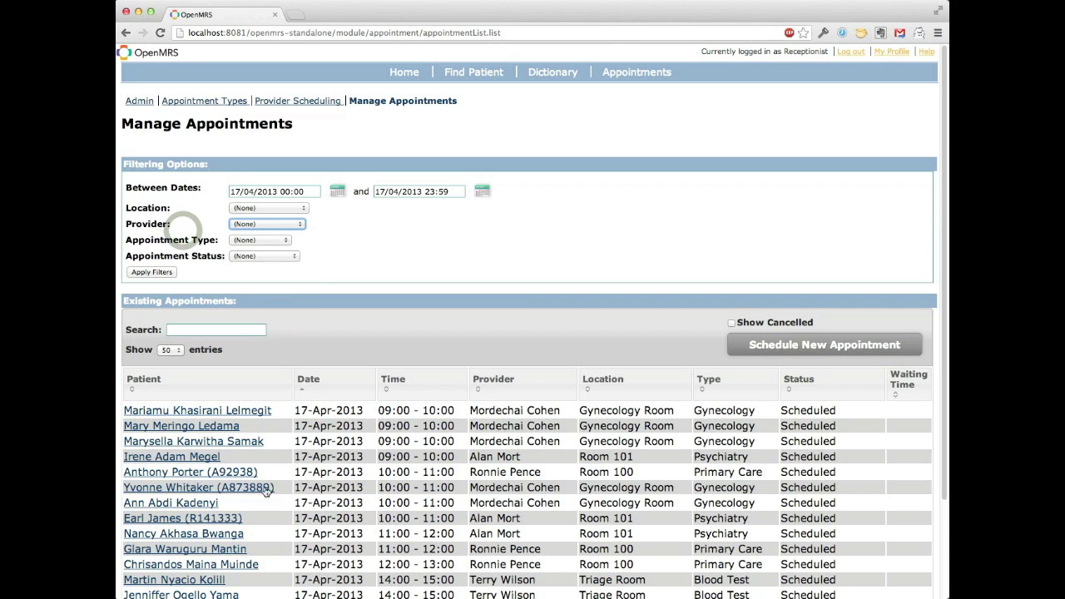
left_click(242, 242)
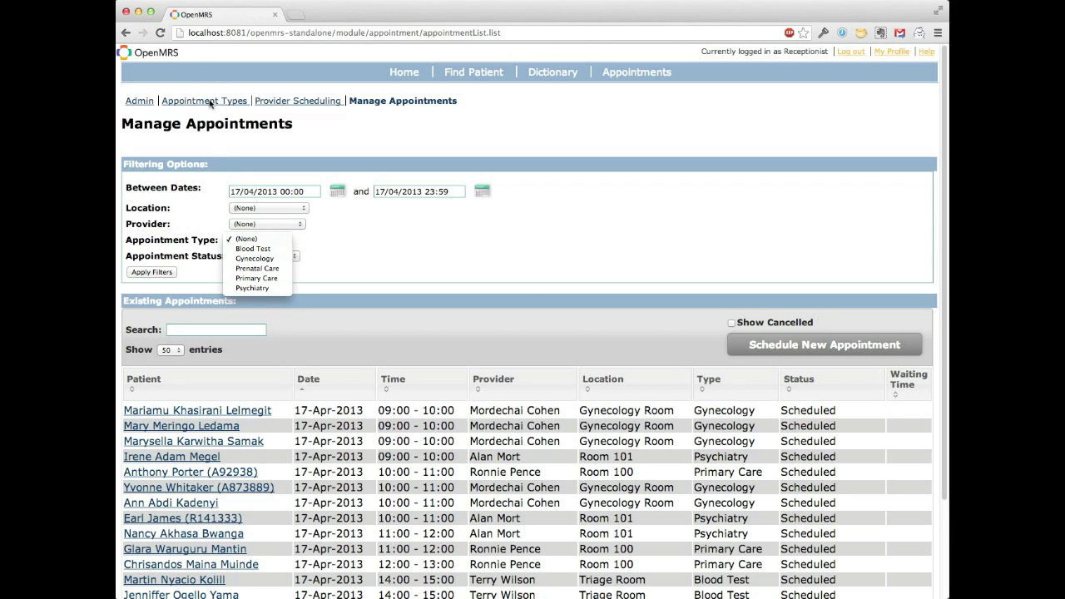
left_click(200, 266)
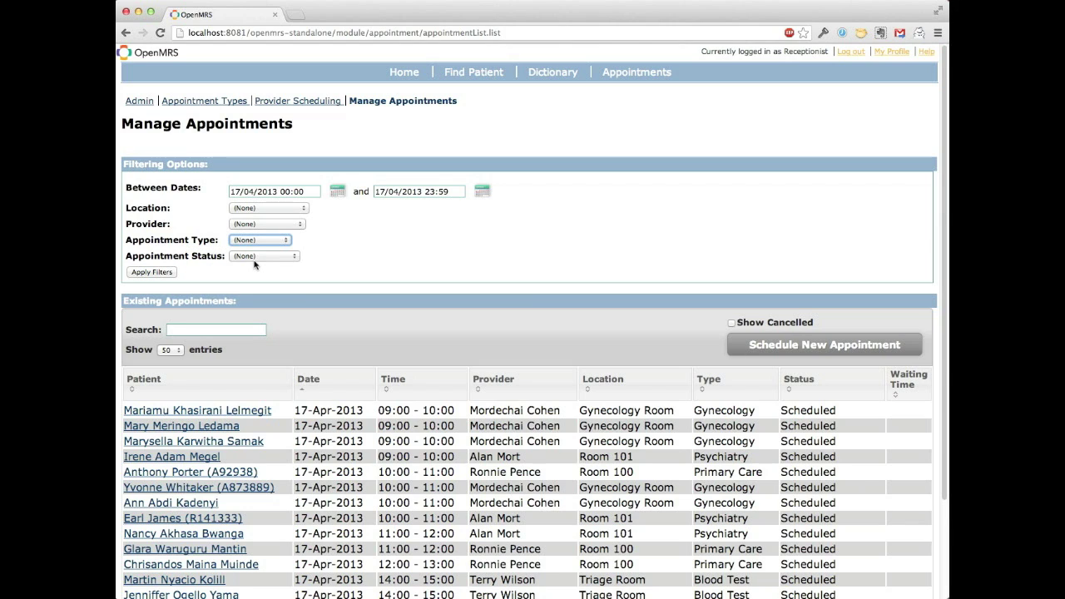
Step: Set the Location filter to Public Clinic and apply the filters
left_click(247, 208)
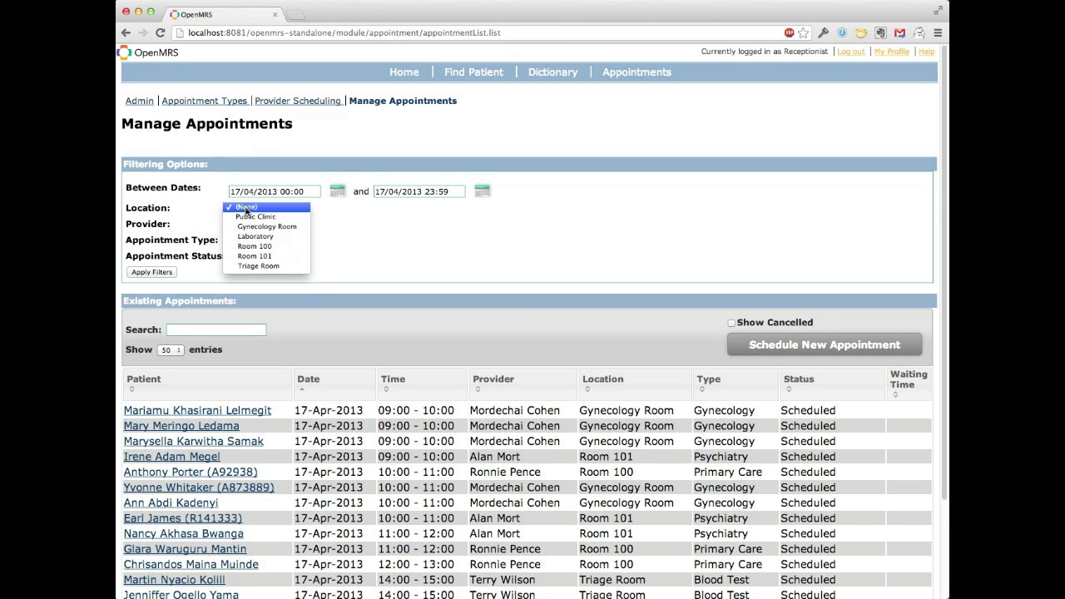
left_click(246, 218)
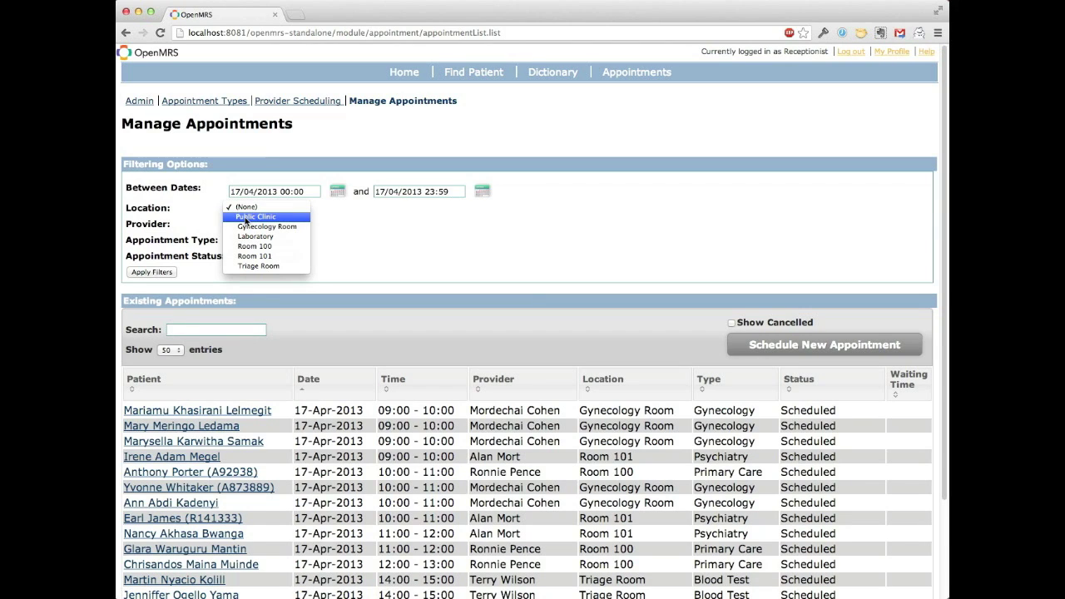
left_click(246, 218)
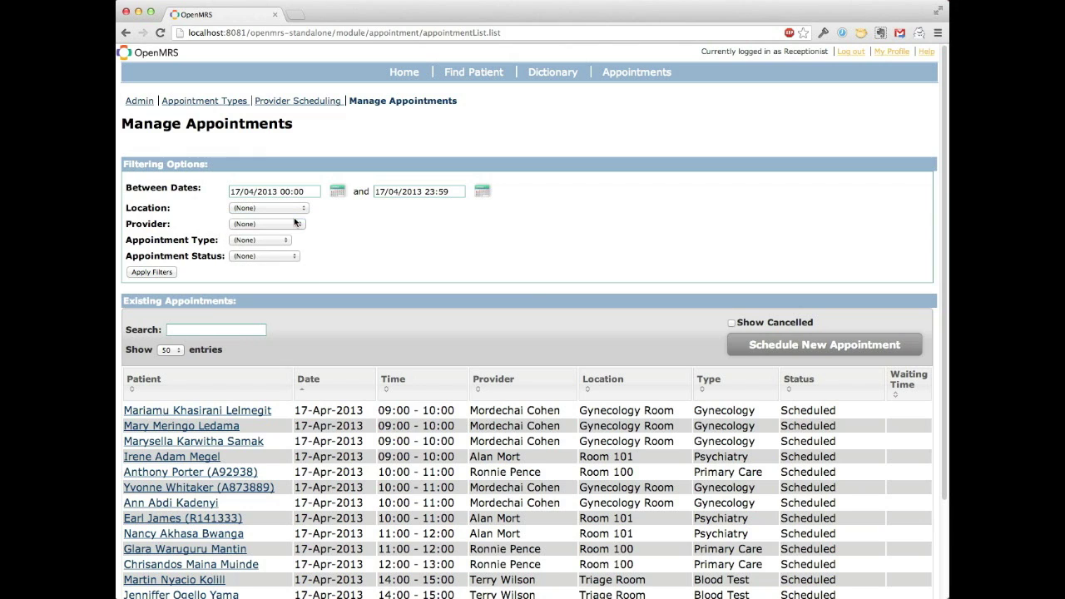
left_click(293, 207)
left_click(293, 215)
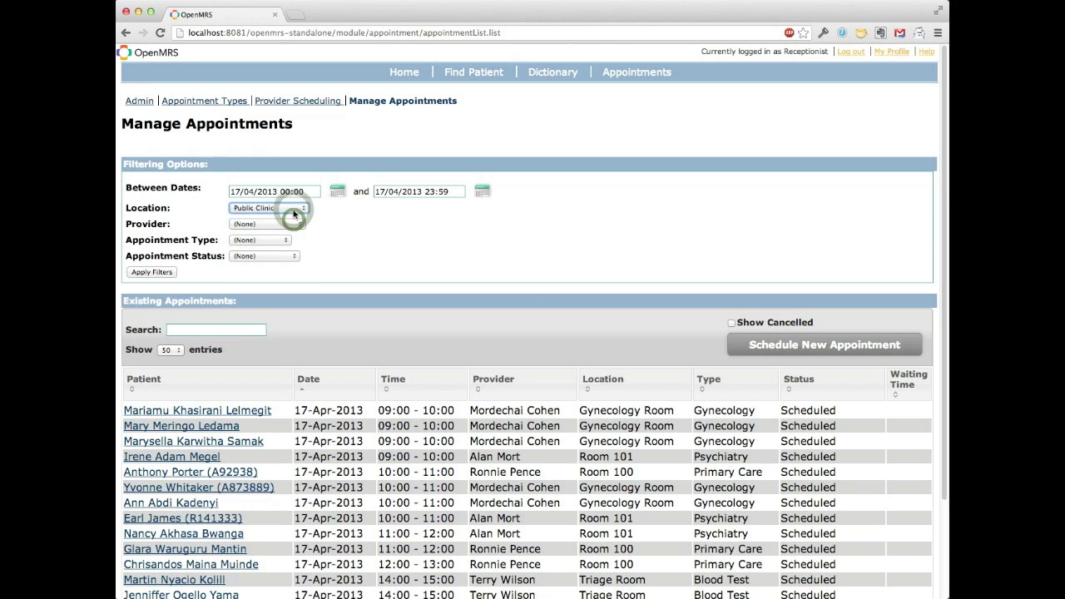
left_click(293, 211)
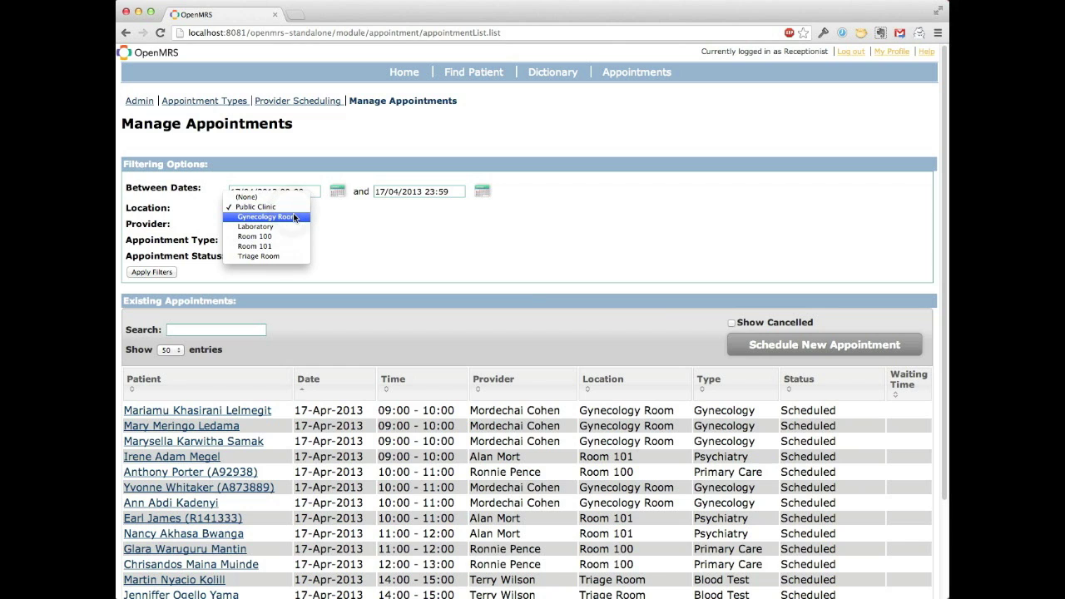
left_click(178, 226)
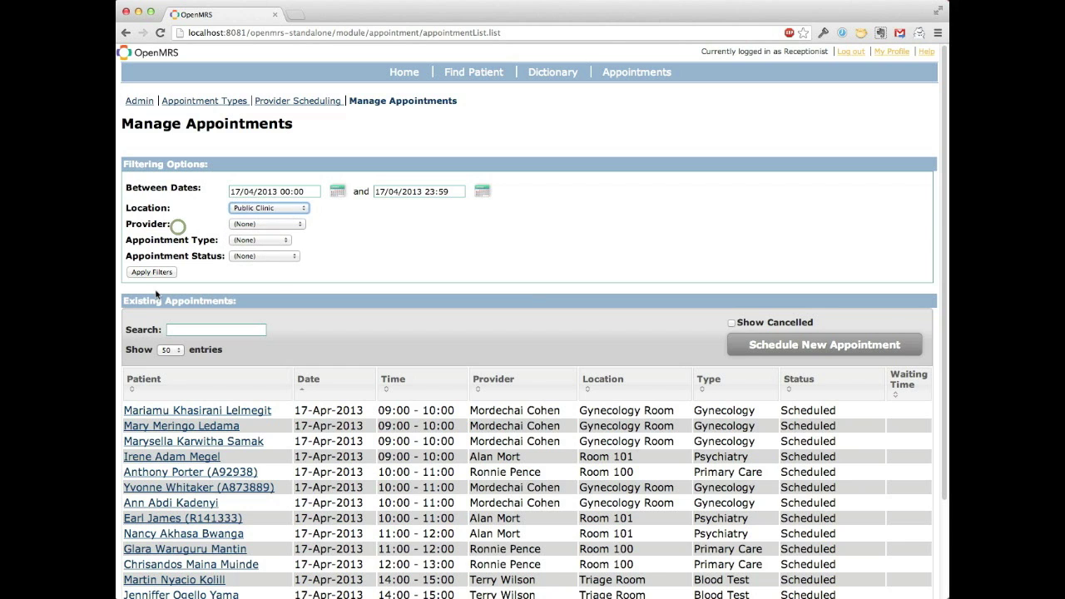
left_click(162, 274)
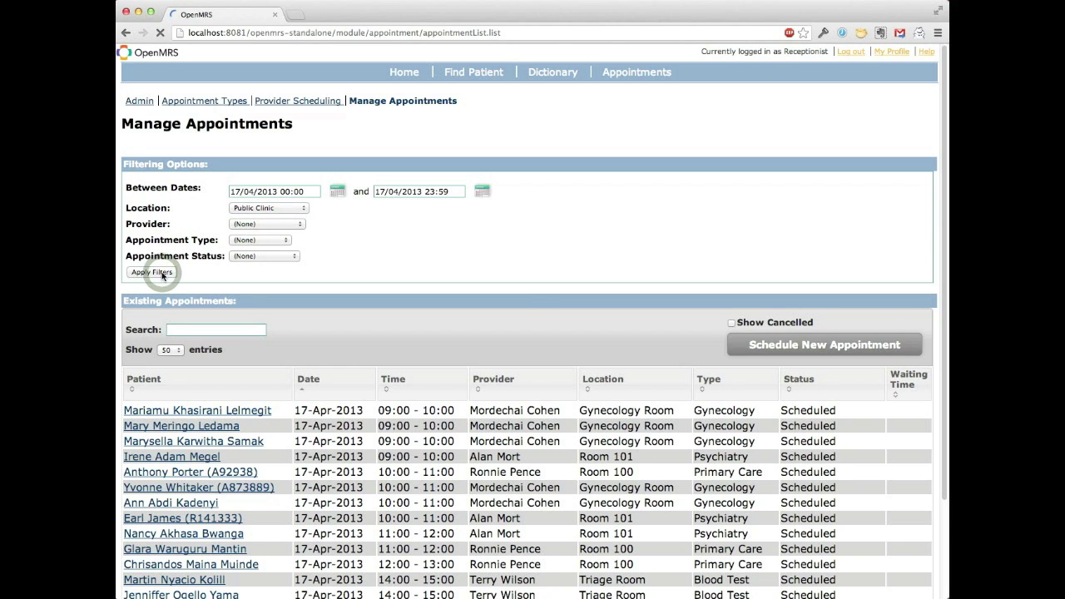
Step: Look over the 17/04/2013 appointment table, then bring up the Create Appointment form
scroll(210, 431, "down", 3)
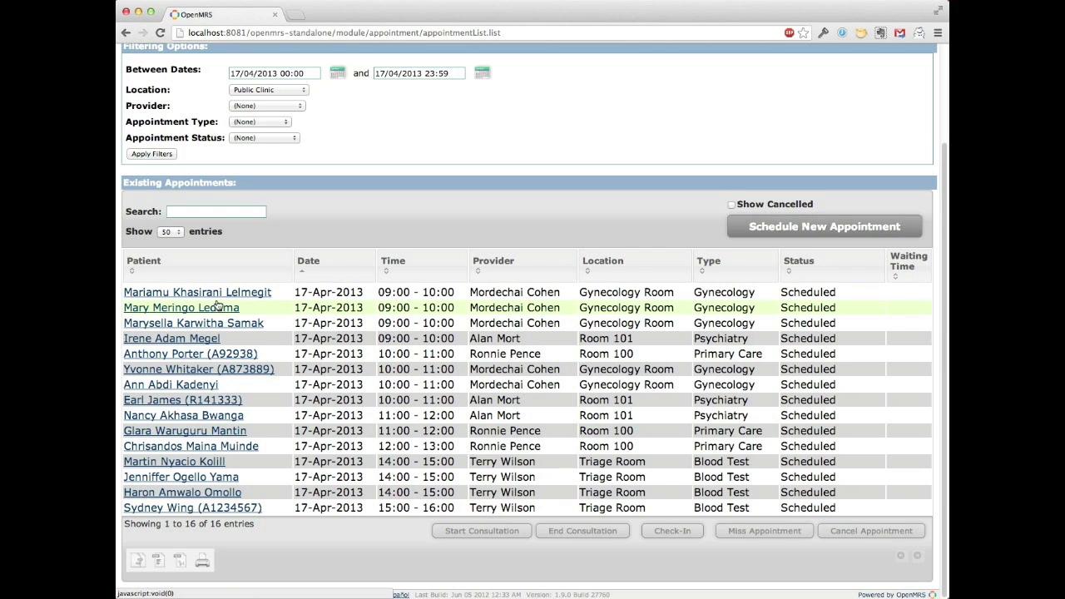
scroll(215, 308, "up", 2)
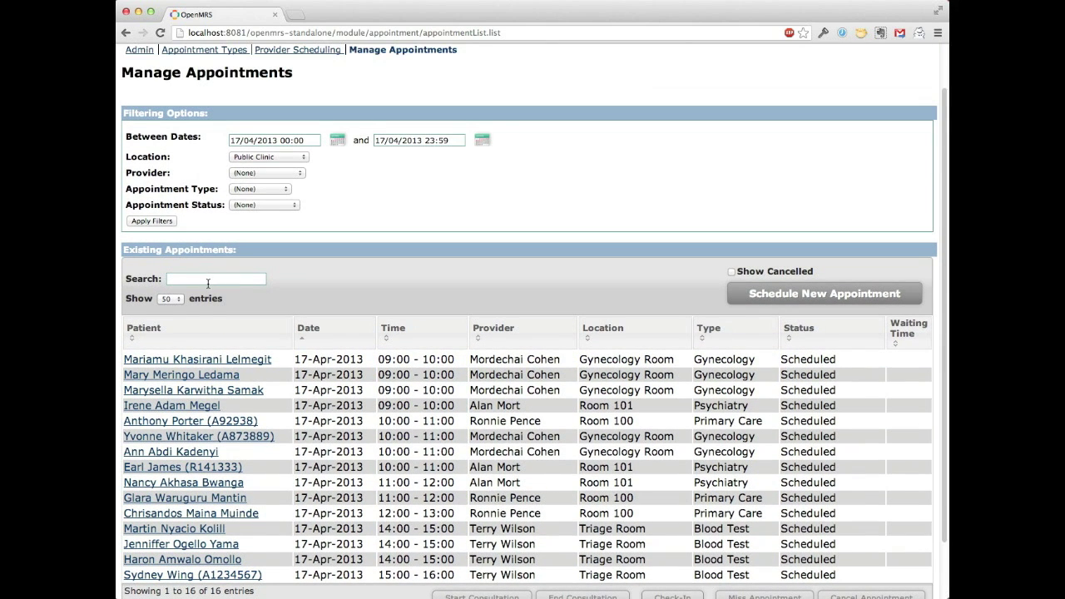
scroll(210, 283, "down", 2)
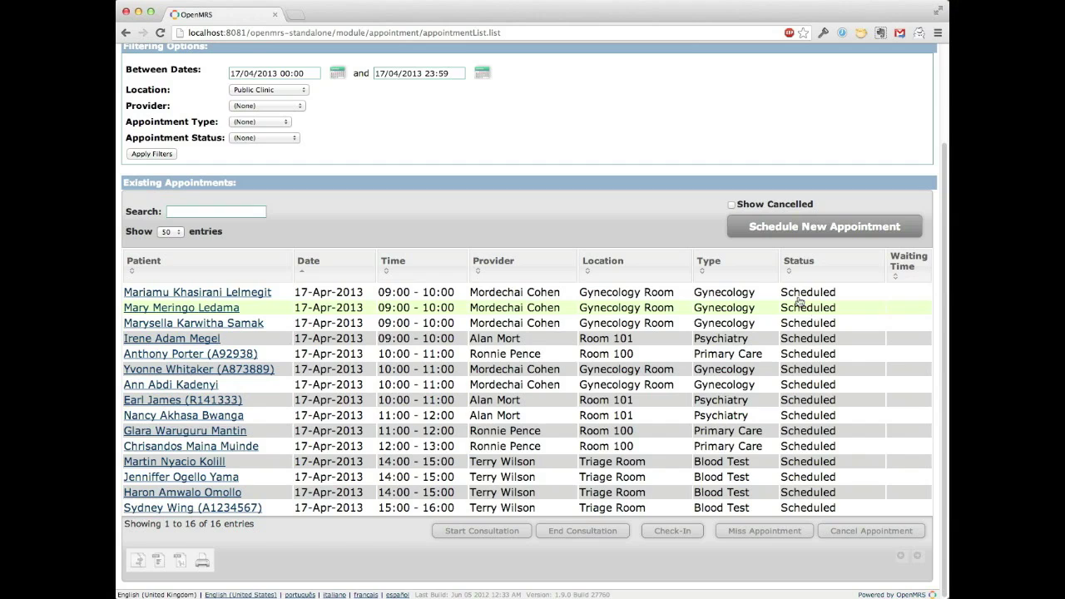
left_click(768, 237)
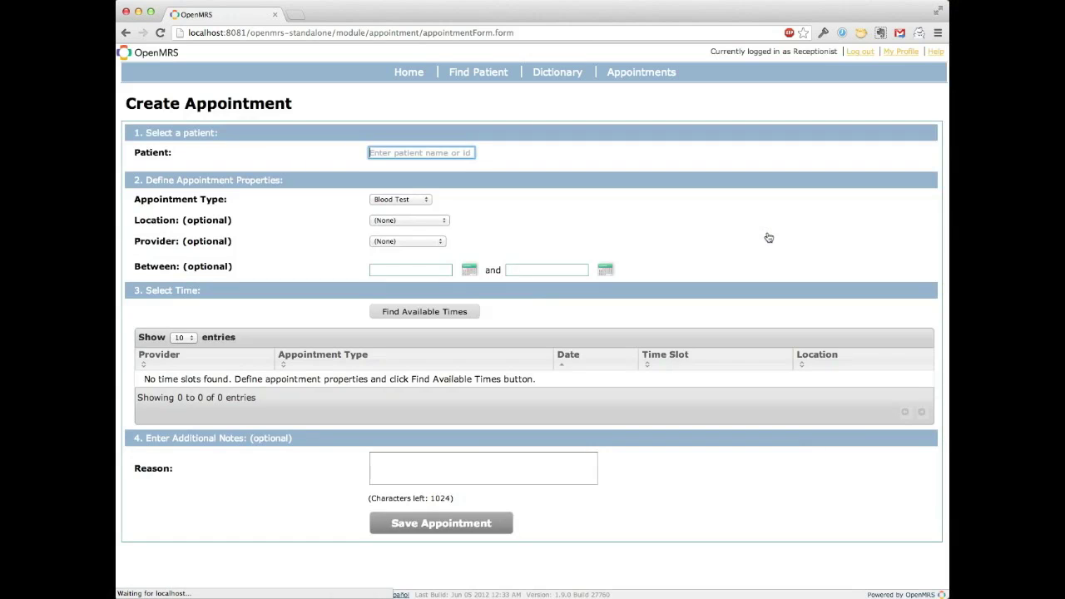
Step: Search the Patient field for 'yvon' and select the 49-year-old female patient
left_click(373, 152)
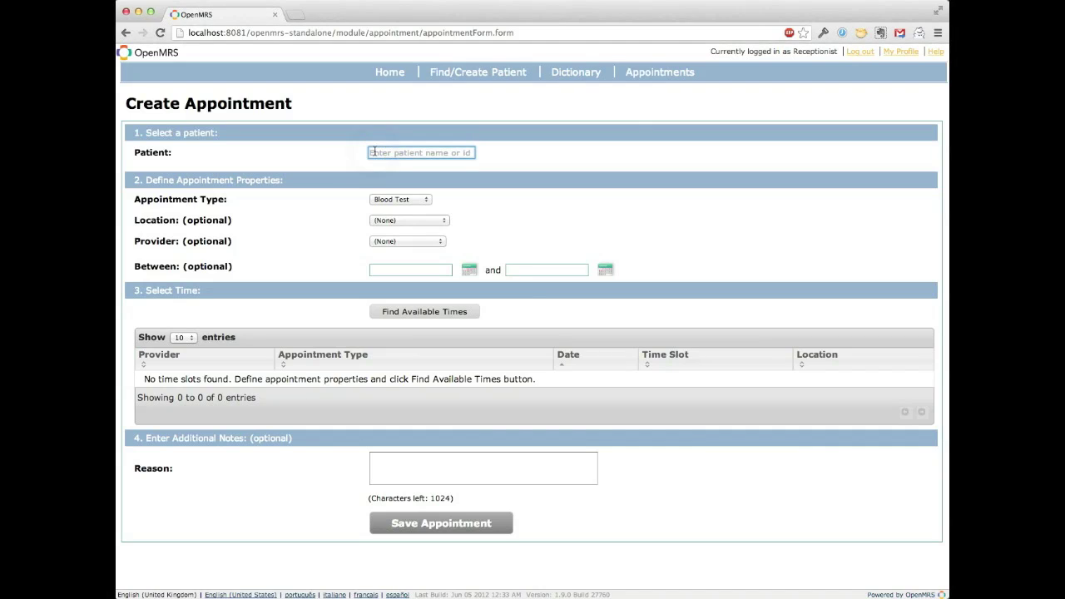
type("yvon")
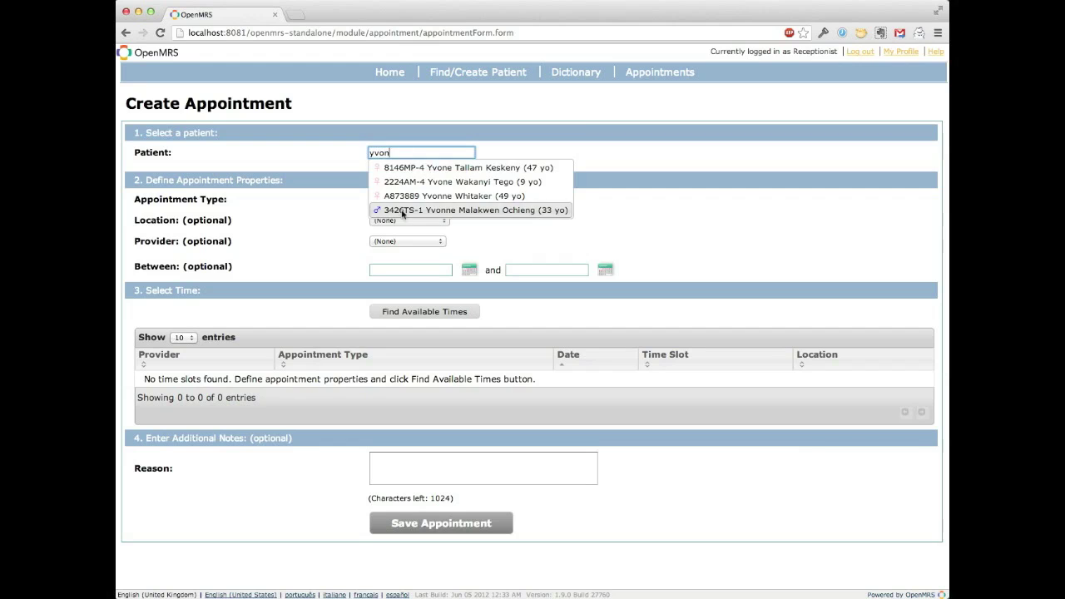
left_click(405, 196)
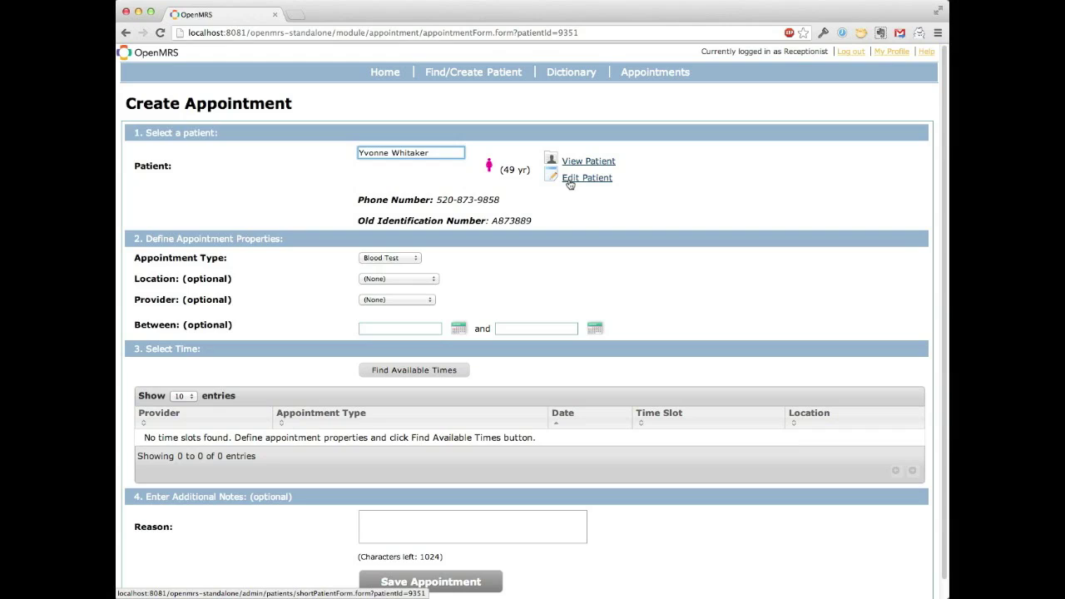
Step: Set the appointment type to Gynecology, keep Location as (None), and choose the provider
left_click(415, 260)
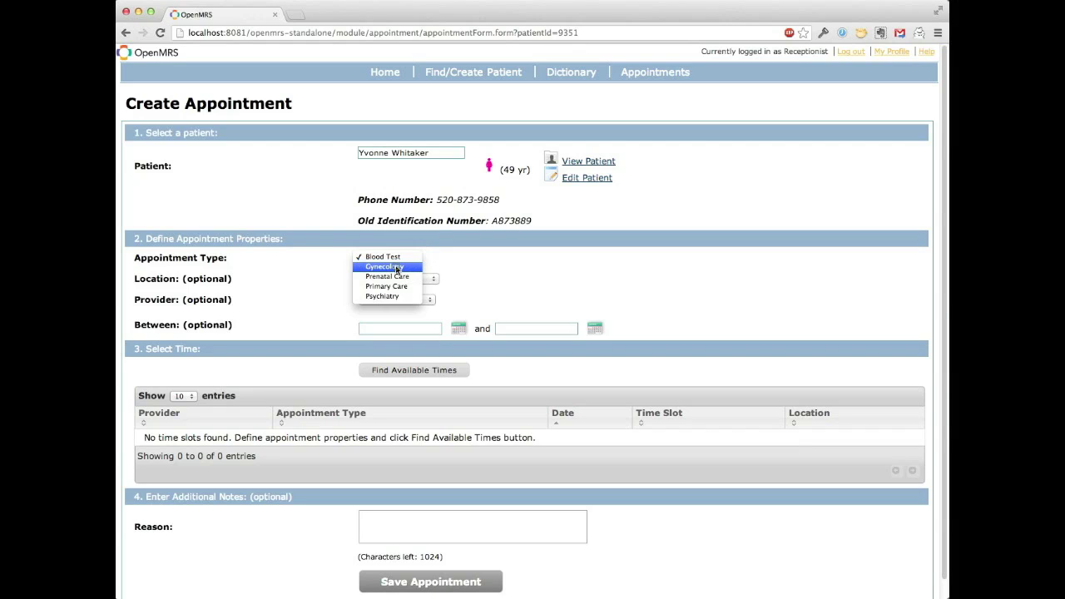
left_click(397, 267)
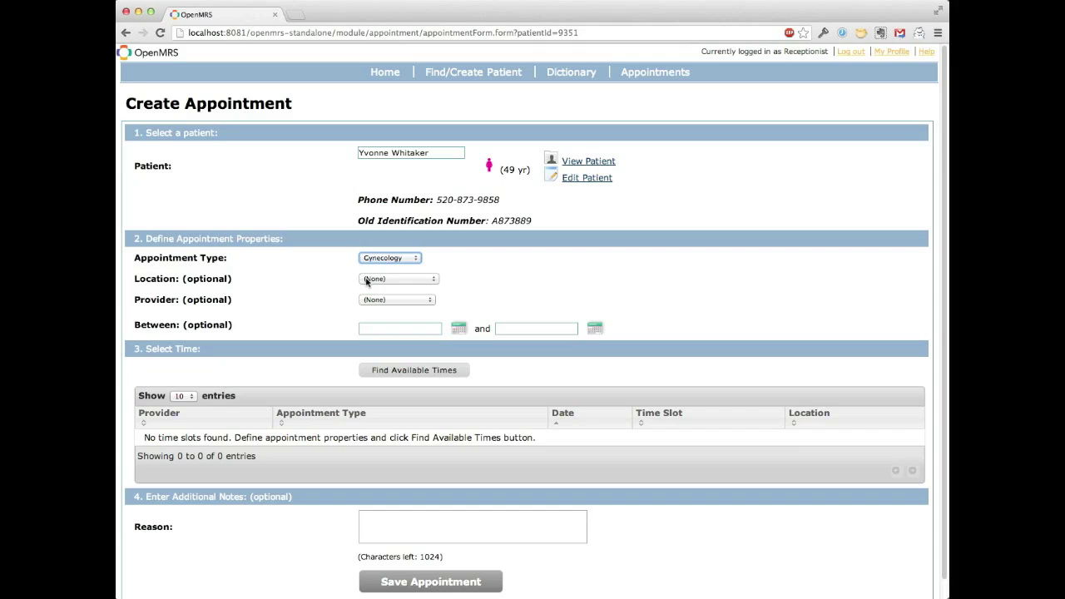
left_click(366, 280)
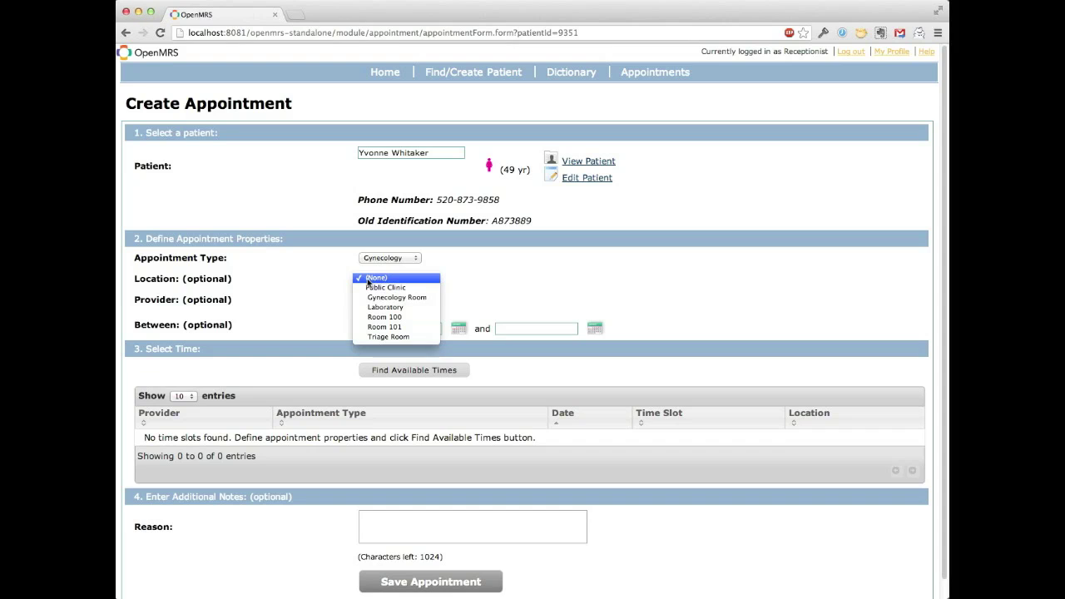
left_click(332, 281)
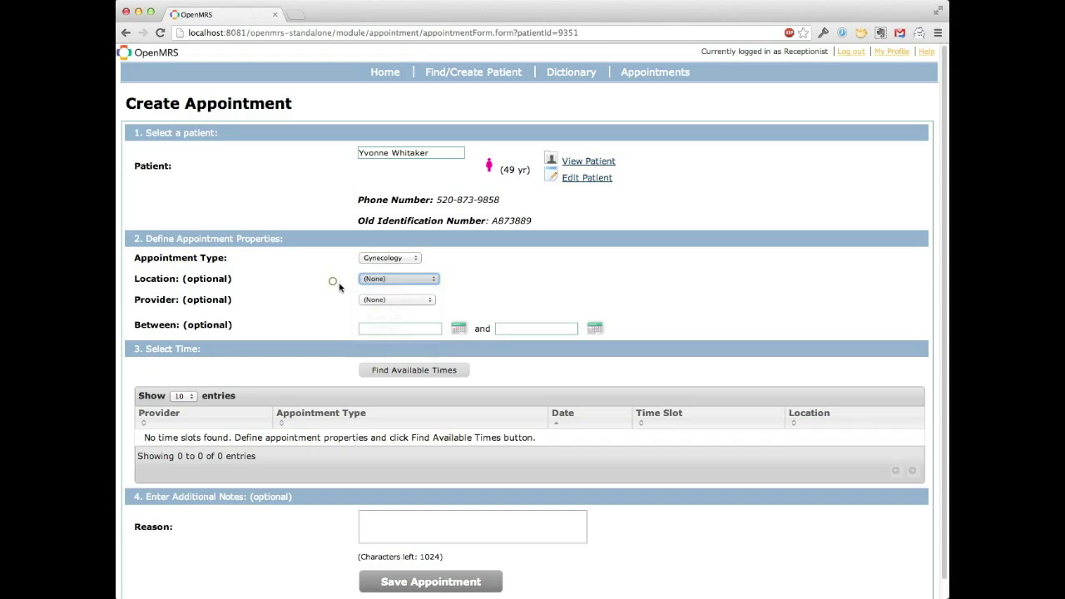
left_click(408, 300)
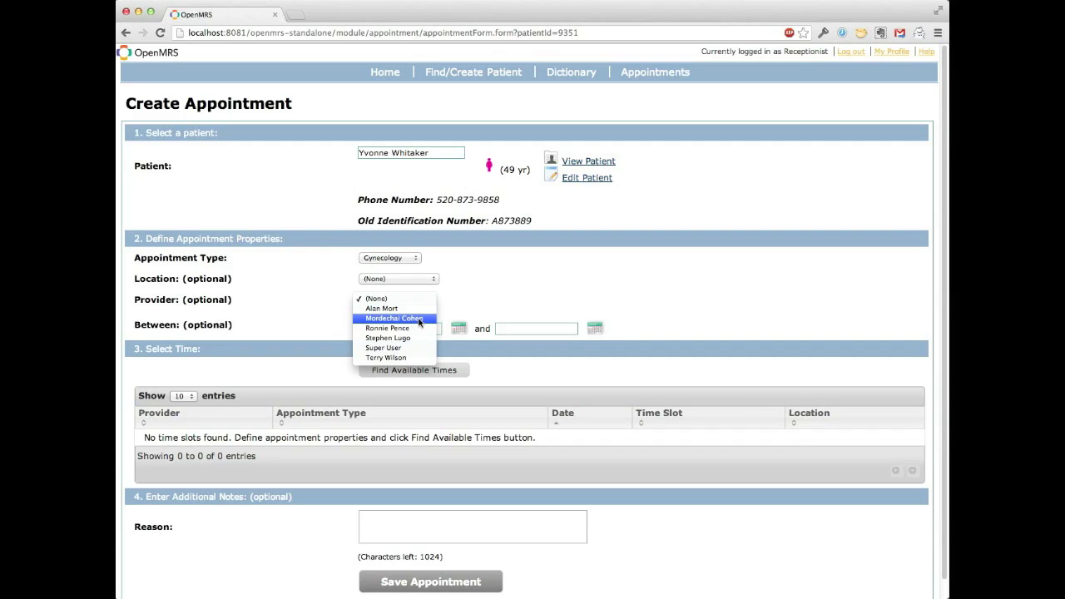
left_click(419, 320)
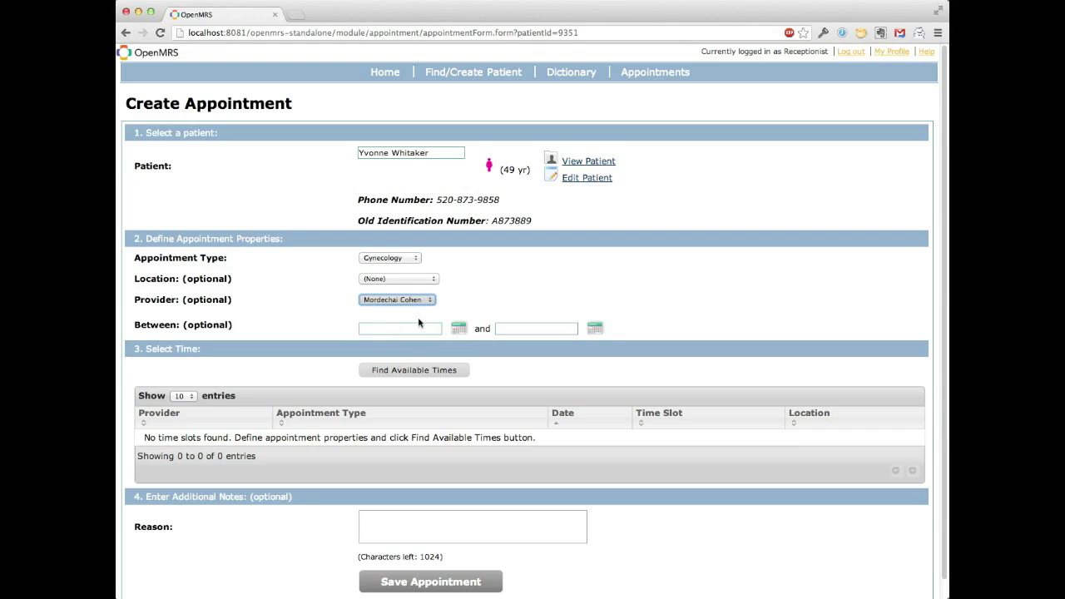
left_click(410, 326)
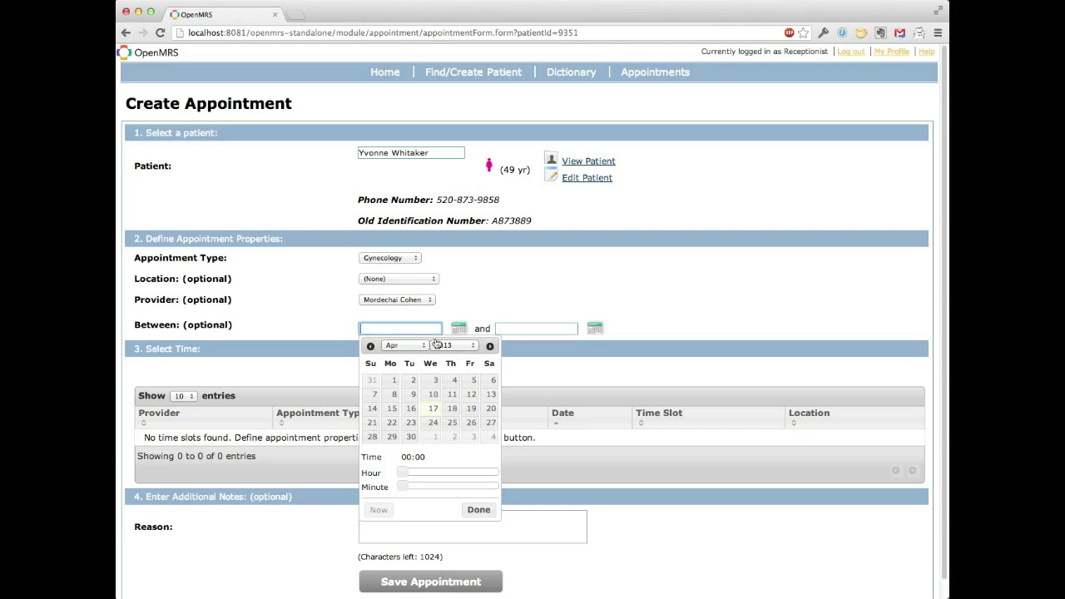
Step: Set the earliest date to 19/04/2013, switch the type to Prenatal Care, and list open slots
left_click(469, 411)
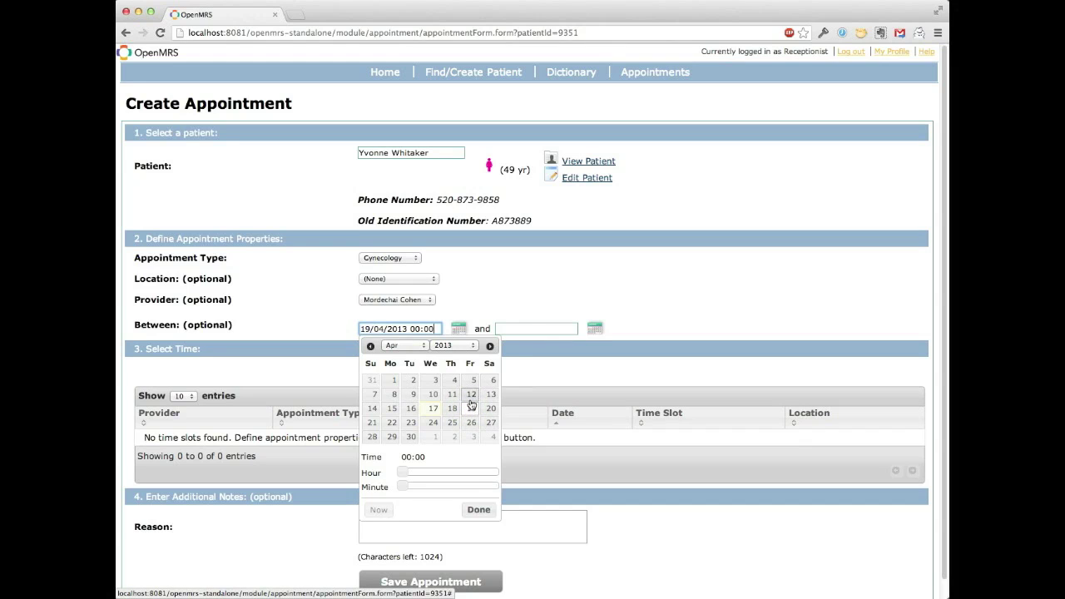
left_click(531, 304)
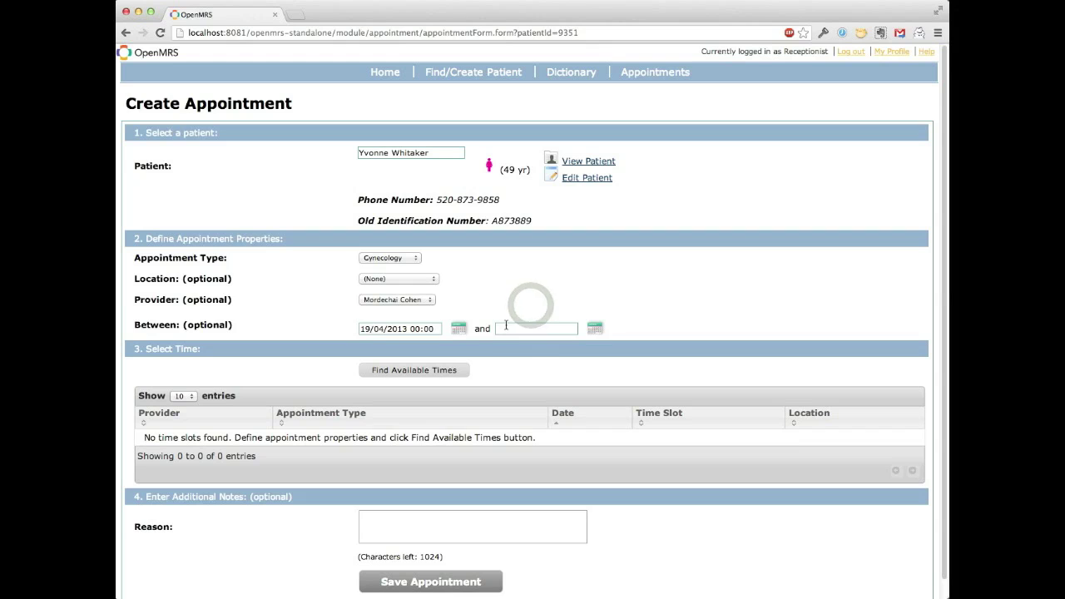
left_click(420, 371)
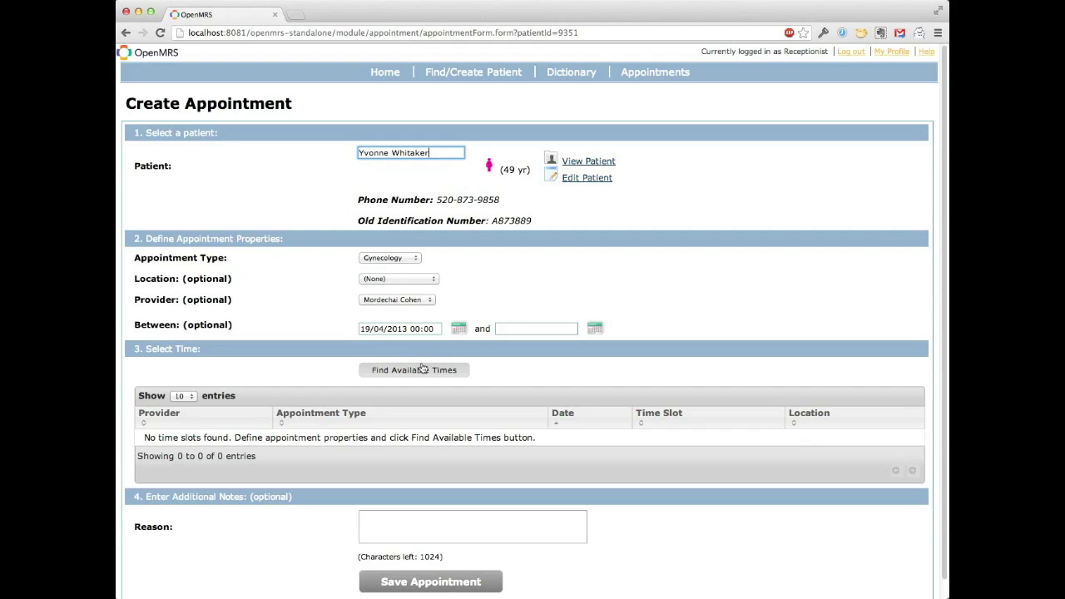
left_click(381, 258)
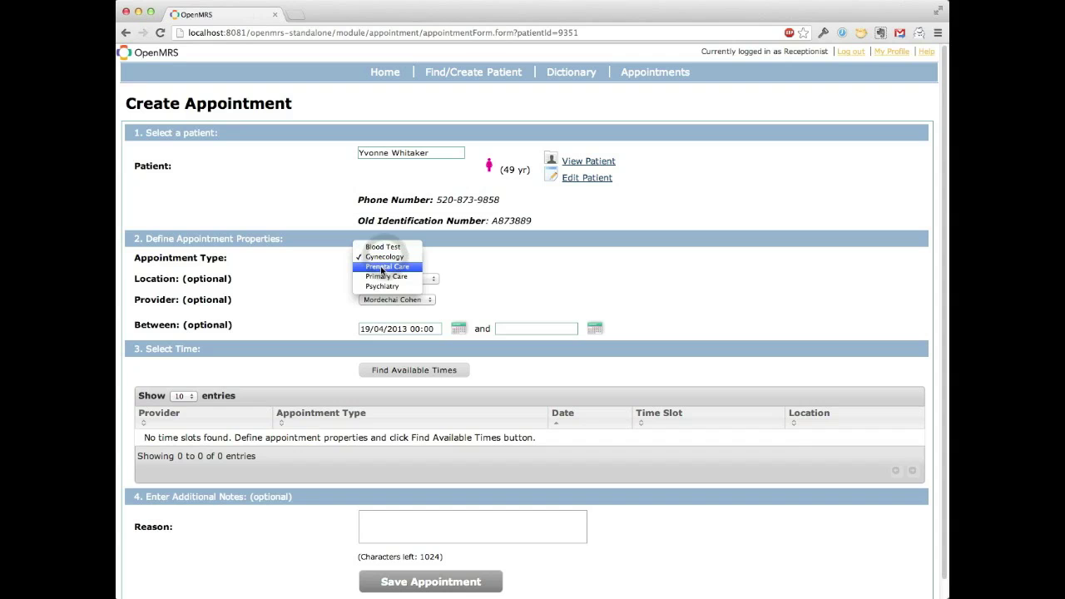
left_click(381, 267)
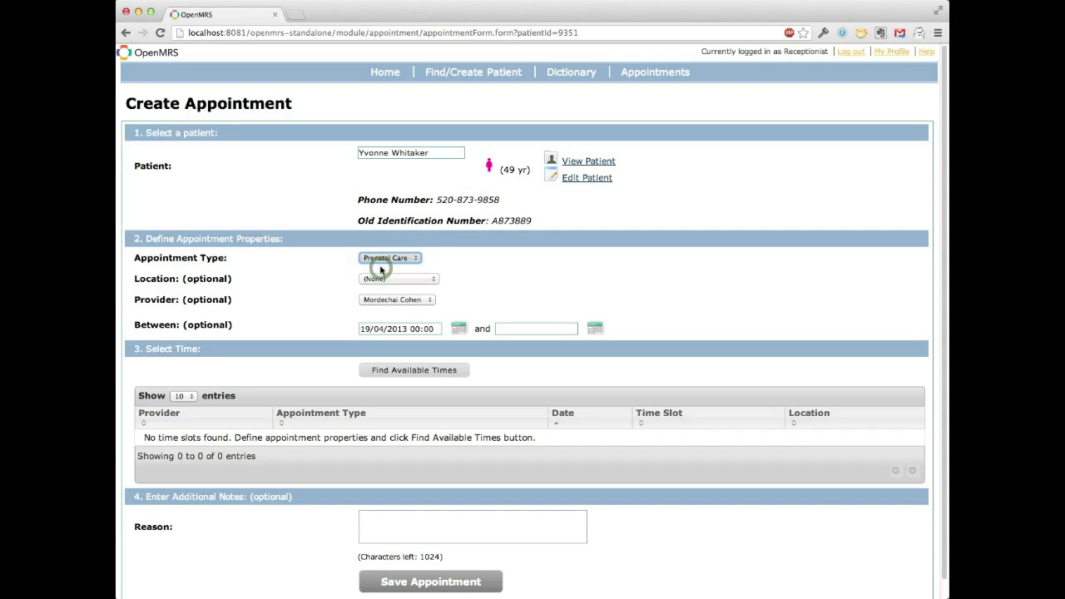
left_click(392, 371)
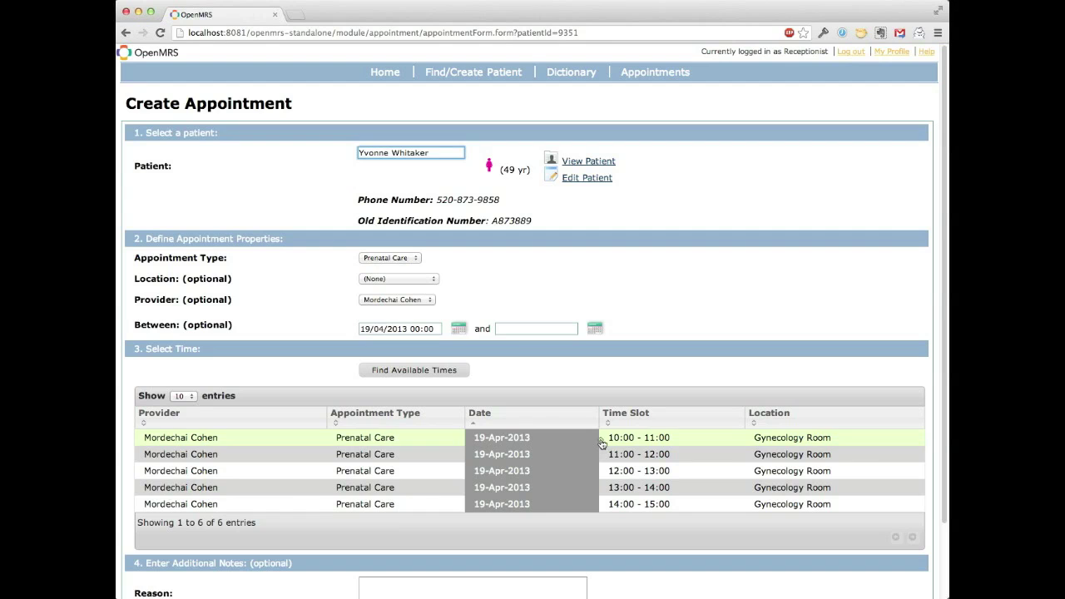
Step: Choose the 19-Apr-2013 10:00–11:00 slot, enter reason 'jhklda sfkjlda jklad', and save the appointment
left_click(603, 444)
scroll(583, 466, "down", 3)
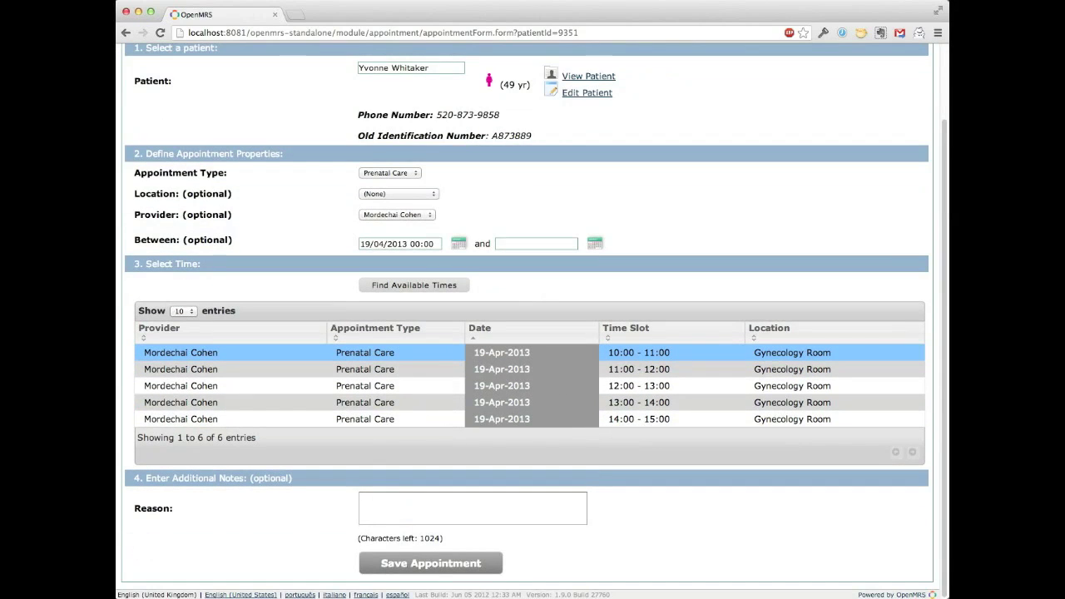
left_click(425, 504)
type("jhklda sfkjlda jklad")
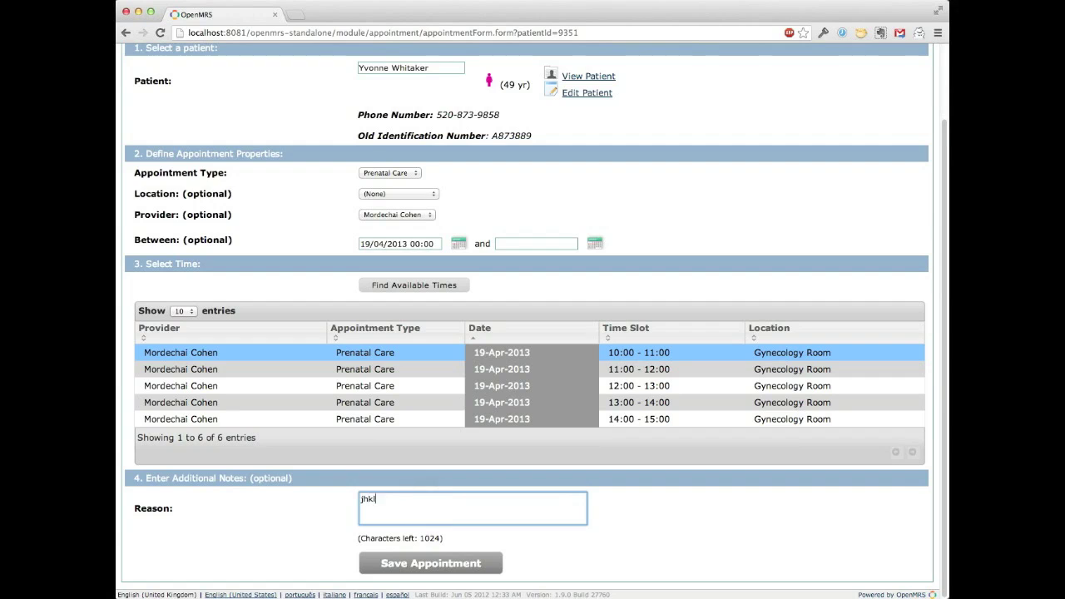
left_click(390, 564)
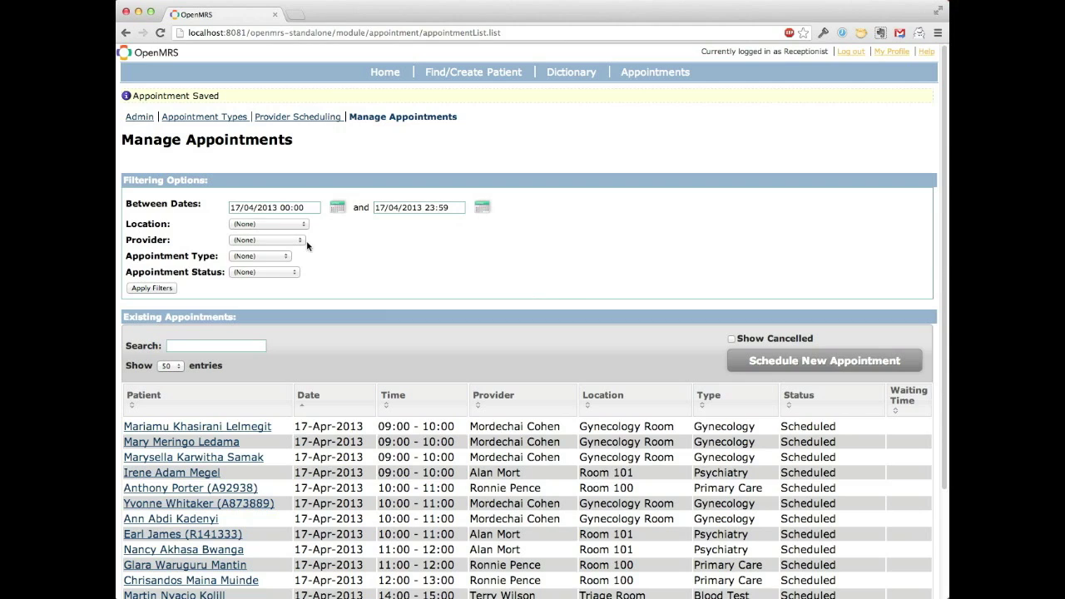
Step: Set both Between Dates filters to 19/04/2013 and apply the filter
left_click(236, 208)
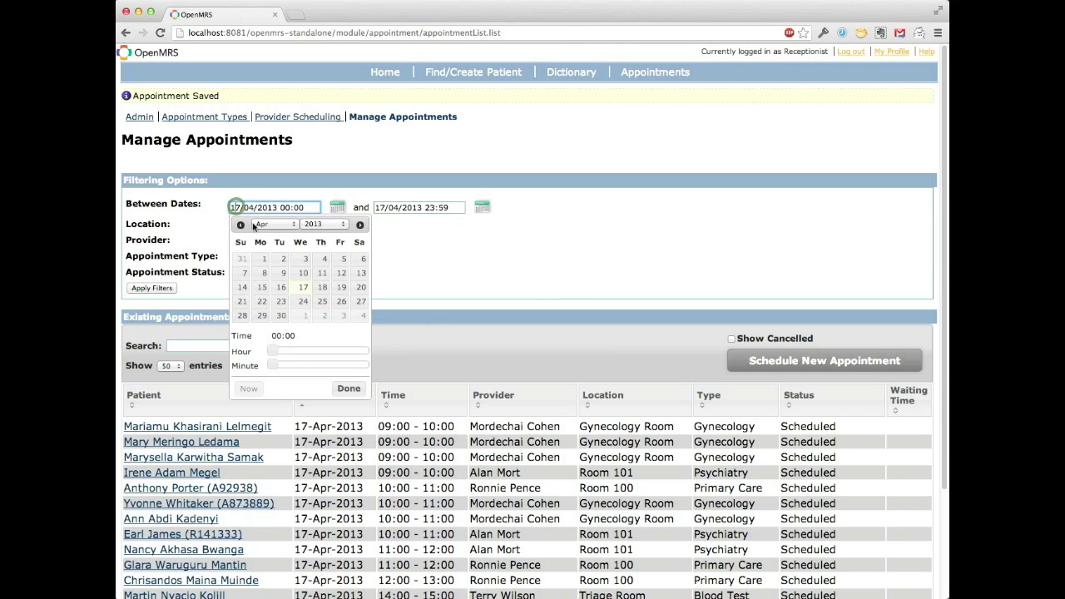
left_click(339, 288)
left_click(408, 207)
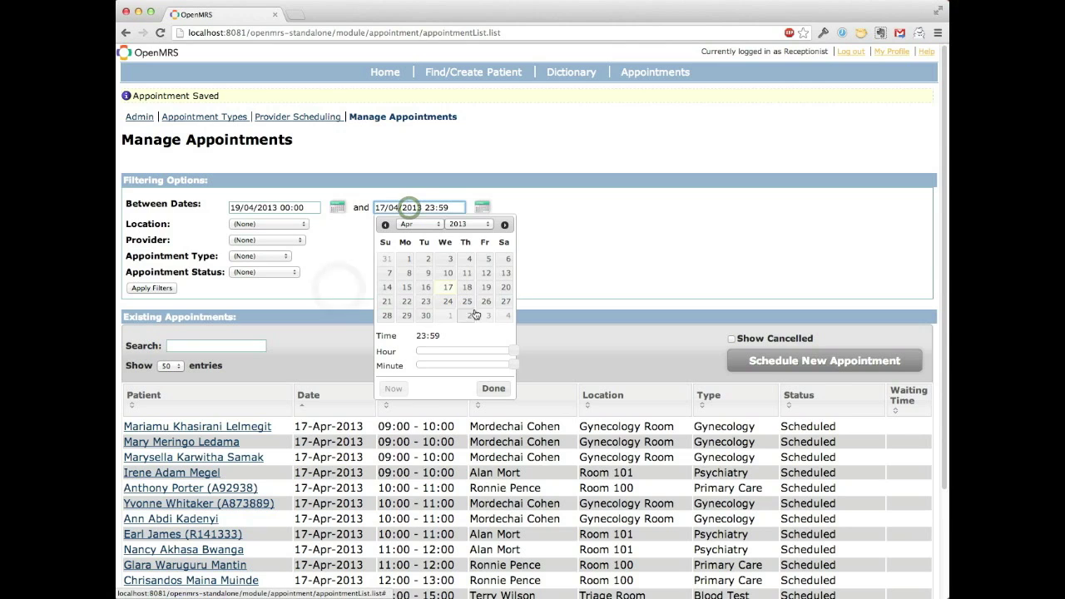
left_click(487, 287)
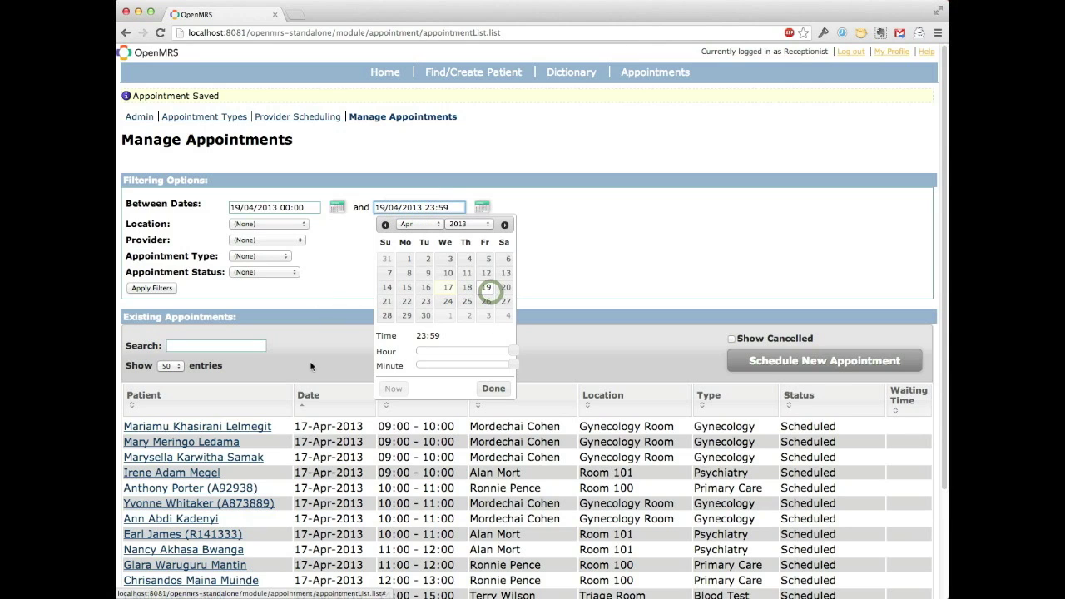
left_click(494, 389)
left_click(153, 287)
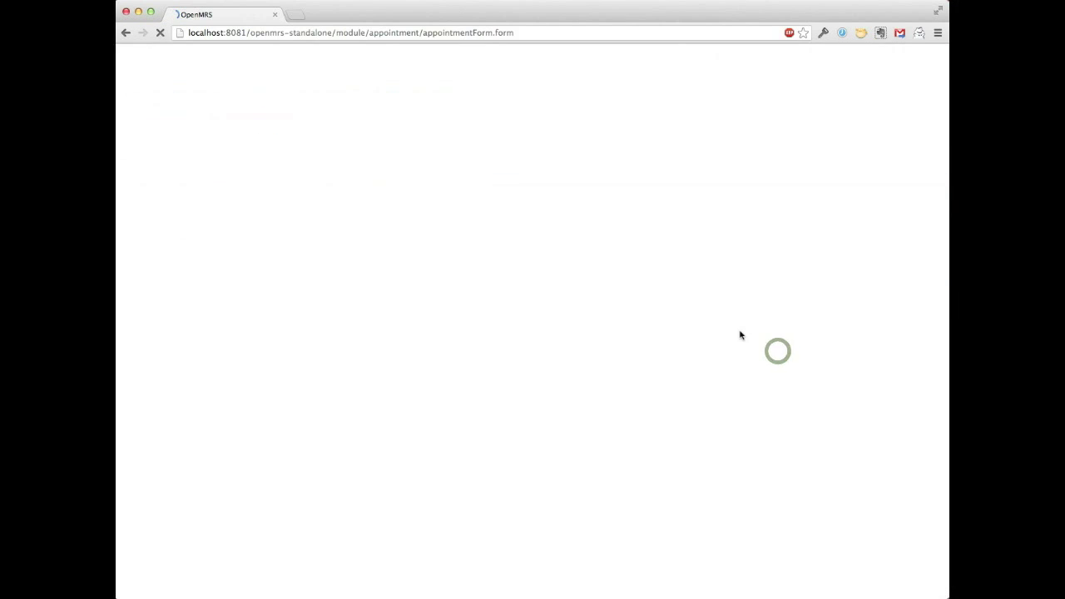
Step: Book the searched patient into the 19-Apr-2013 10:00–11:00 Prenatal Care slot in Gynecology Room
type("ann")
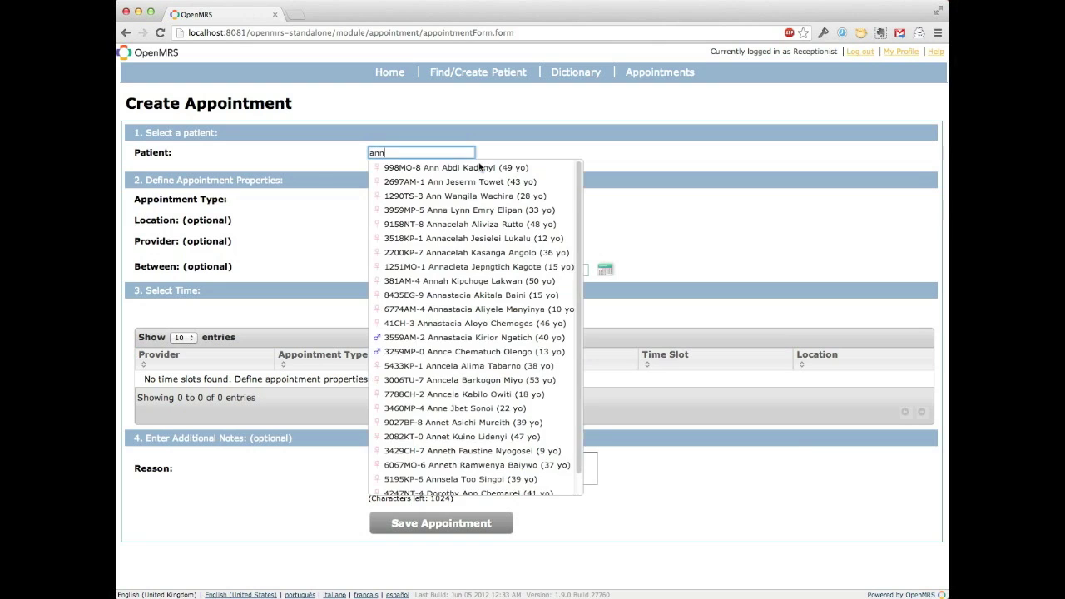
left_click(479, 167)
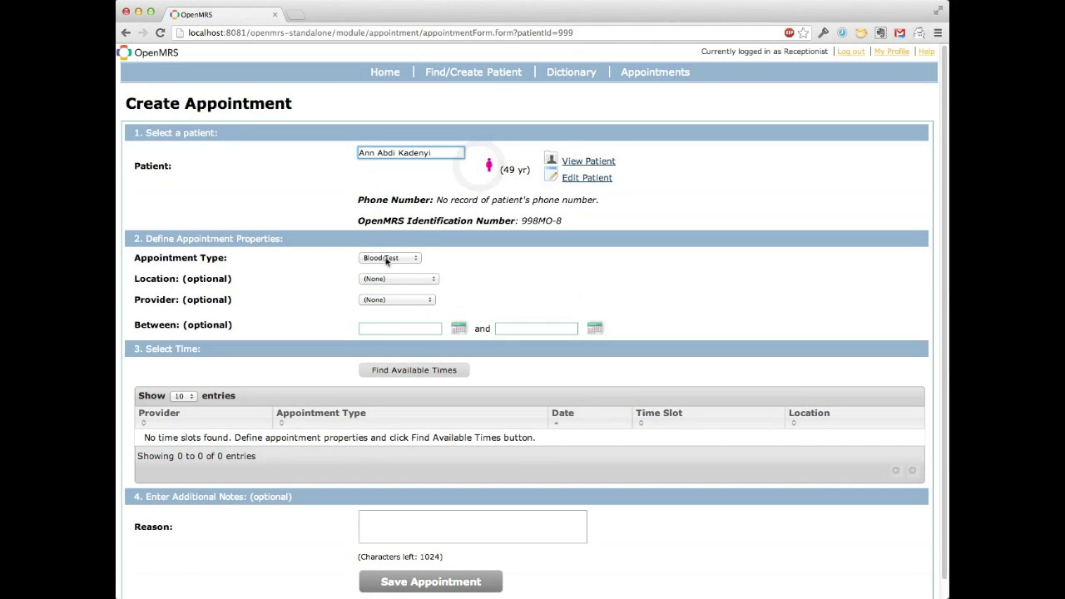
left_click(386, 258)
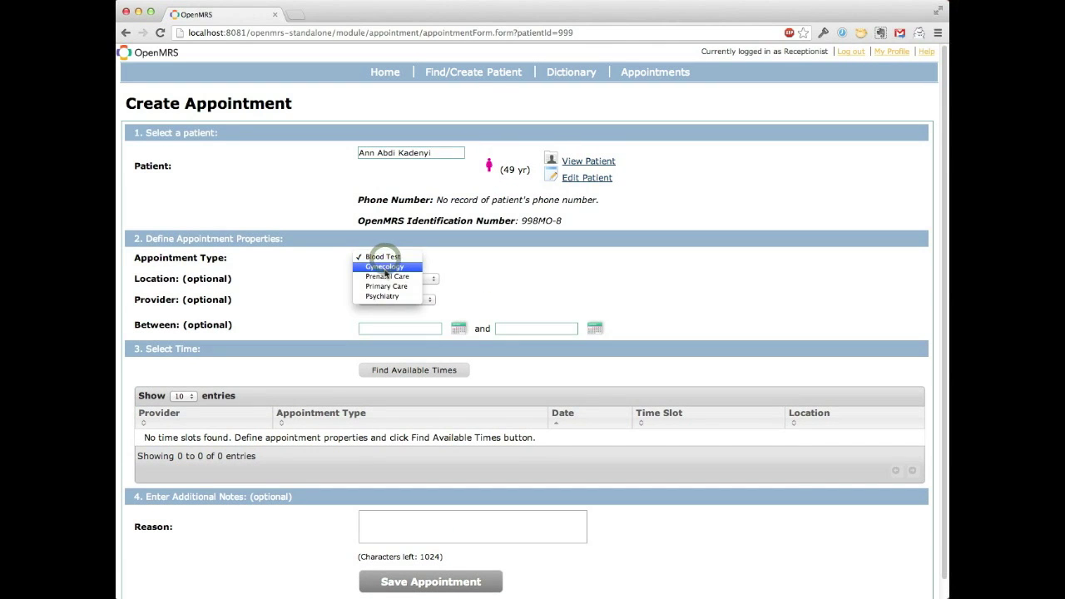
left_click(383, 271)
left_click(402, 371)
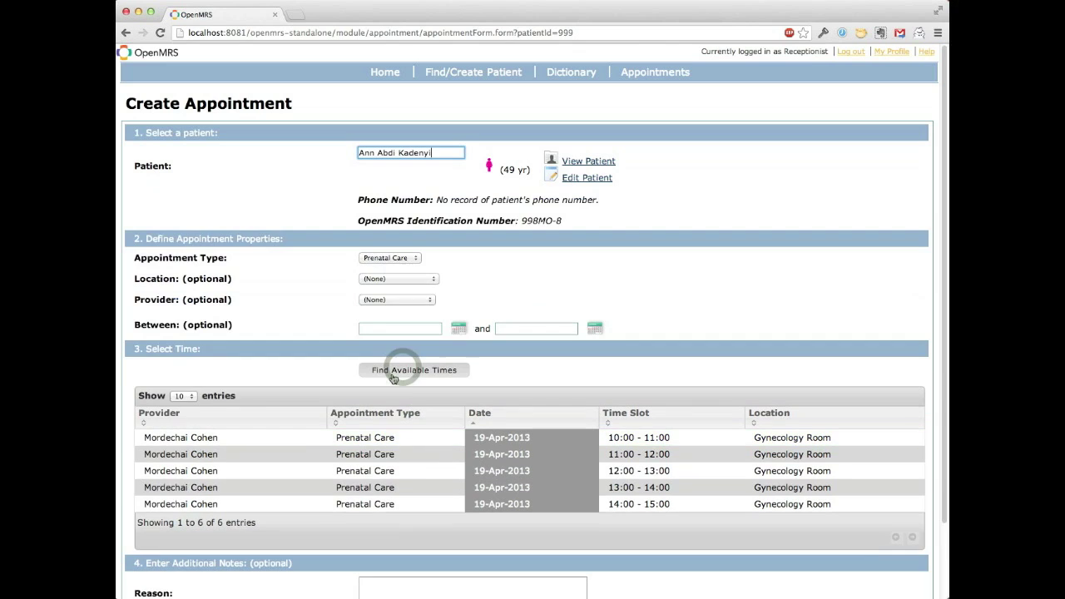
left_click(494, 434)
scroll(609, 439, "down", 2)
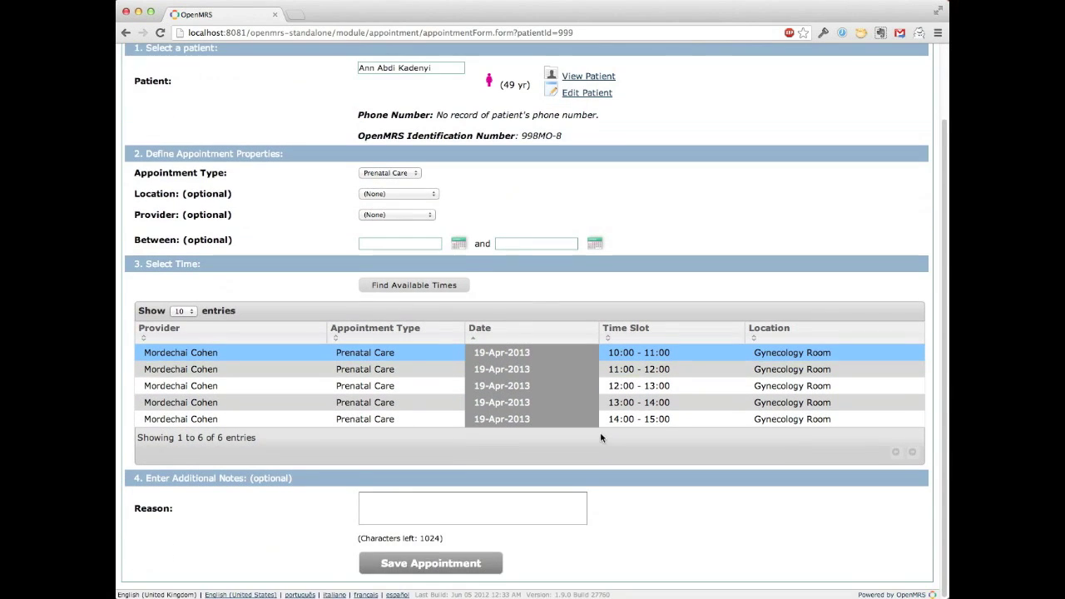
left_click(402, 564)
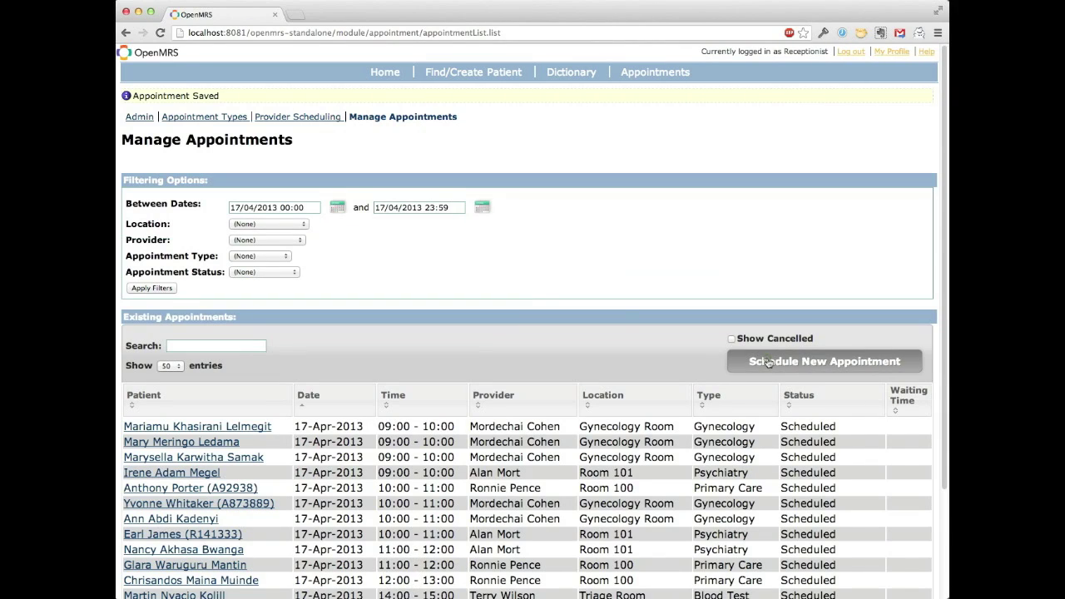
Step: Schedule another searched patient for Prenatal Care in the 19-Apr-2013 10:00–11:00 slot
left_click(768, 363)
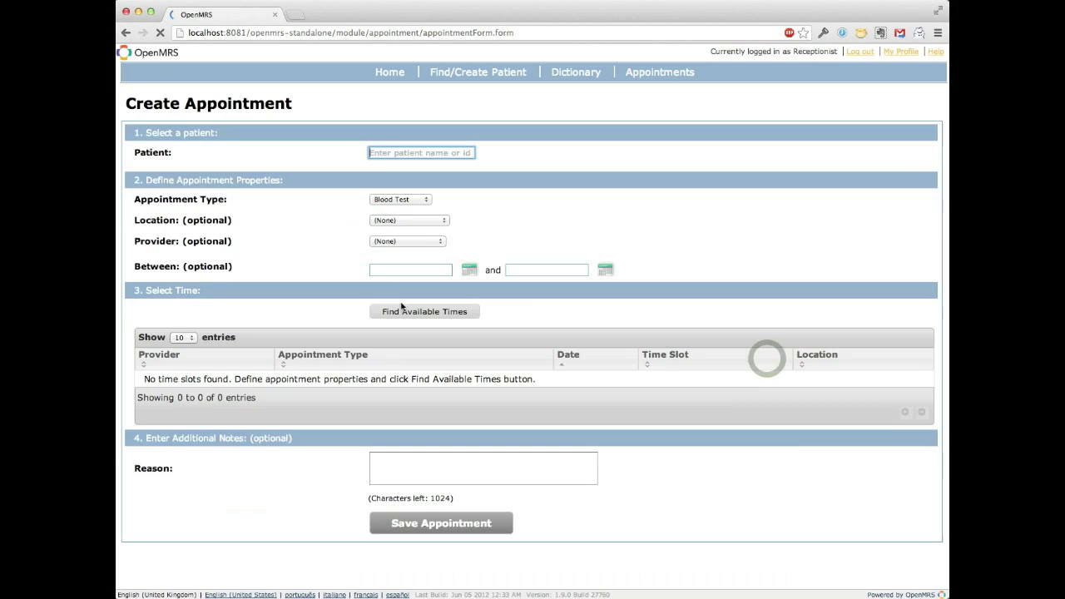
type("mary")
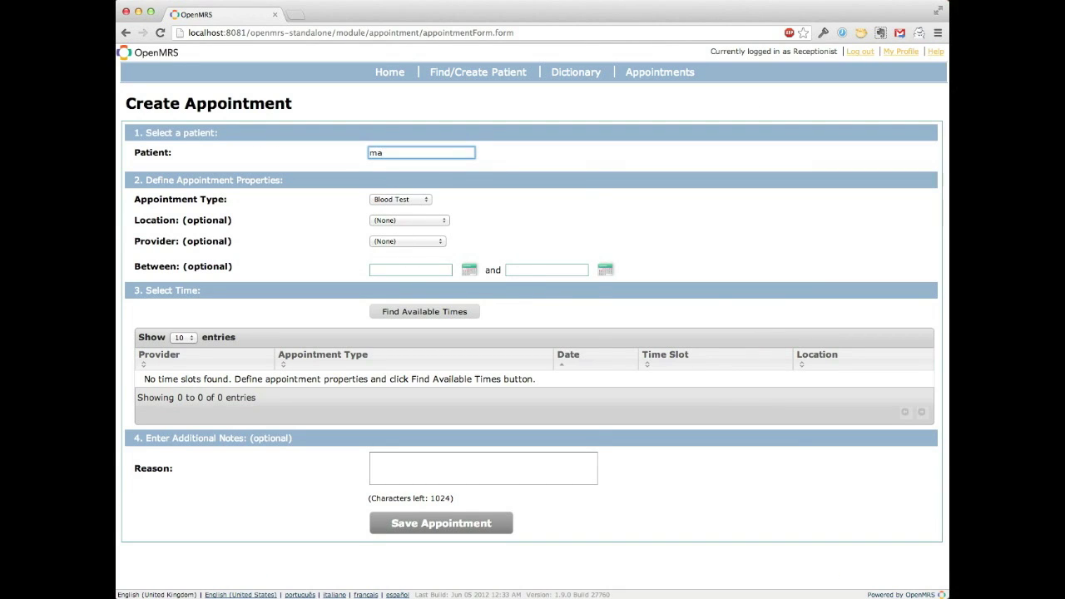
left_click(391, 183)
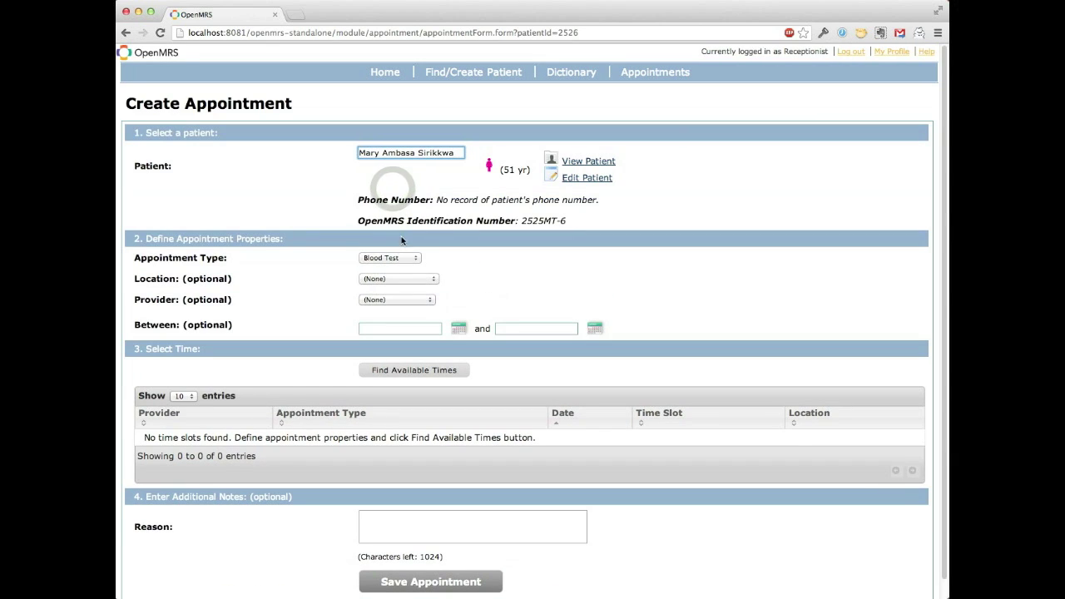
left_click(391, 258)
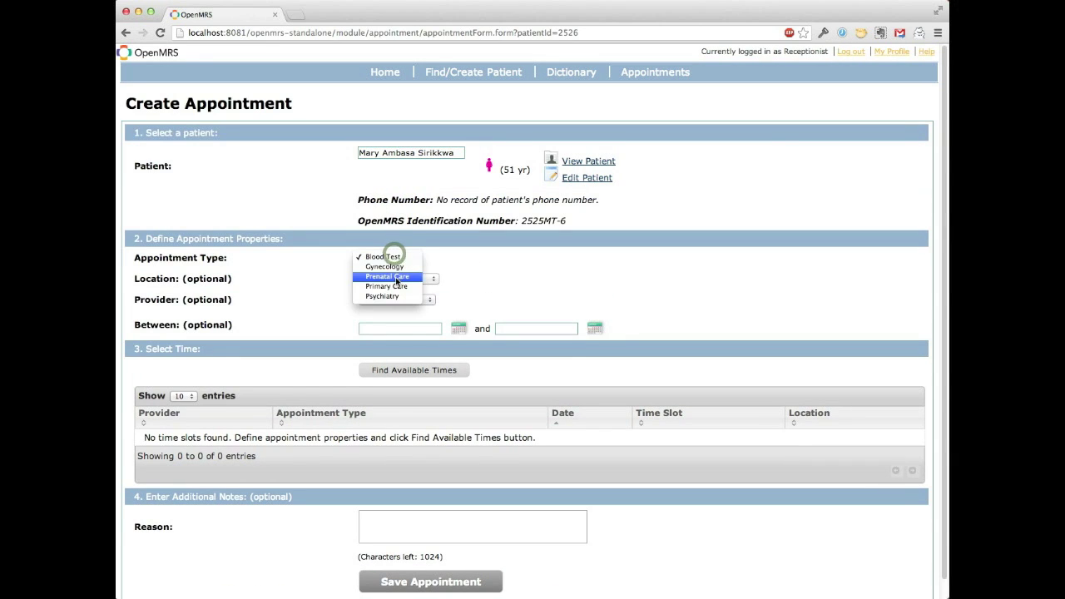
left_click(387, 276)
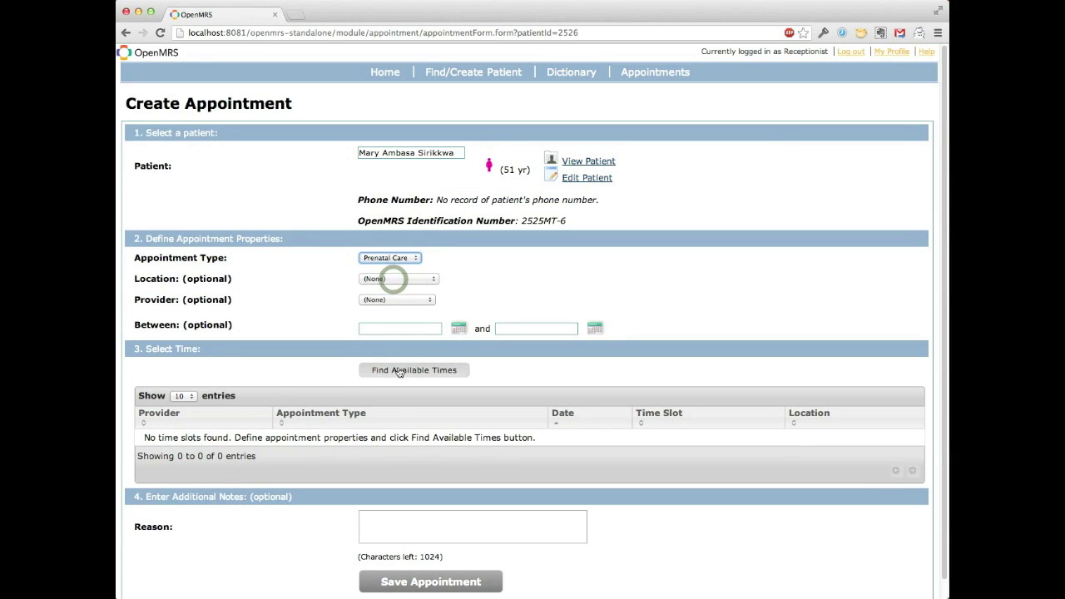
left_click(401, 369)
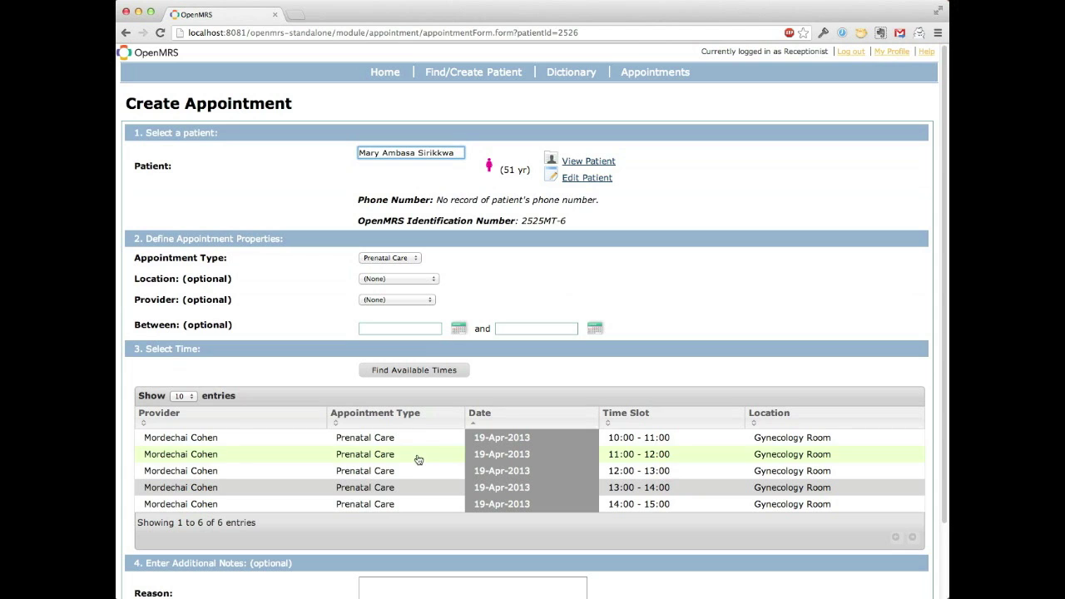
left_click(414, 436)
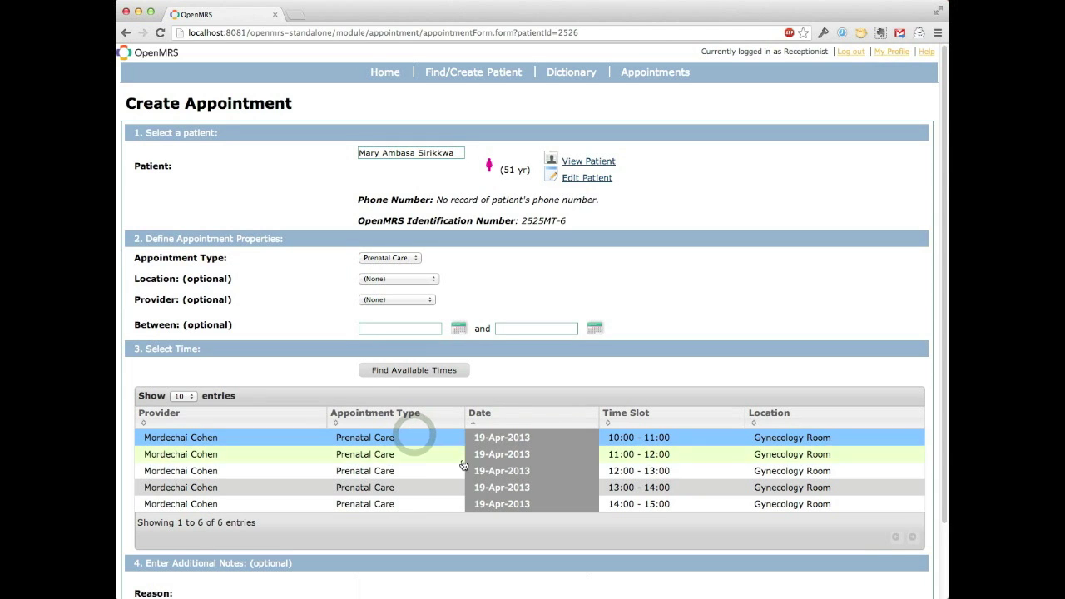
scroll(412, 432, "down", 2)
left_click(424, 566)
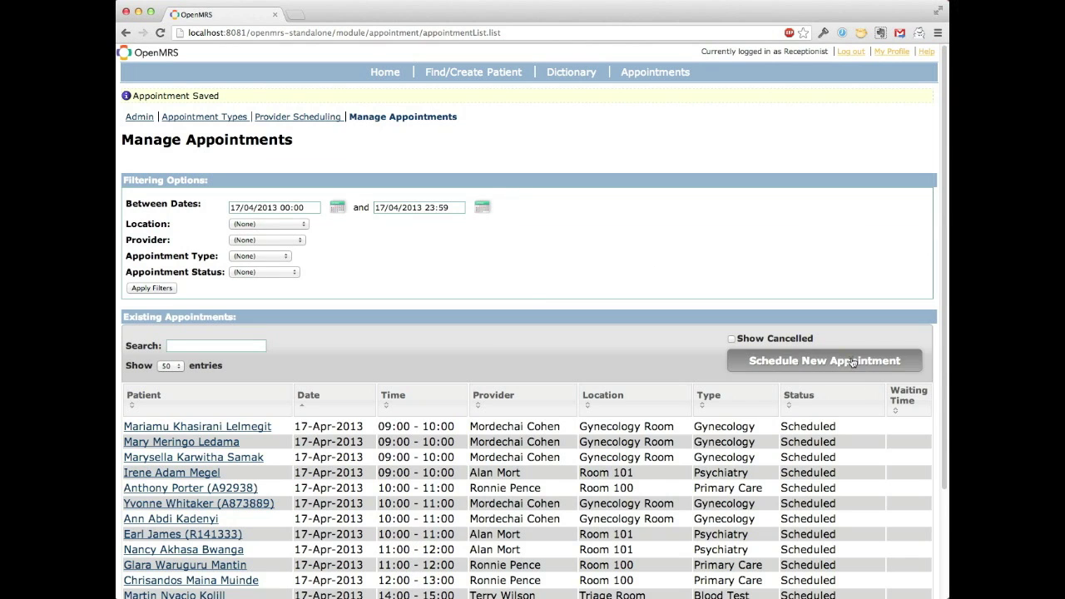
Step: Schedule a third searched patient for Prenatal Care in the 19-Apr-2013 13:00–14:00 slot
left_click(852, 361)
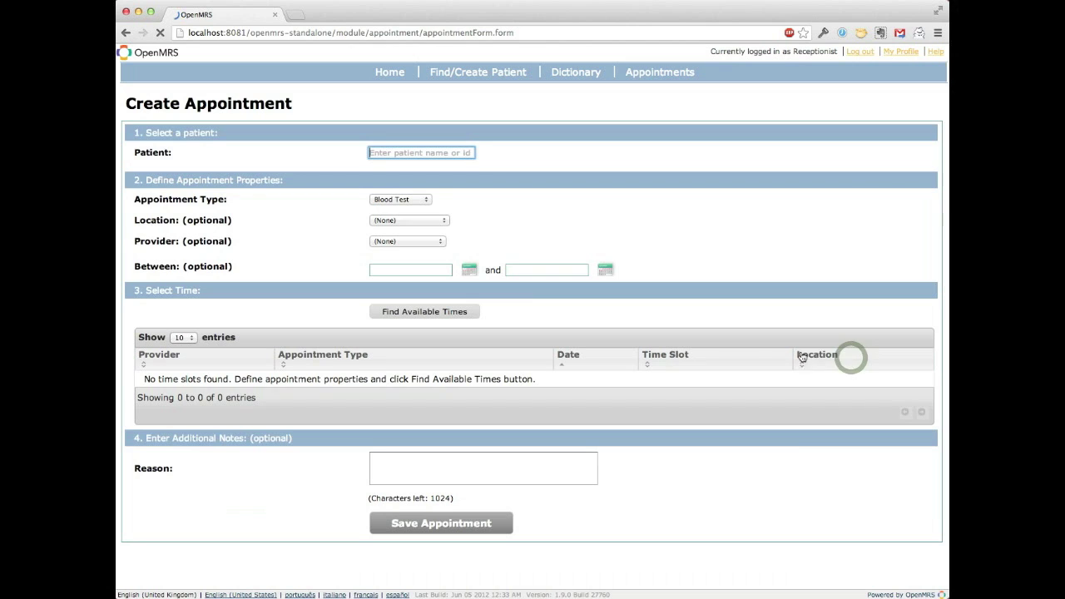
type("eli")
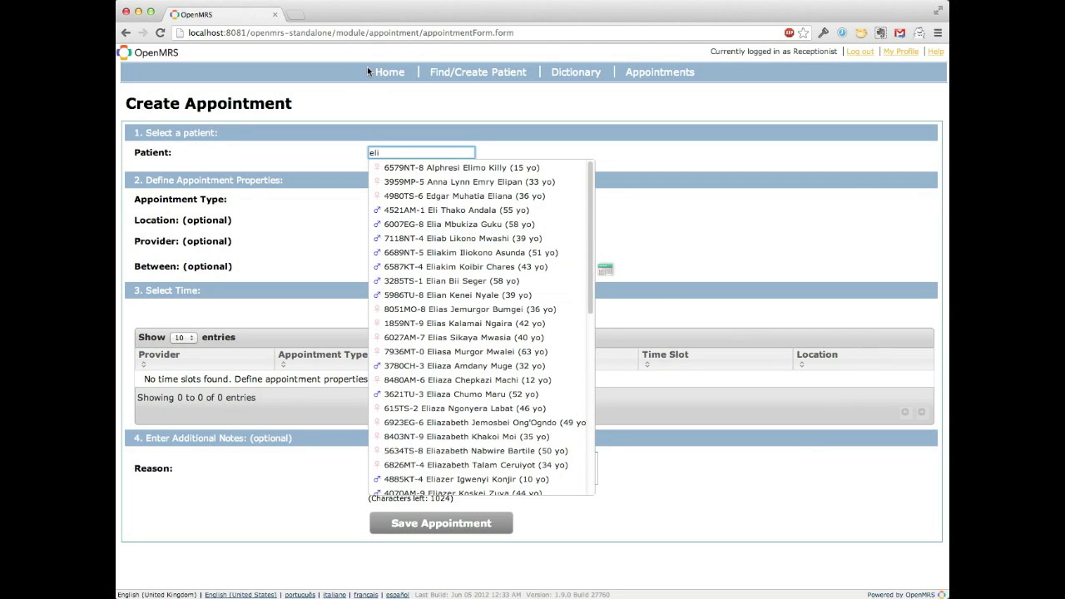
type("s")
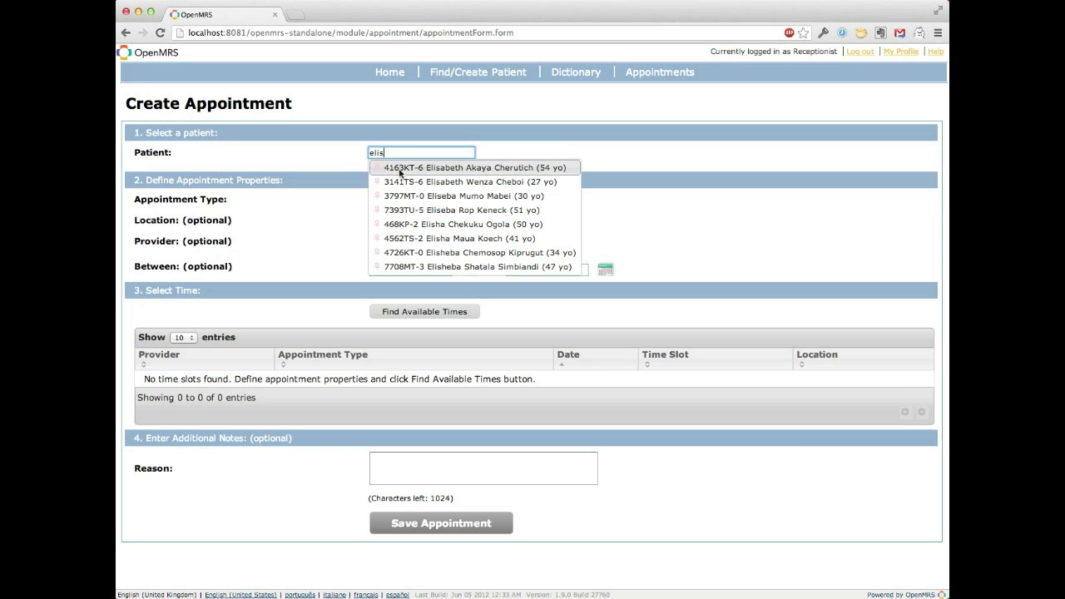
left_click(399, 169)
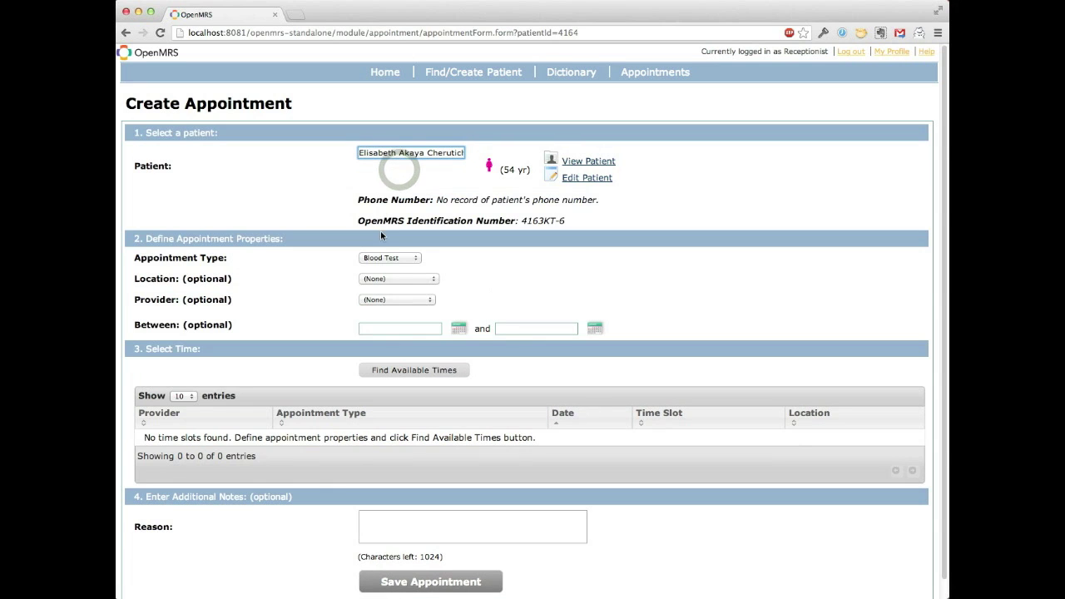
left_click(383, 258)
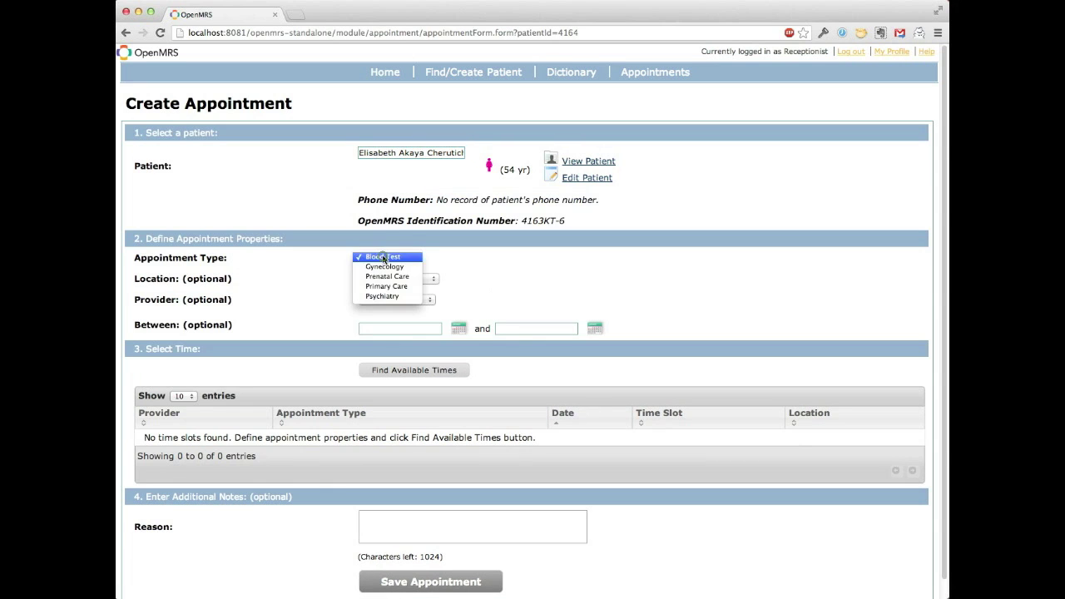
left_click(385, 277)
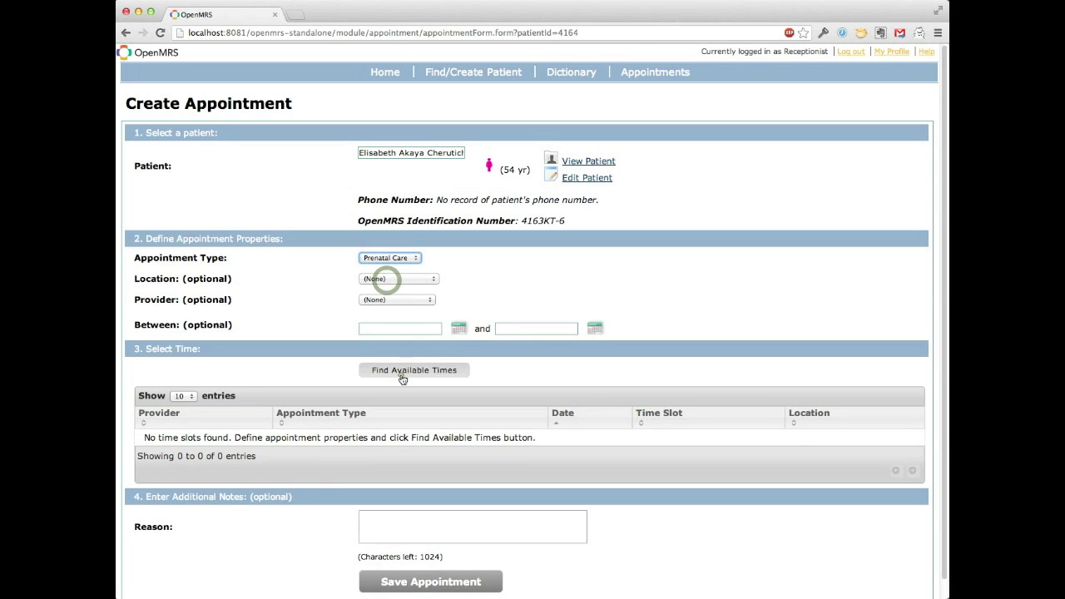
left_click(403, 376)
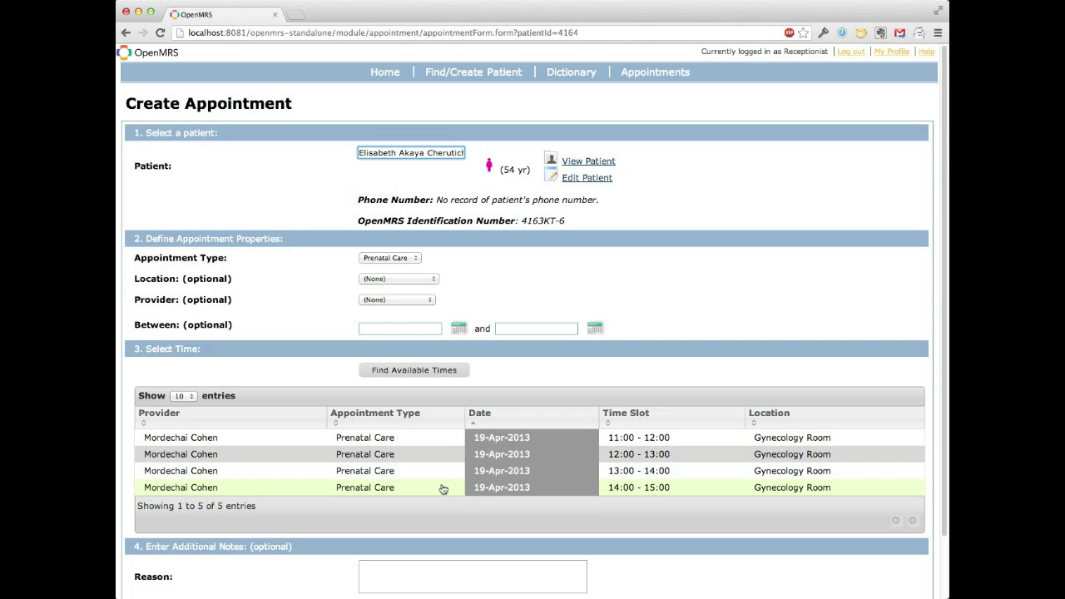
left_click(436, 469)
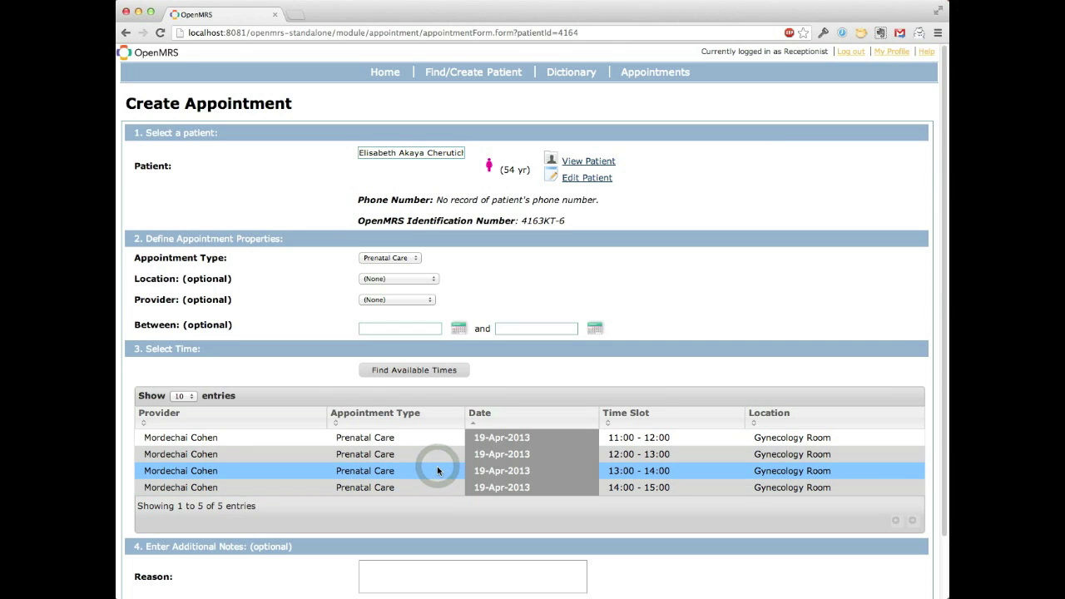
scroll(436, 469, "down", 2)
left_click(435, 562)
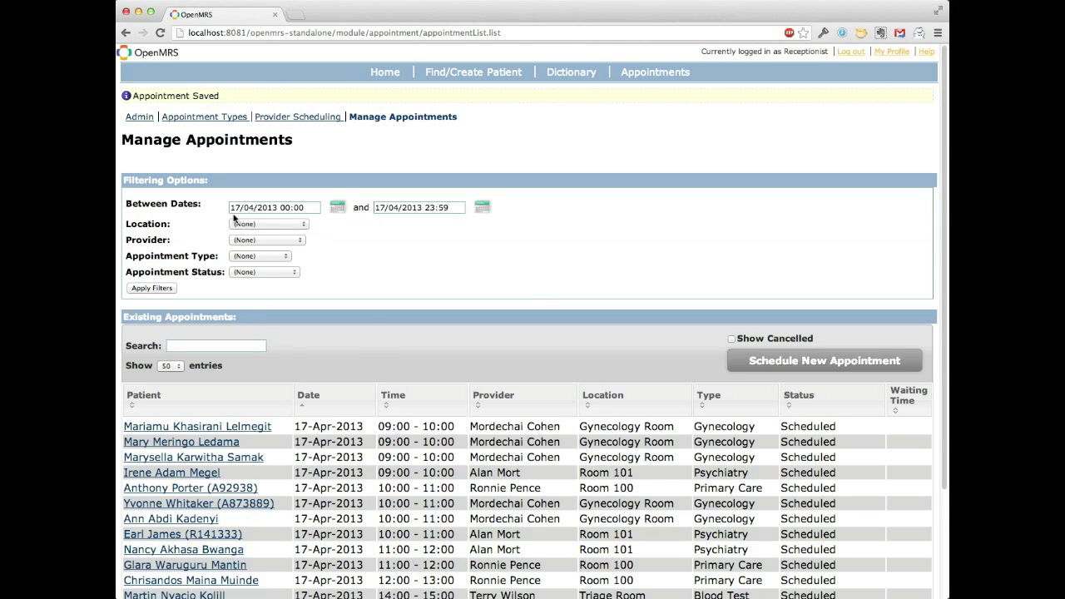
Step: Filter Manage Appointments to the date range 19/04/2013 through 19/04/2013
left_click(255, 211)
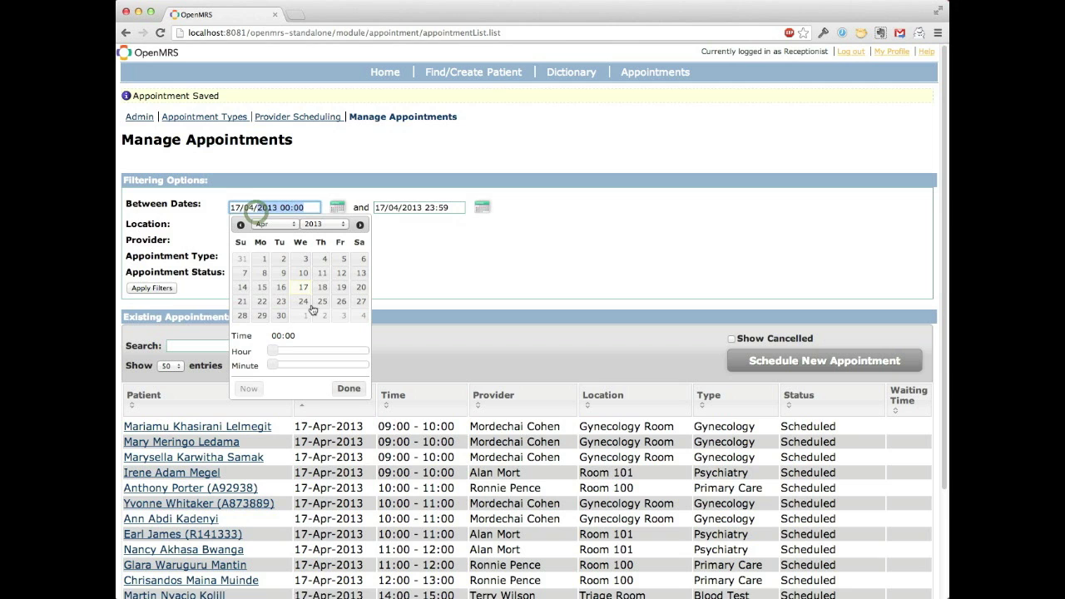
left_click(341, 287)
left_click(401, 207)
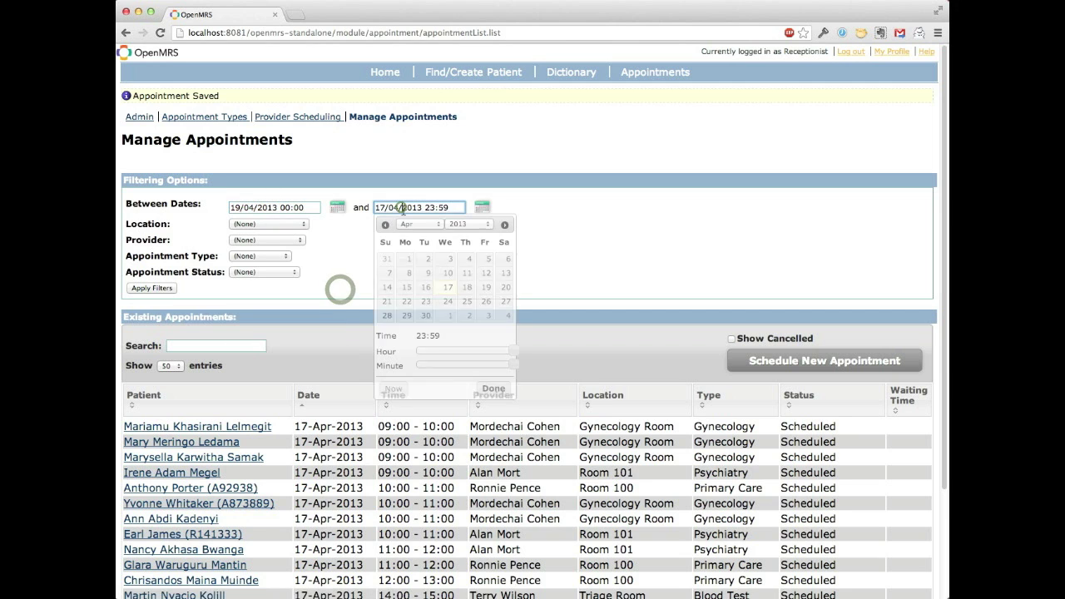
left_click(486, 288)
left_click(151, 288)
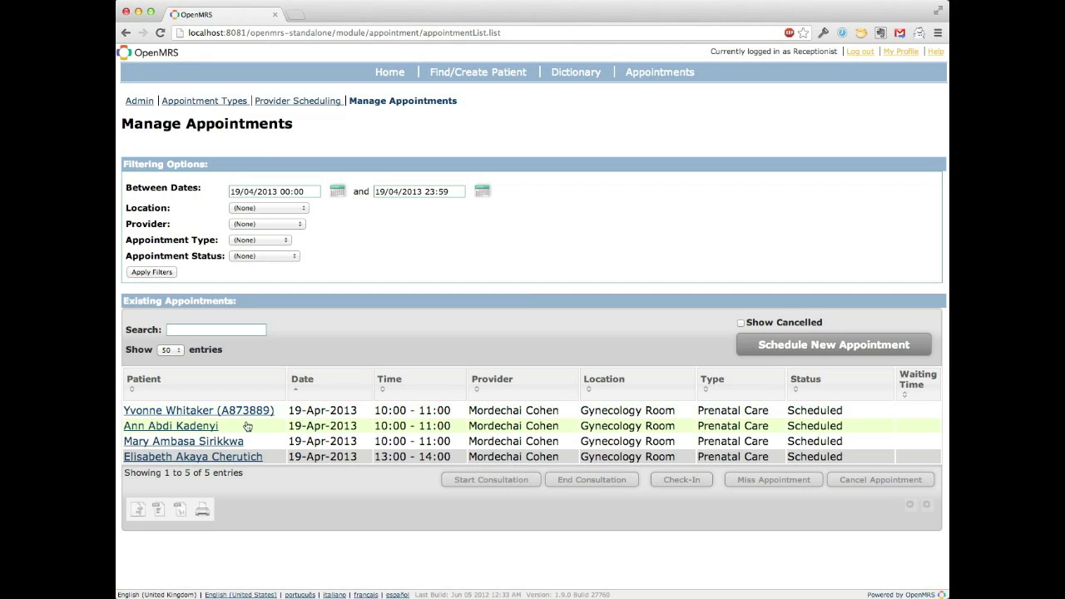
Step: Cancel the second 19-Apr-2013 10:00–11:00 Prenatal Care appointment
left_click(587, 429)
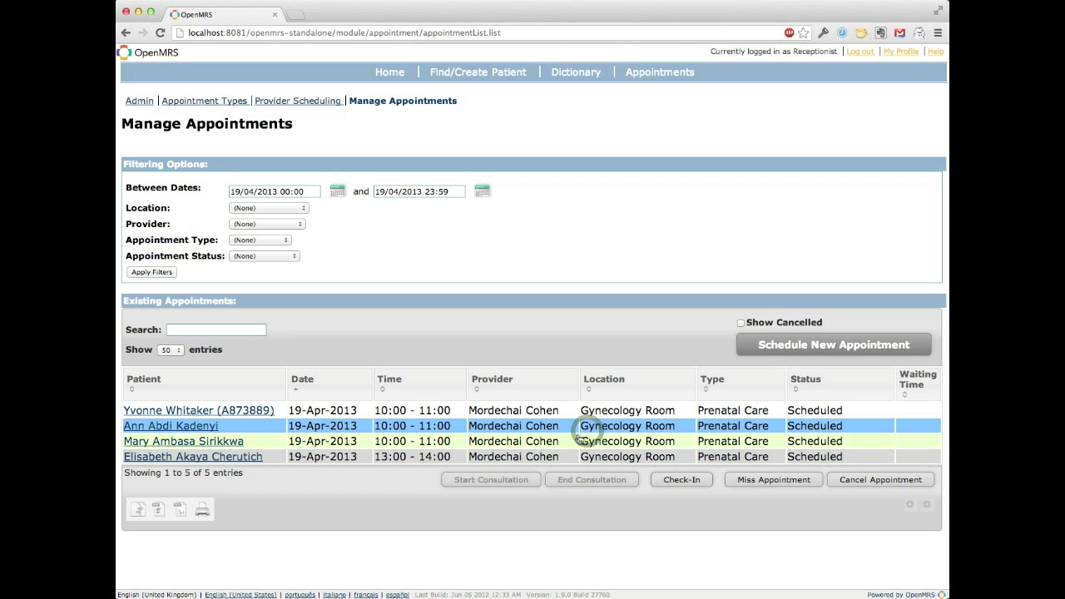
left_click(841, 482)
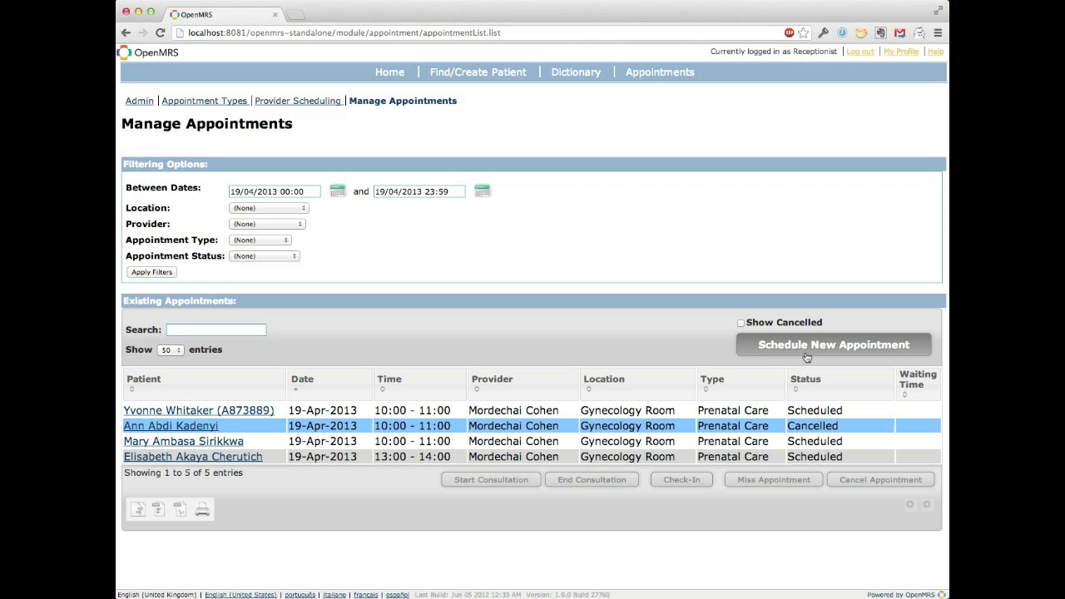
left_click(799, 0)
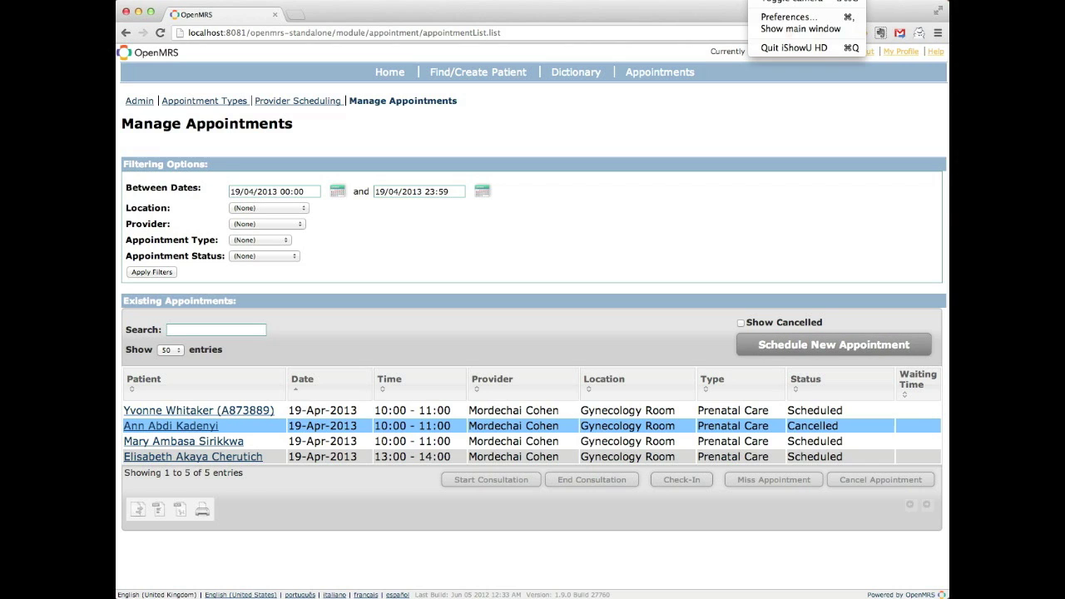
left_click(535, 249)
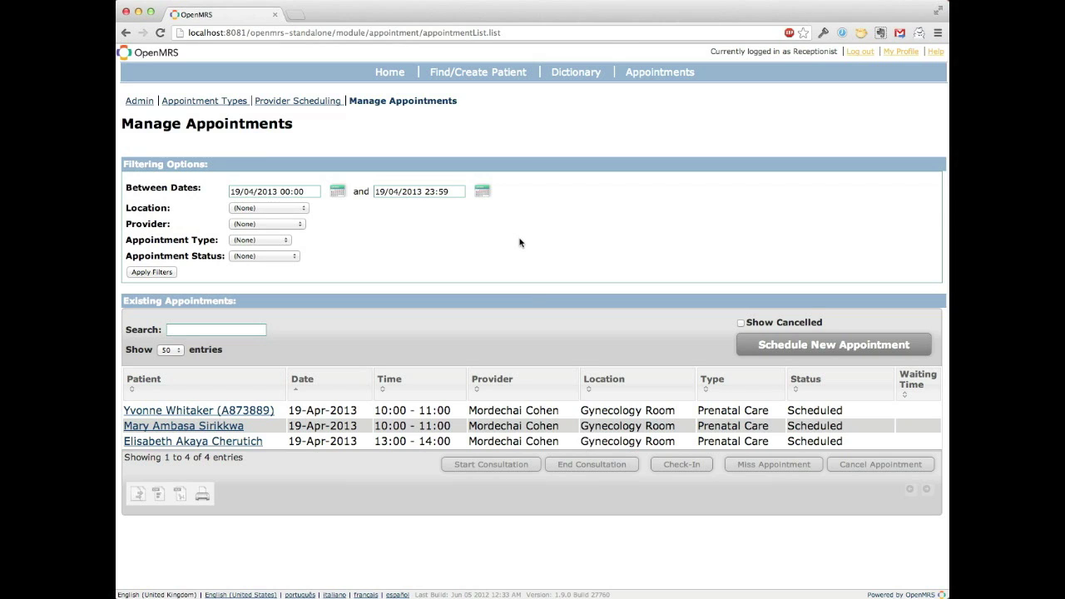
Step: Search for the Prenatal Care patient by name and show her dashboard's Appointments list
left_click(450, 76)
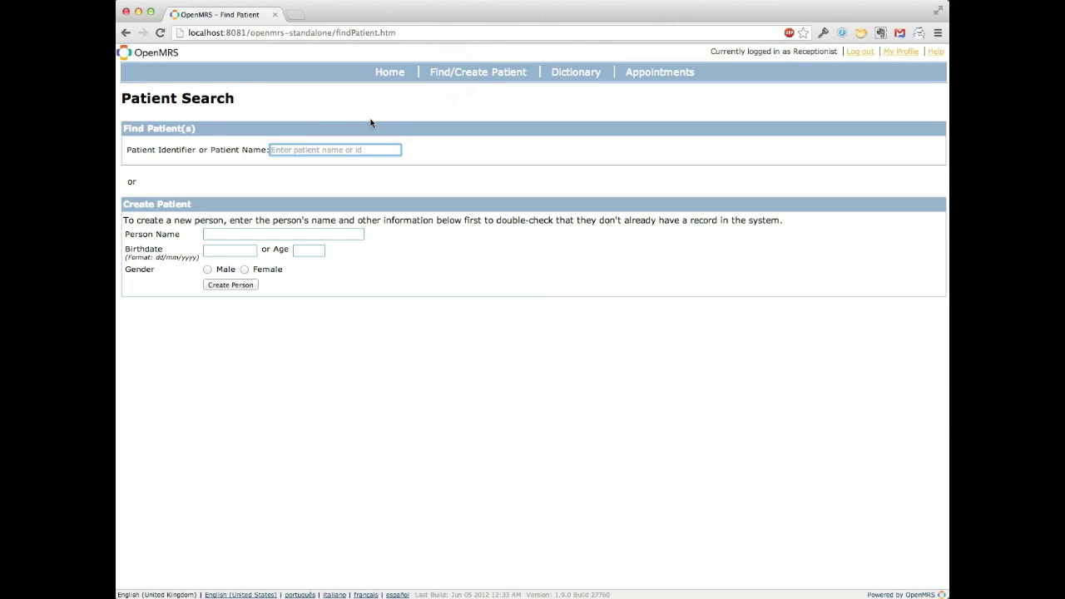
type("yvonne")
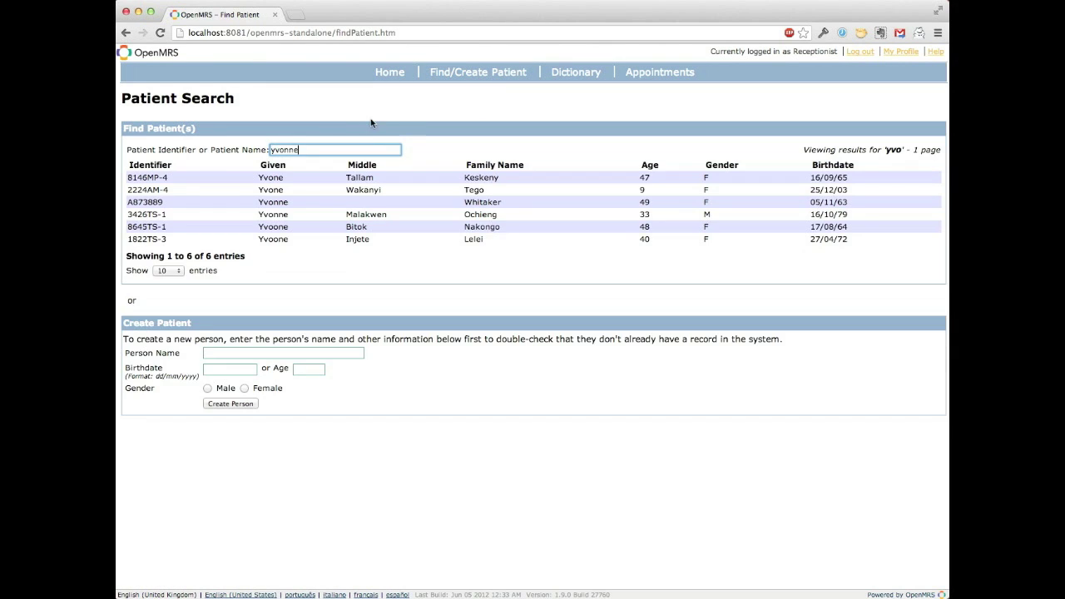
type(" wh")
key("BackSpace")
key("BackSpace")
key("BackSpace")
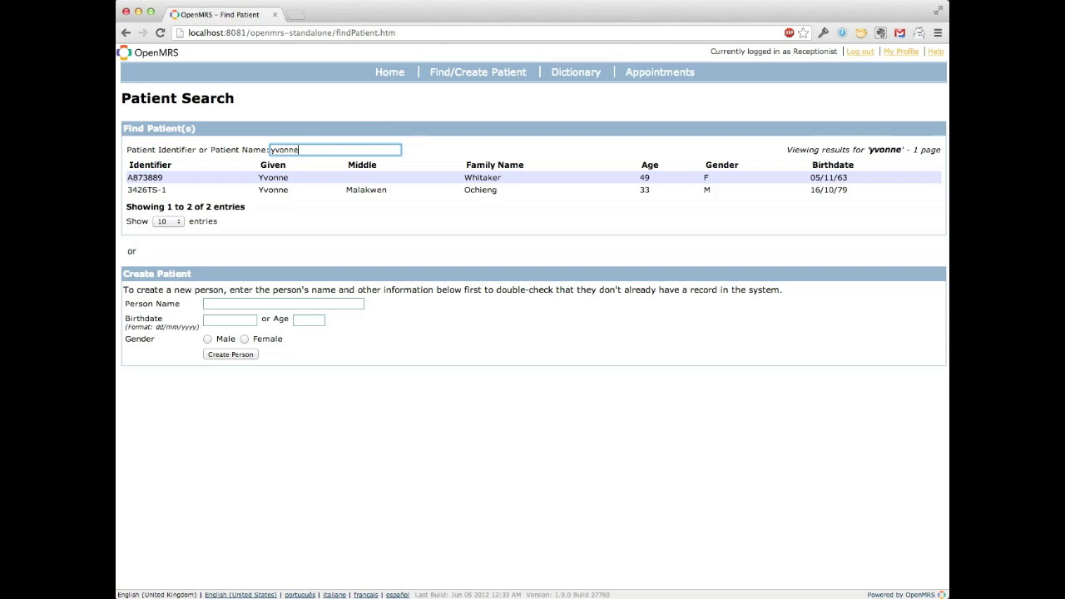
left_click(356, 179)
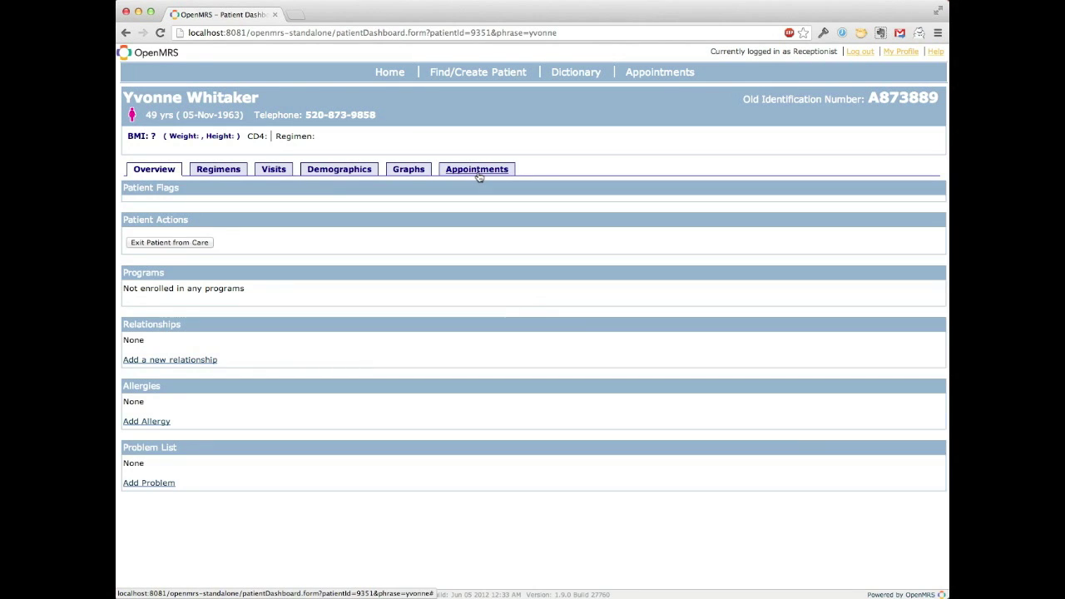
left_click(476, 170)
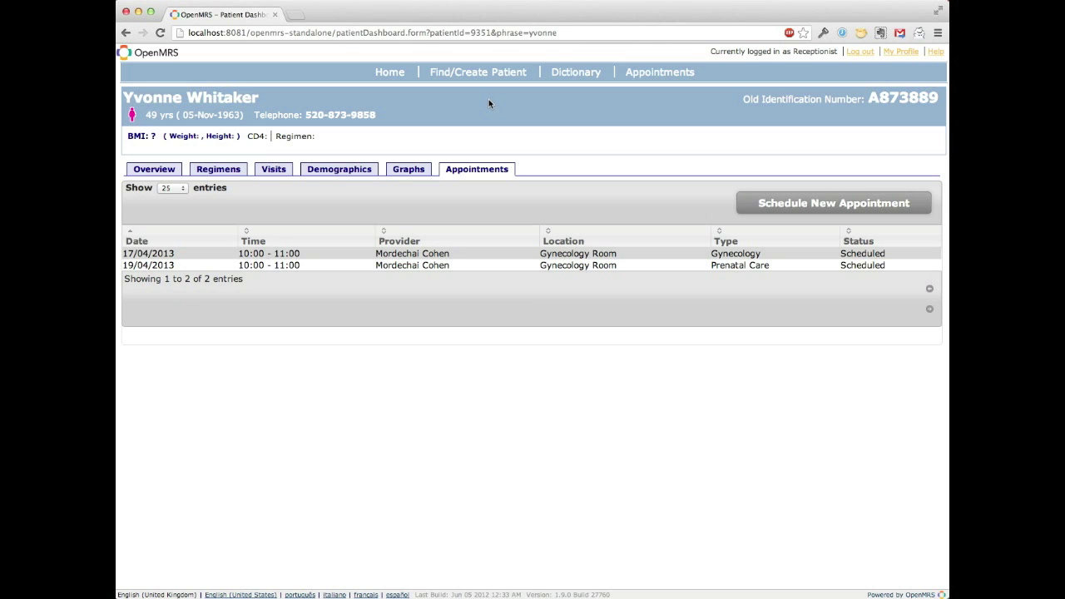
Step: Open Manage Appointments and review the 16 scheduled 17-Apr-2013 appointments
left_click(639, 73)
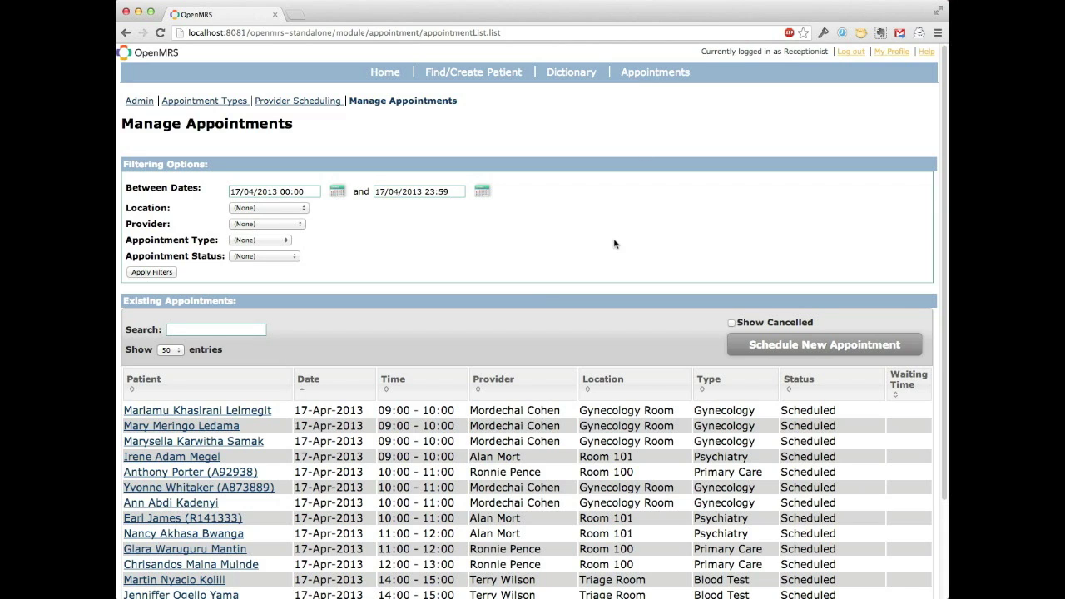
scroll(613, 245, "down", 2)
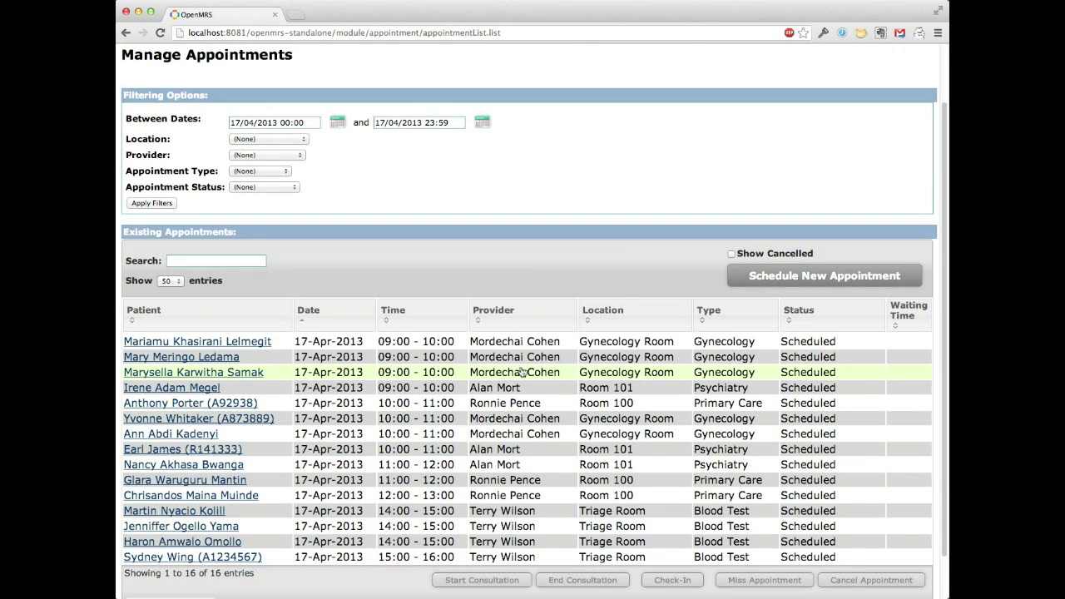
scroll(521, 372, "up", 2)
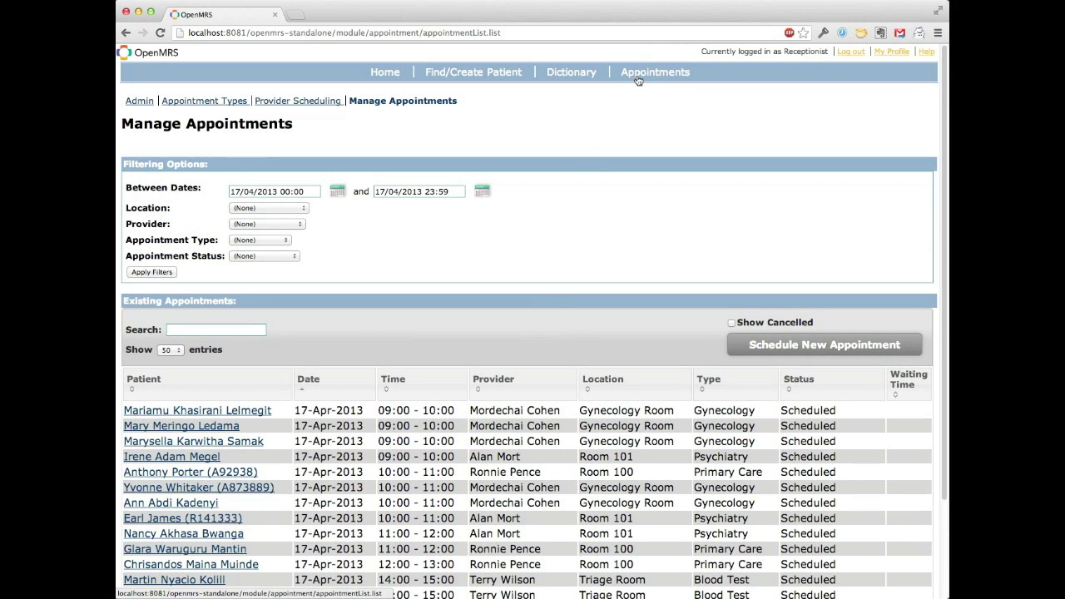
scroll(424, 477, "down", 3)
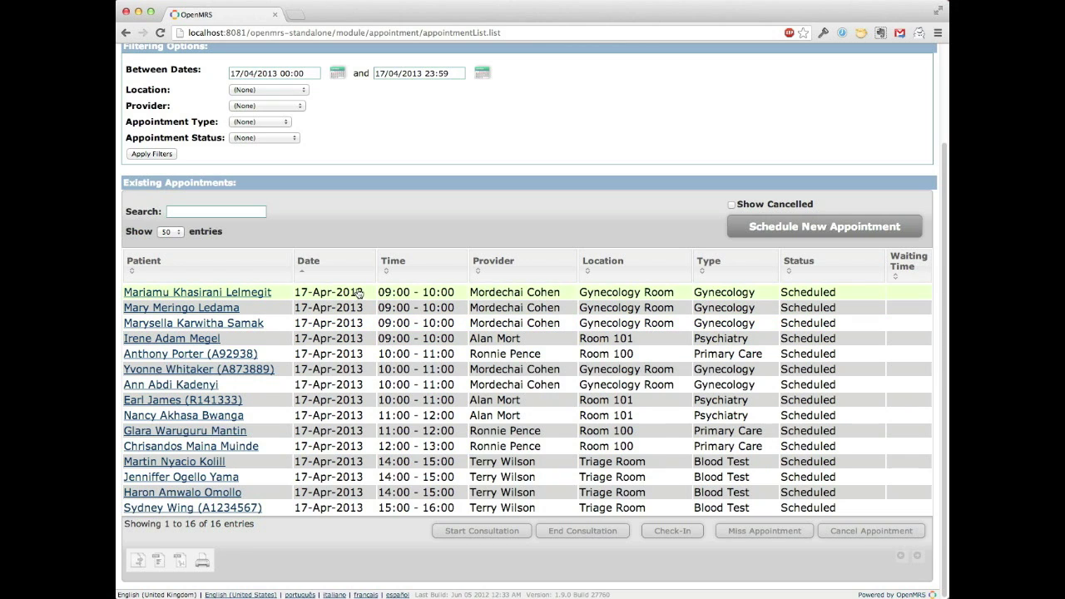
Step: Check in both 09:00 Gynecology patients and the 10:00 Primary Care patient
left_click(358, 294)
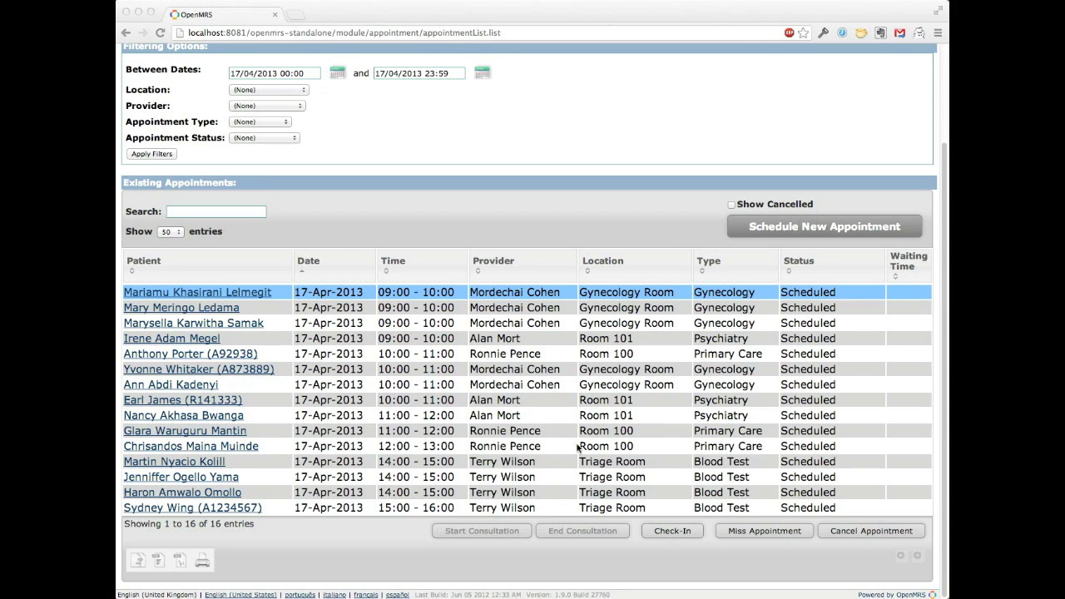
left_click(666, 534)
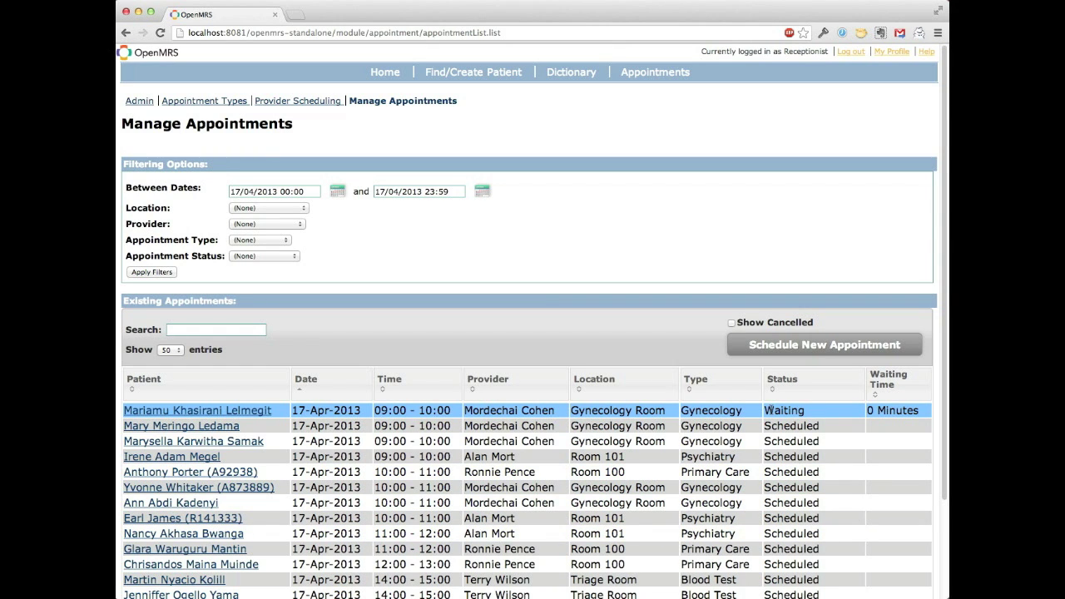
scroll(768, 410, "down", 3)
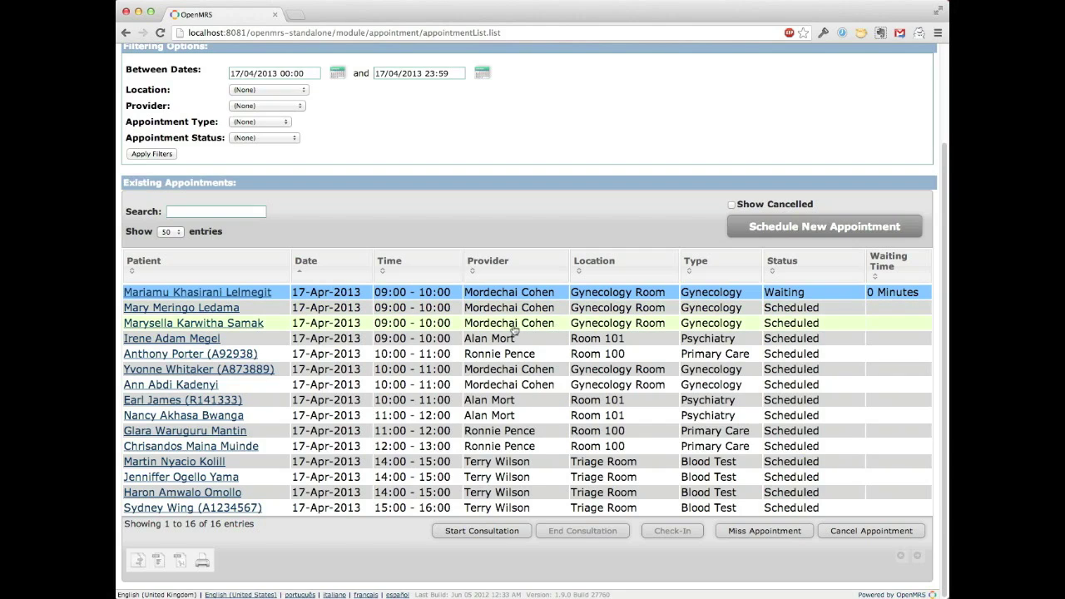
left_click(409, 309)
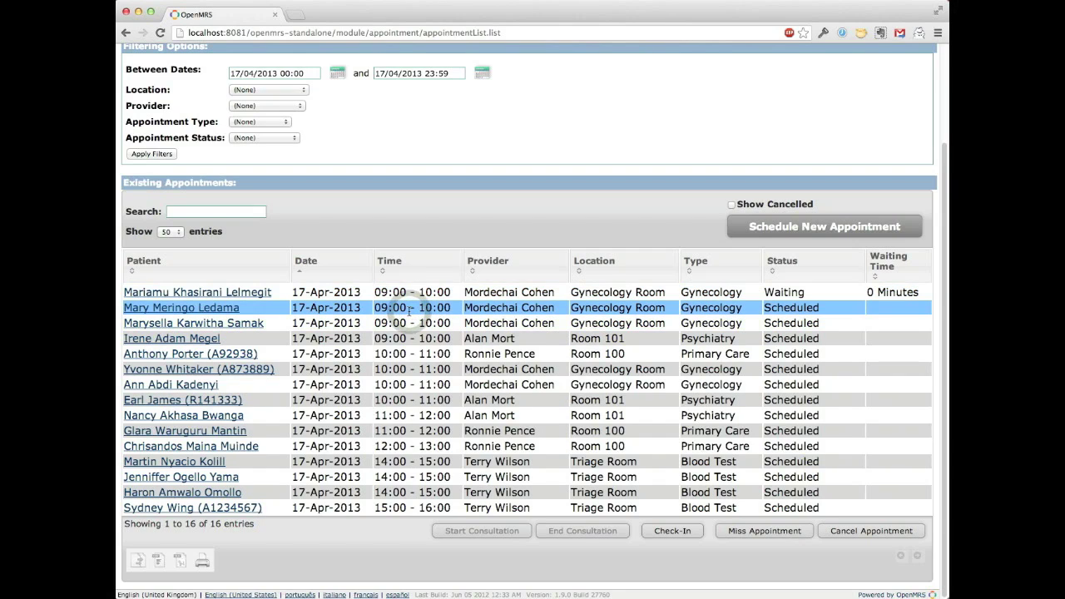
left_click(662, 537)
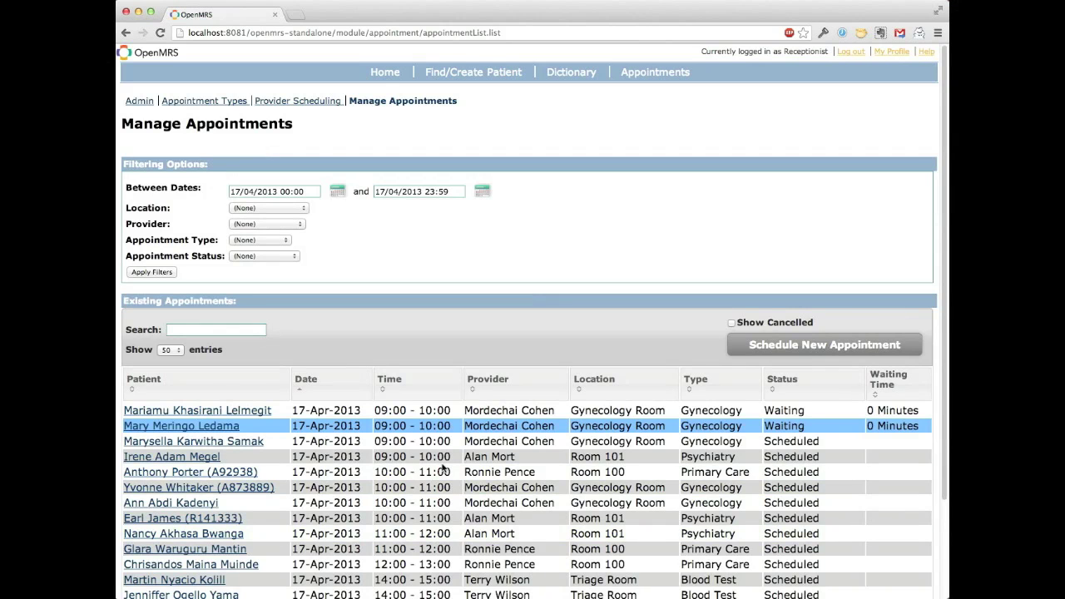
scroll(444, 470, "down", 3)
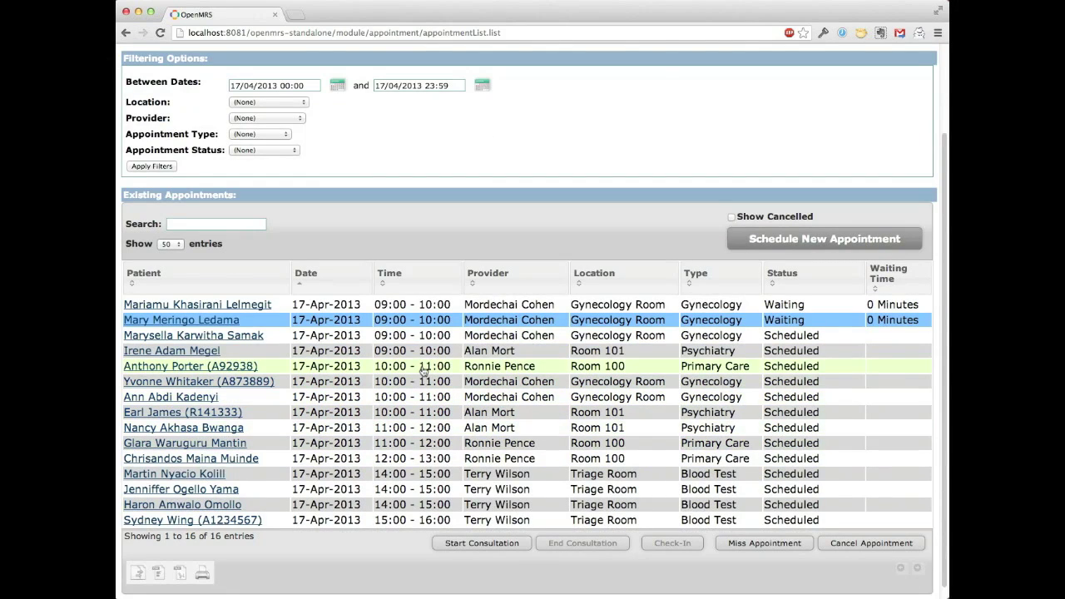
left_click(422, 371)
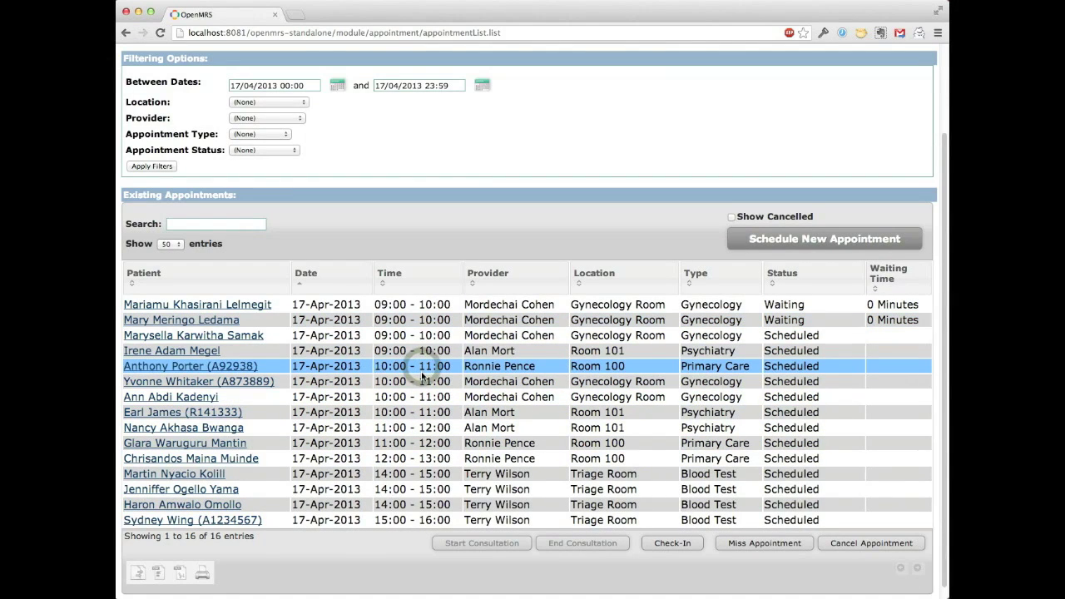
left_click(656, 546)
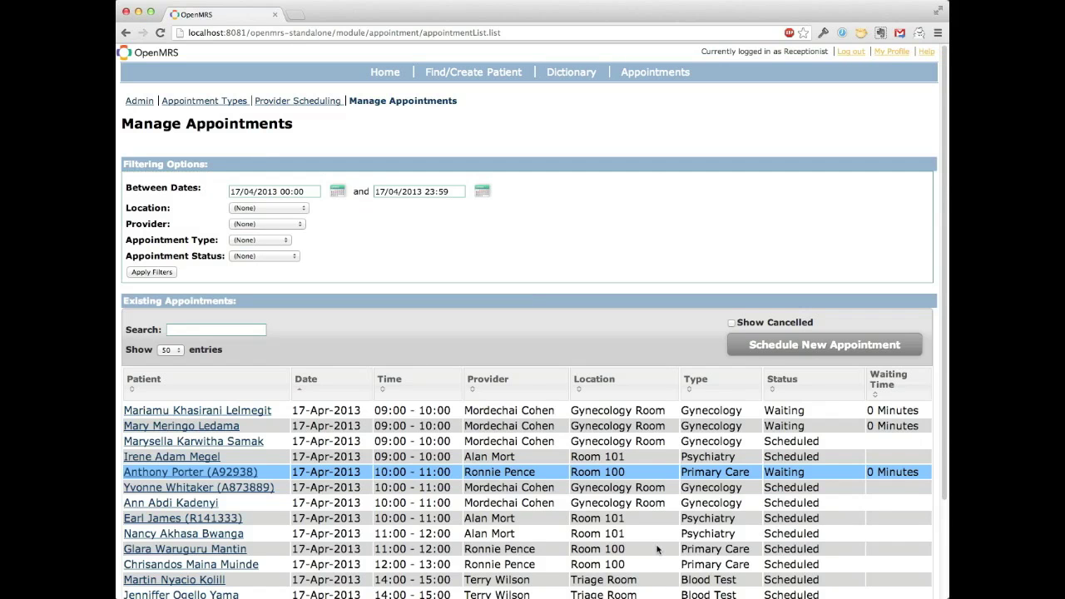
scroll(622, 463, "down", 3)
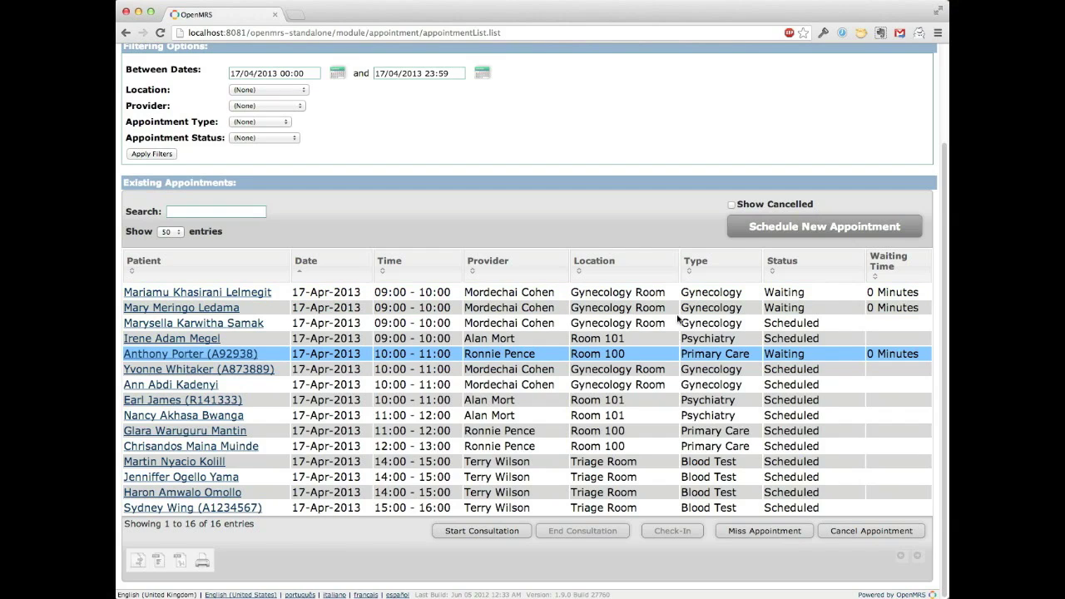
left_click(240, 292)
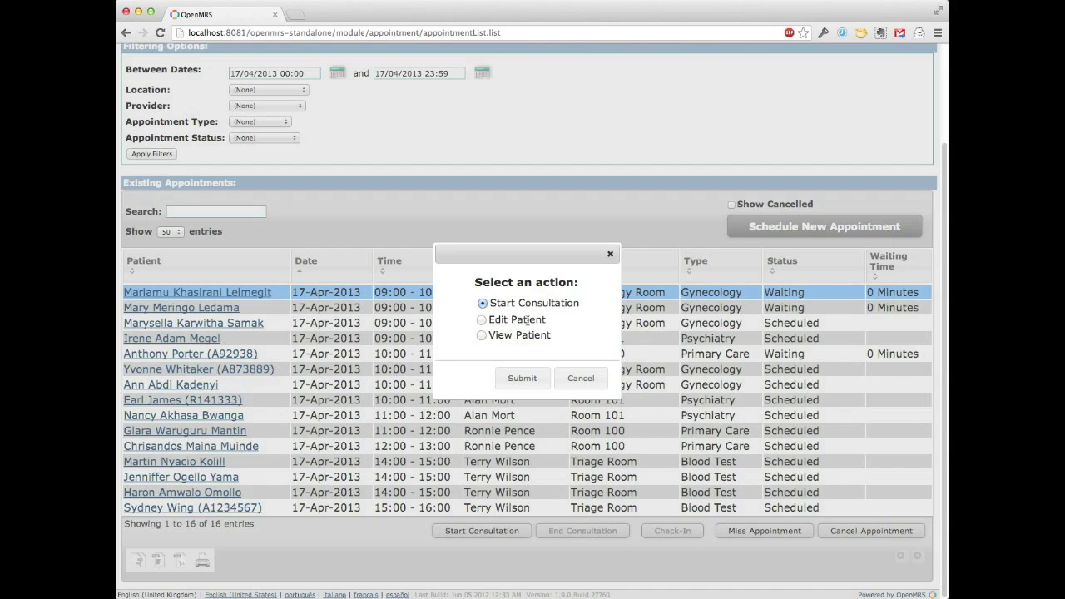
left_click(480, 336)
left_click(516, 381)
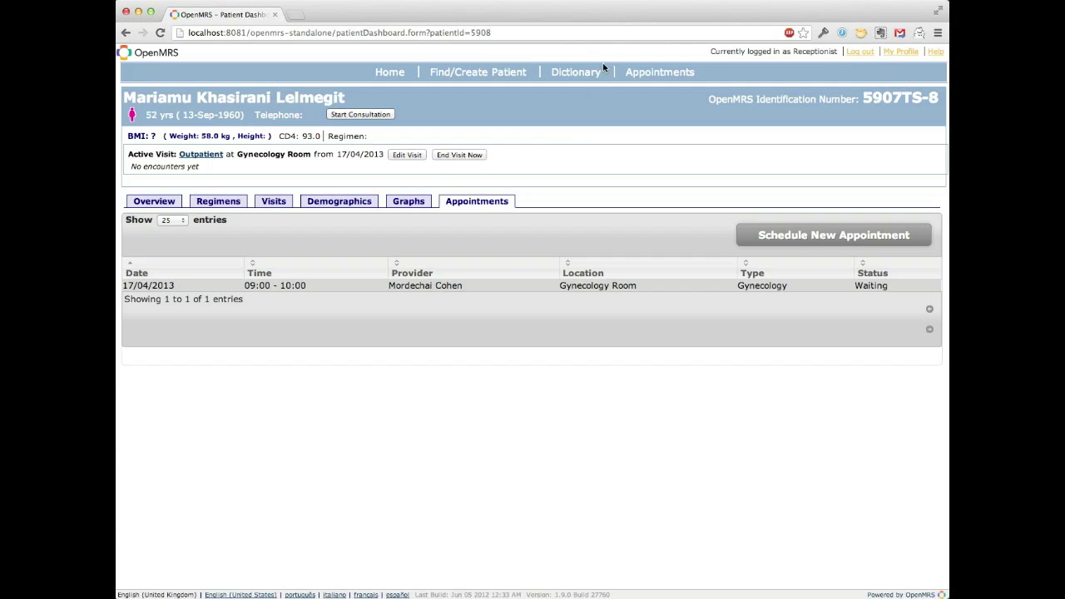
left_click(655, 73)
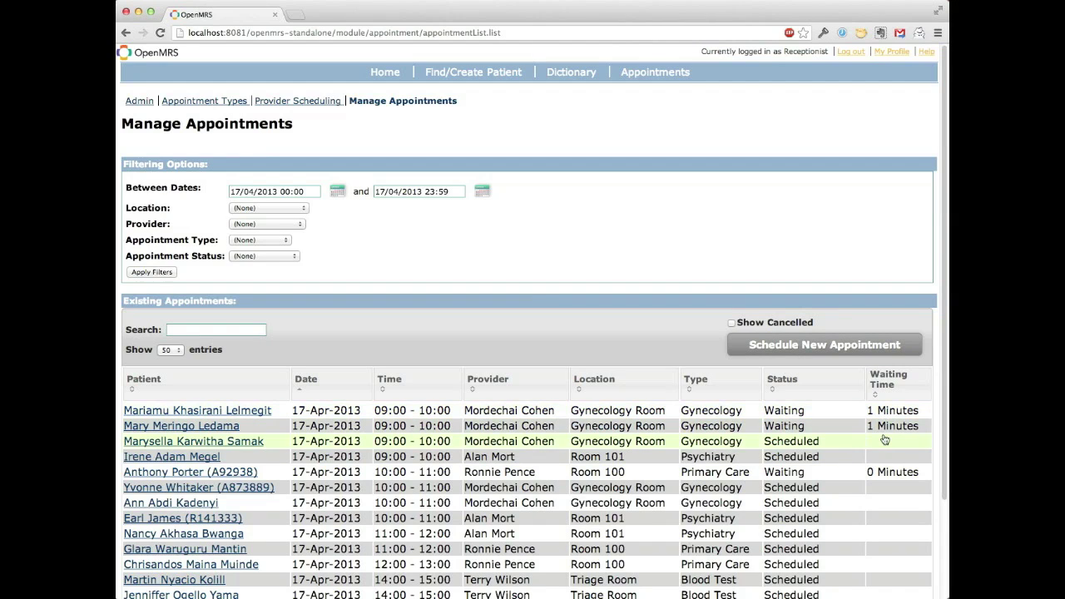
scroll(884, 488, "down", 3)
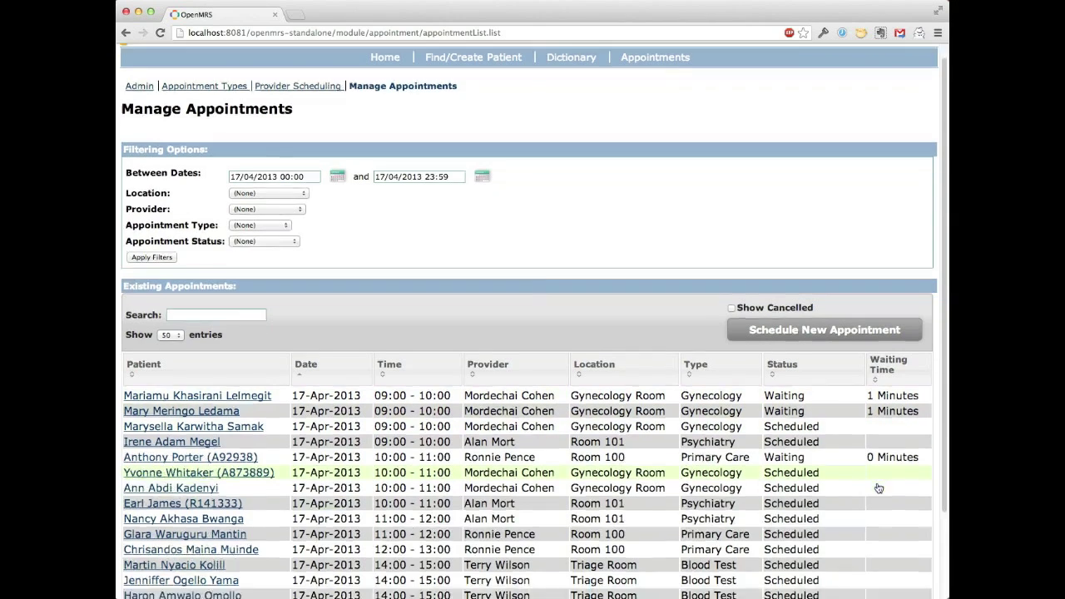
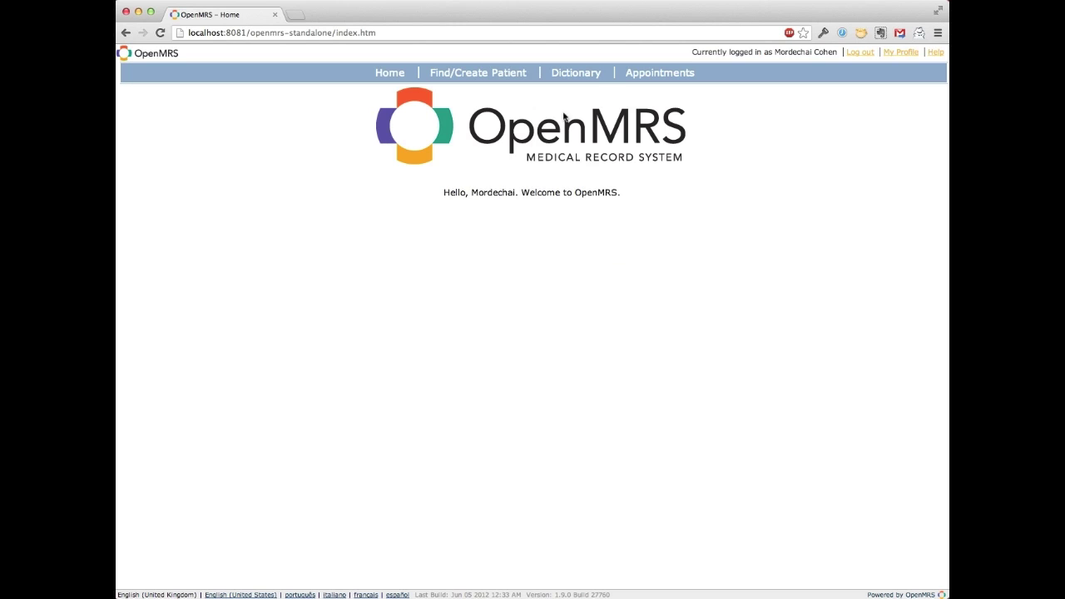
Step: From the Appointments list, start the consultation for the first Waiting gynecology appointment
left_click(642, 76)
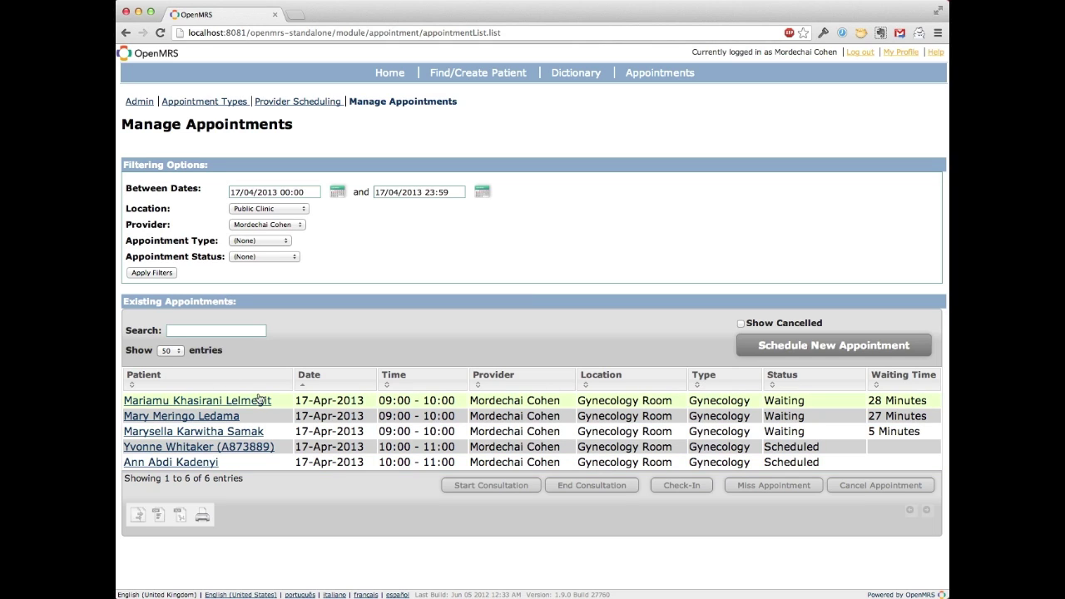
left_click(307, 405)
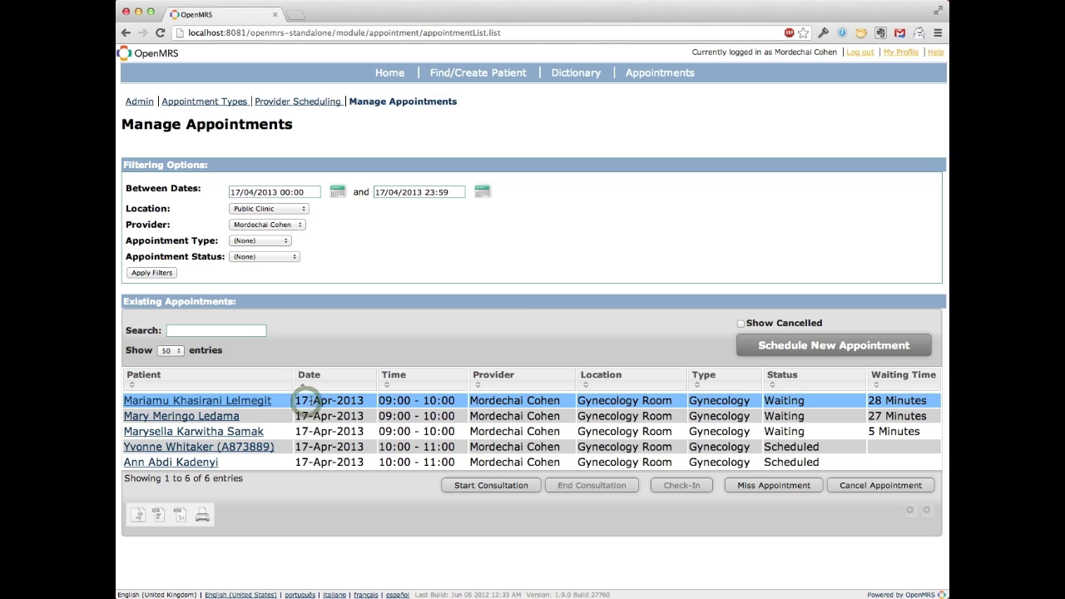
left_click(455, 487)
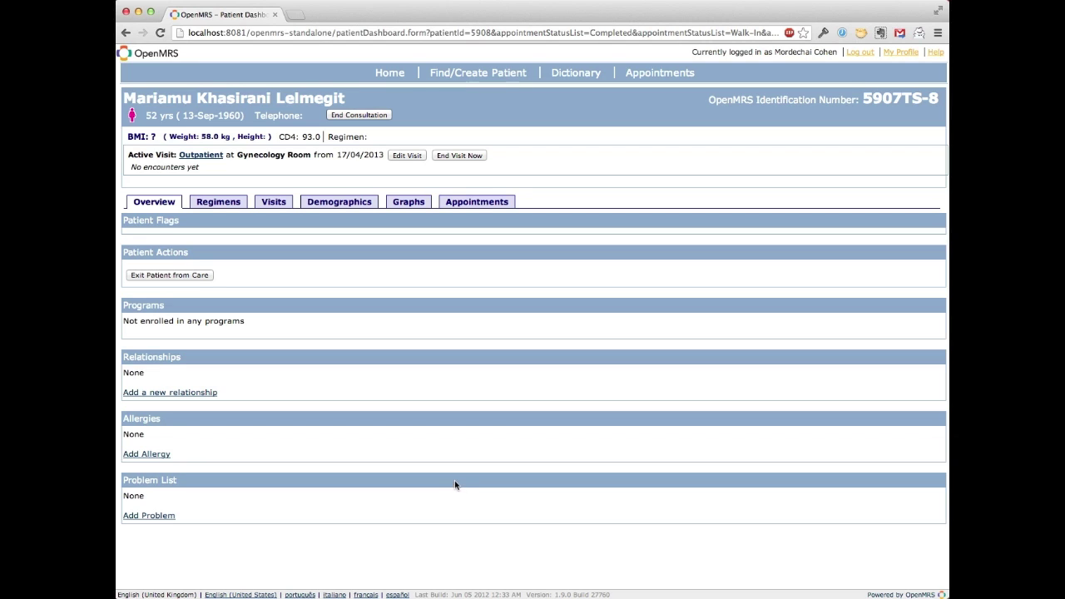
Step: Show the Appointments list in a second browser tab, with the first appointment In-Consultation
left_click(647, 72, "super")
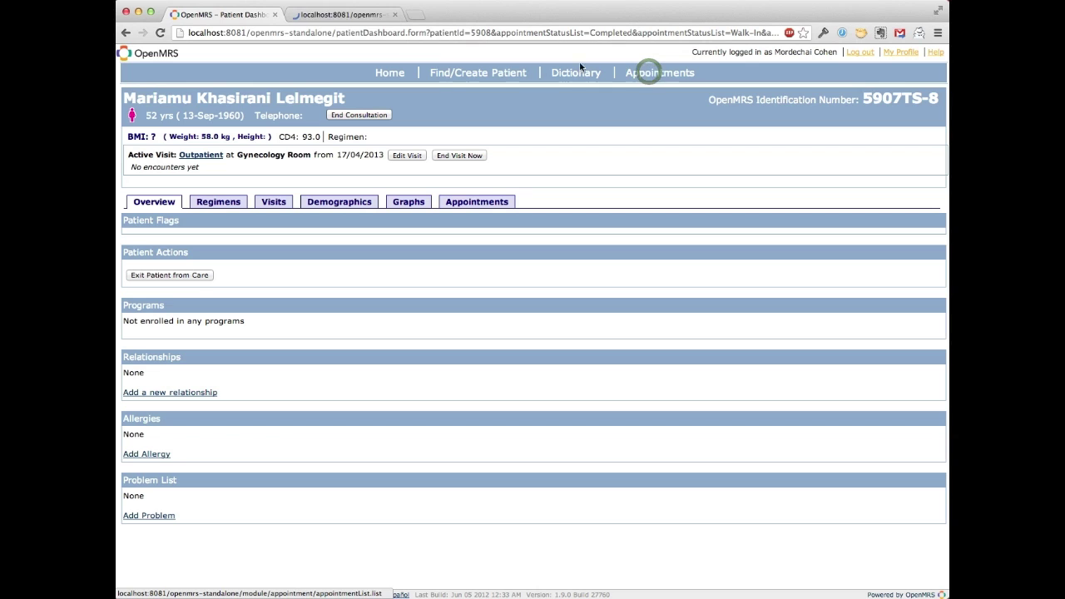
left_click(324, 15)
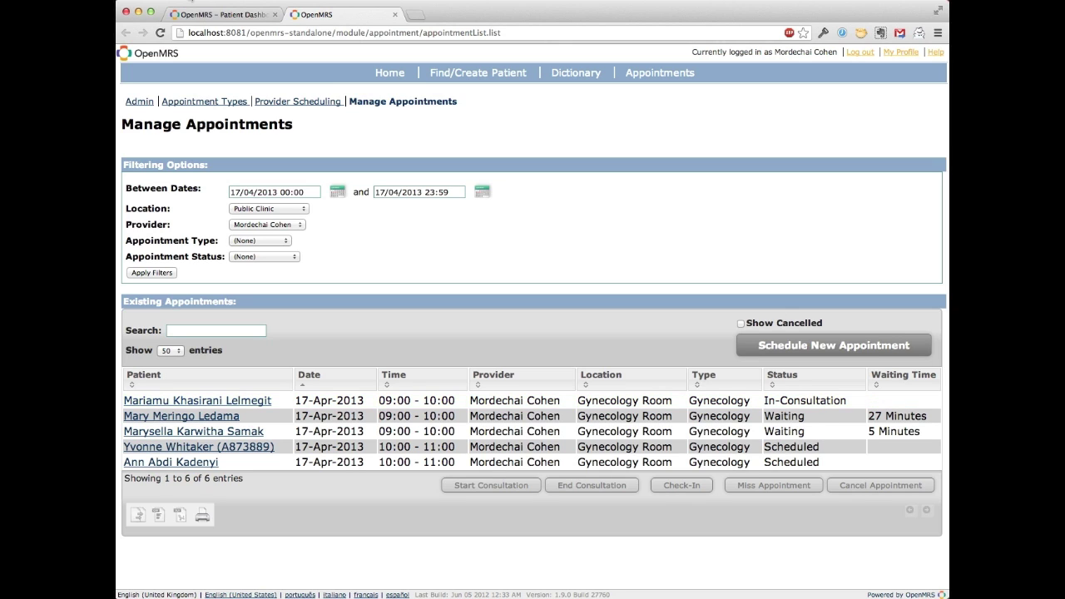
Step: Close the extra tab and end the first patient's consultation on her dashboard
left_click(394, 15)
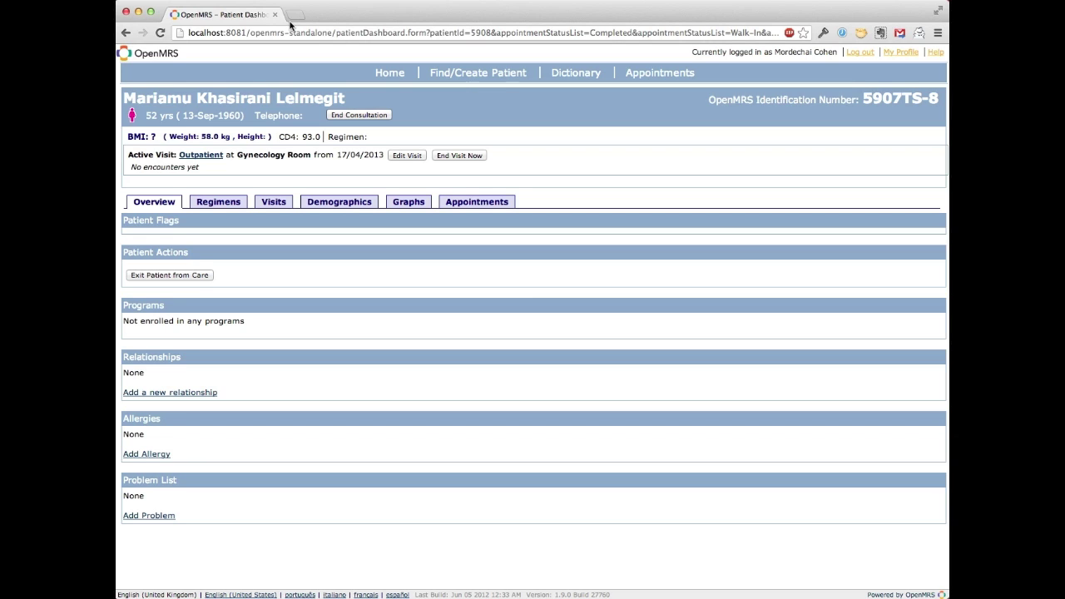
left_click(358, 116)
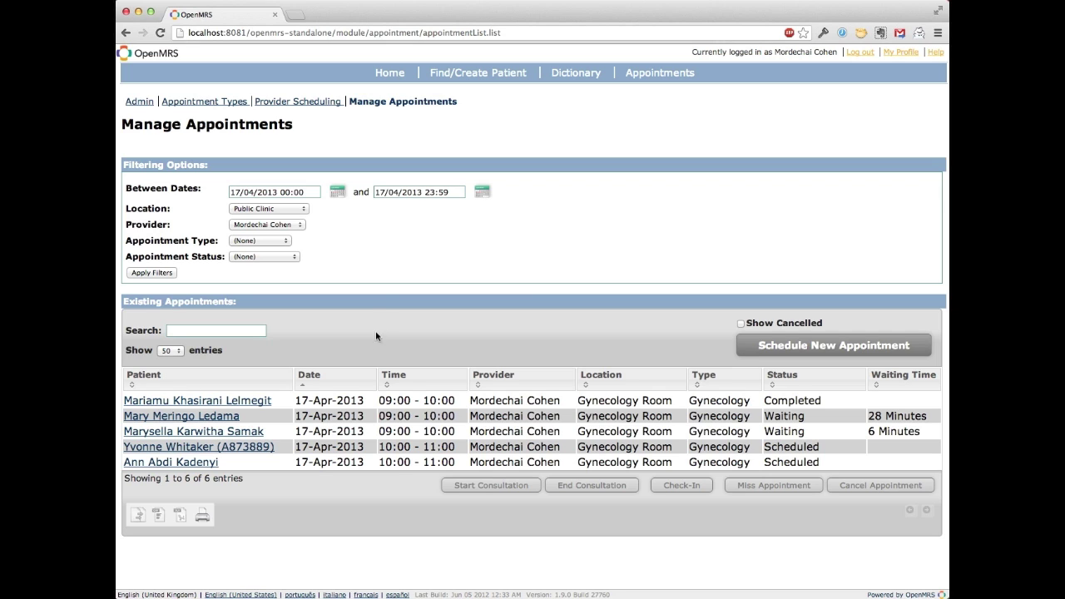
Step: Start the second Waiting patient's consultation and return to the Appointments list
left_click(431, 403)
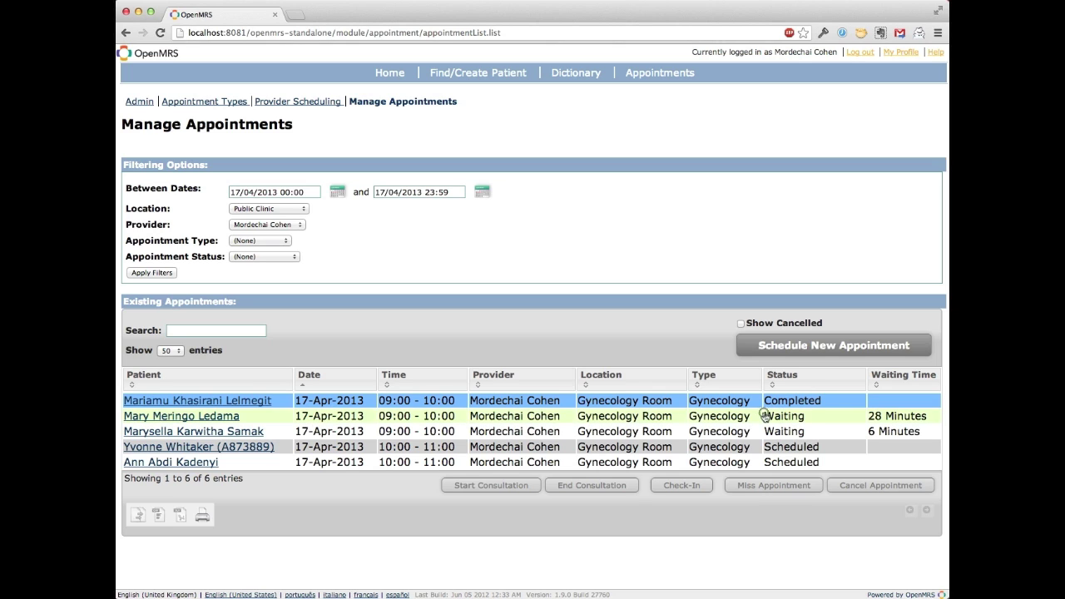
left_click(765, 413)
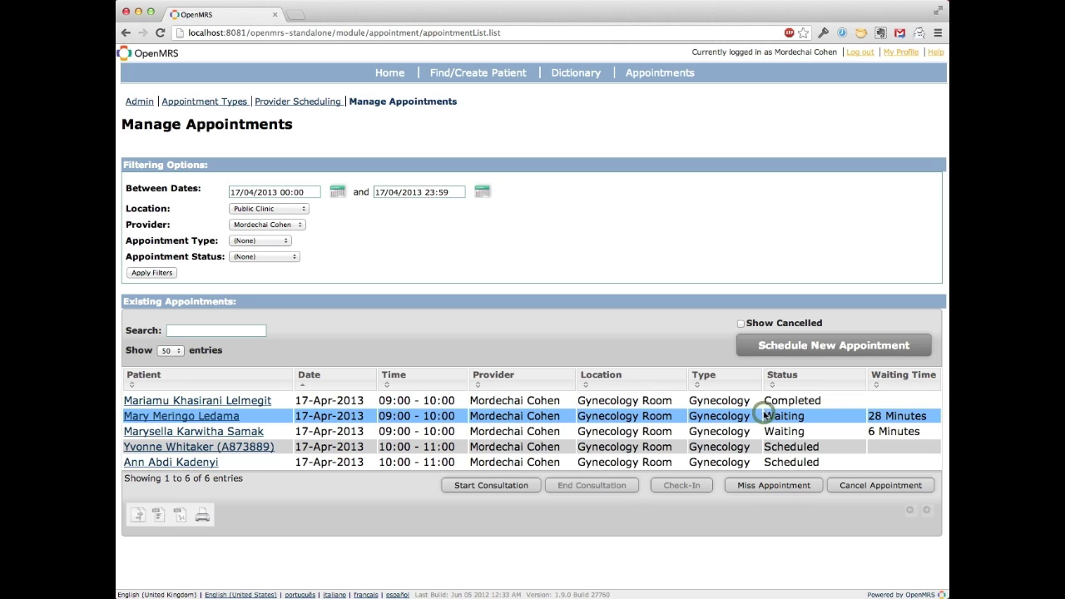
left_click(511, 491)
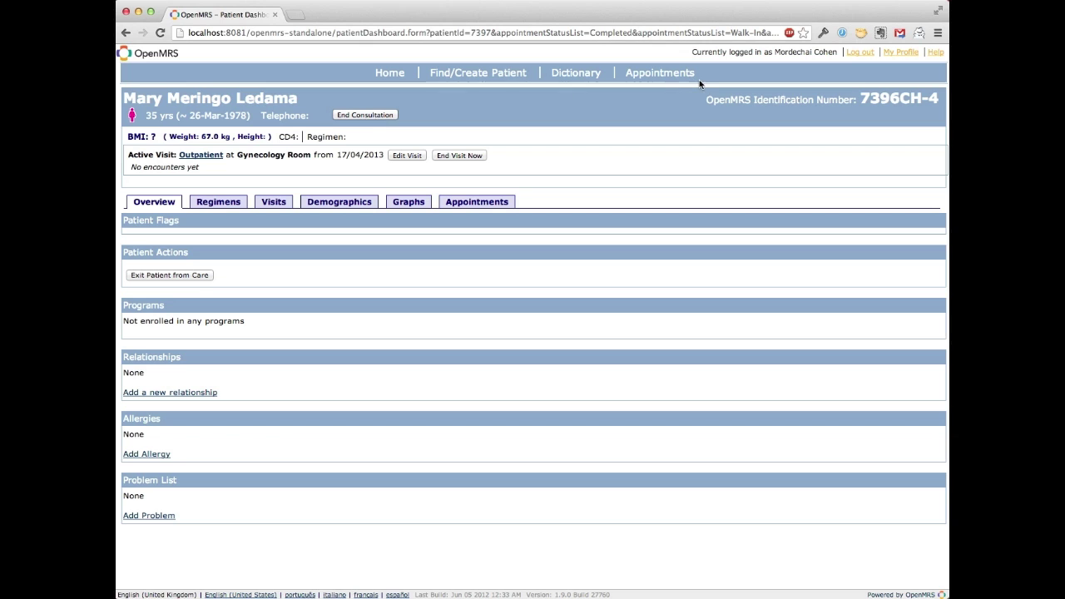
left_click(673, 73)
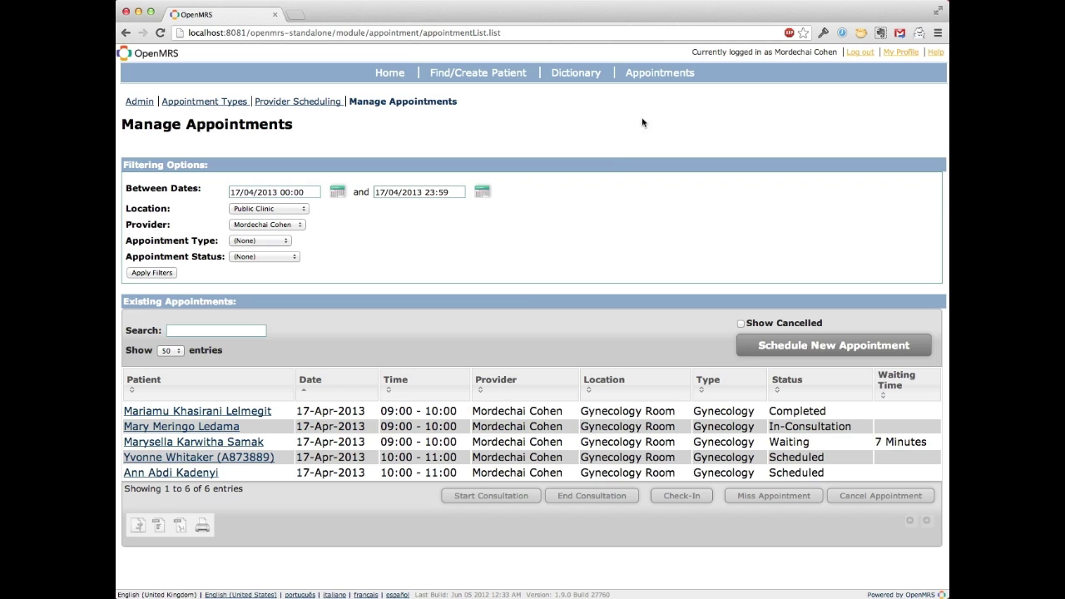
Step: End the second patient's consultation, leaving two Completed, one Waiting and two Scheduled
left_click(659, 73)
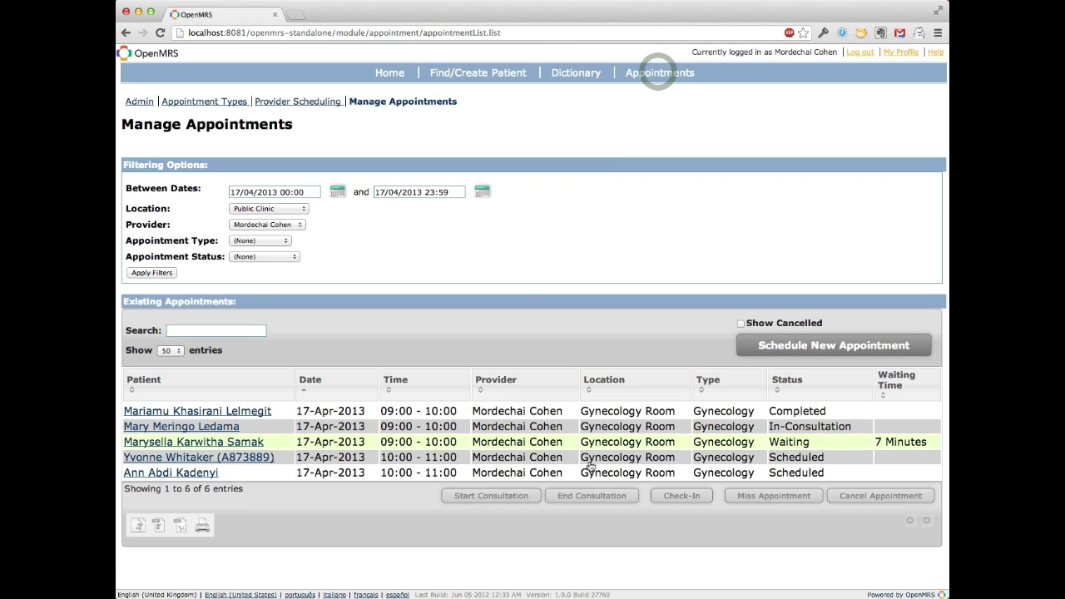
left_click(593, 422)
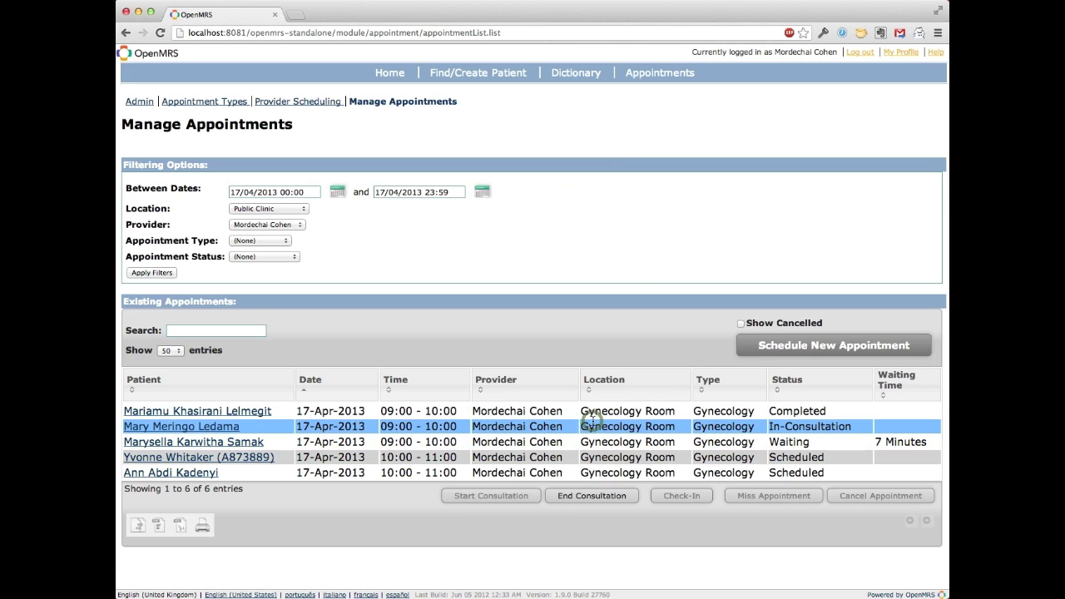
left_click(577, 499)
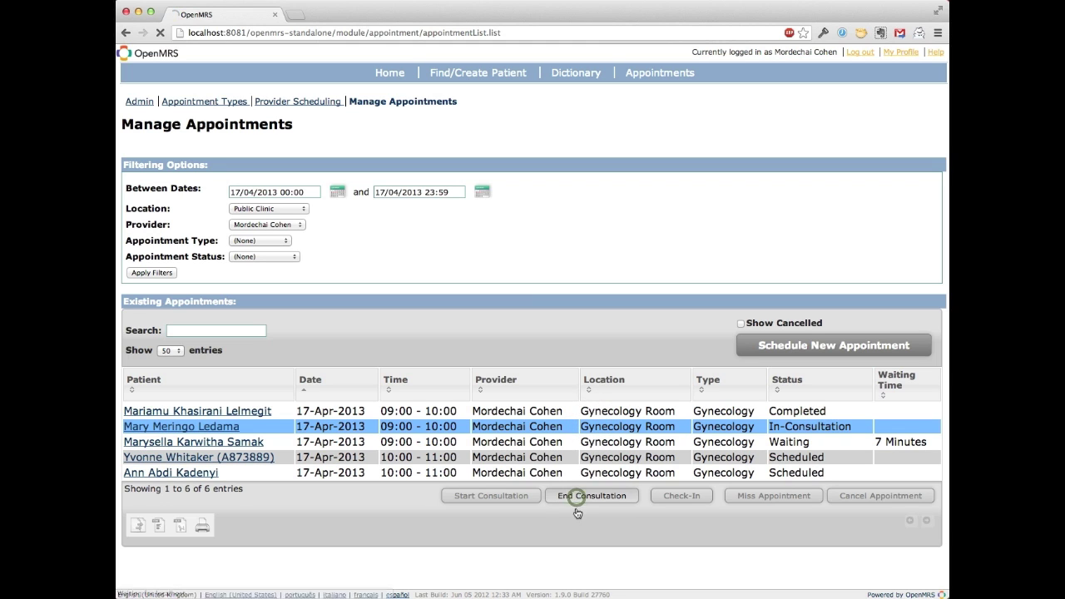
left_click(524, 441)
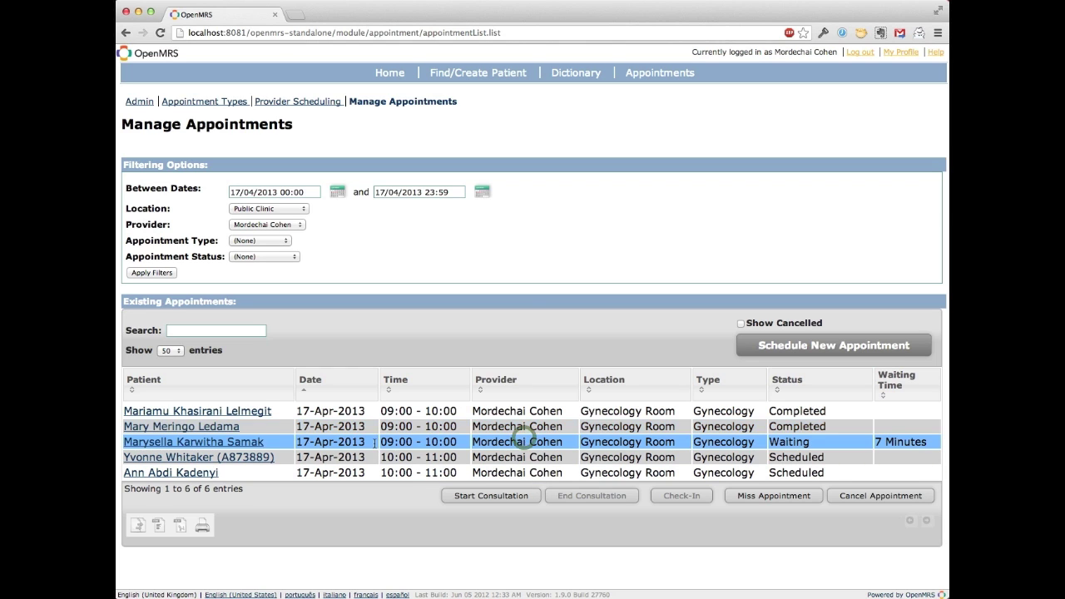
left_click(226, 447)
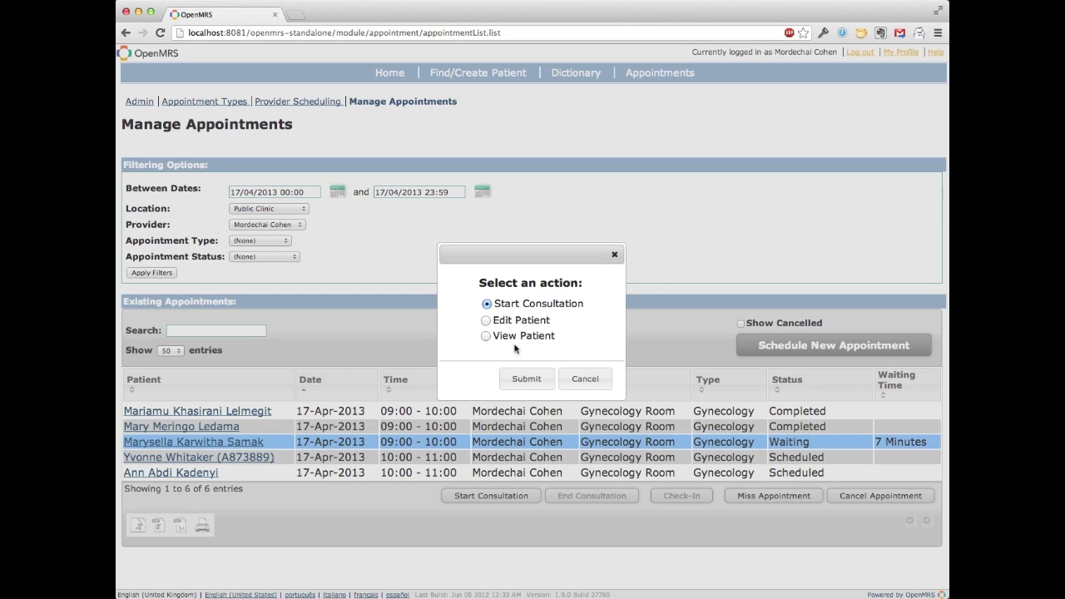
left_click(585, 380)
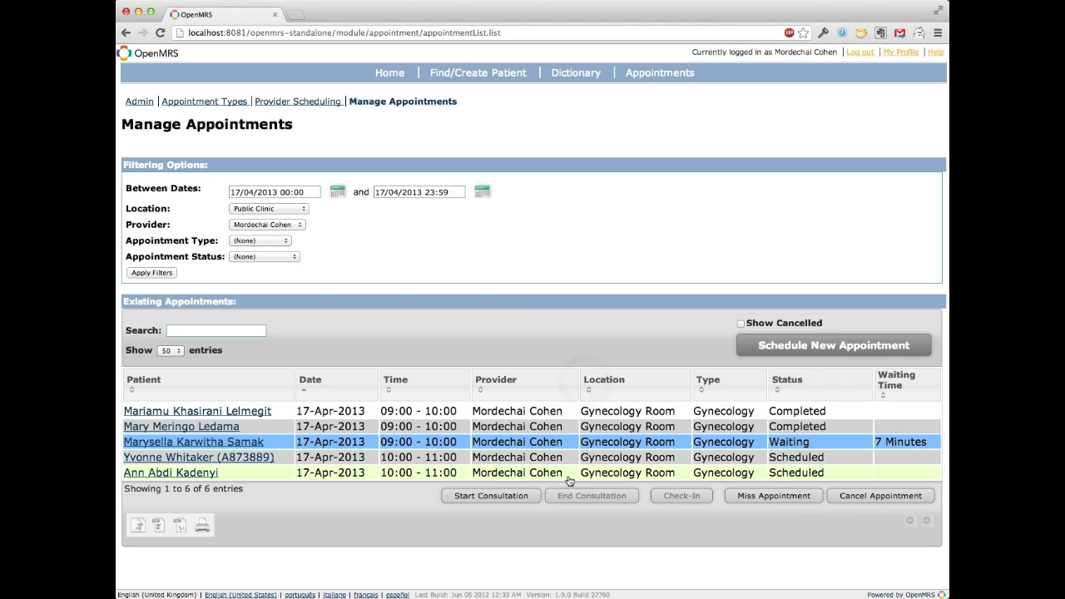
left_click(569, 426)
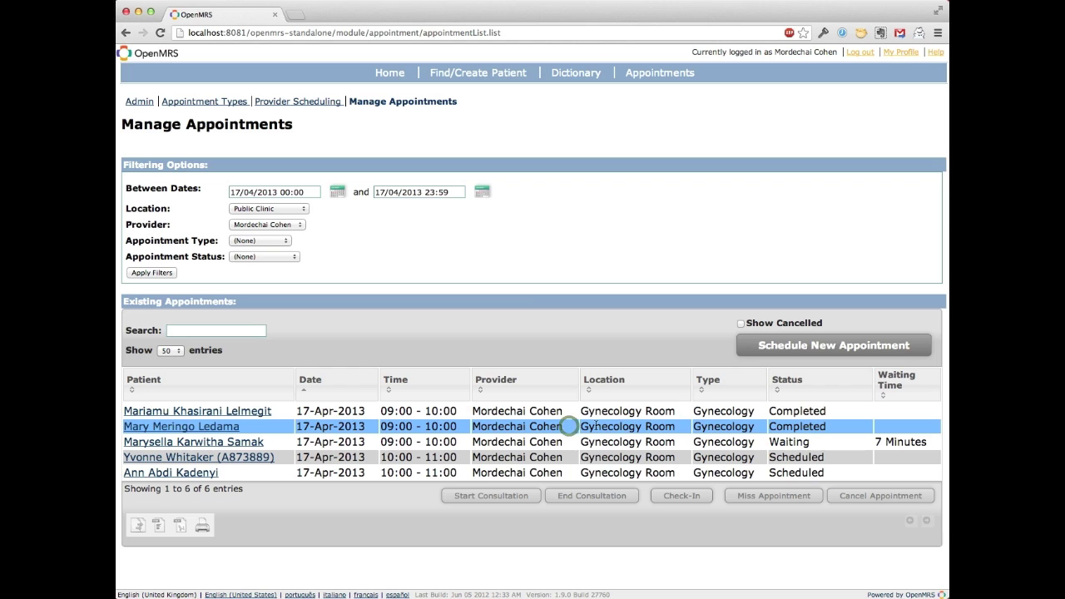
left_click(150, 430)
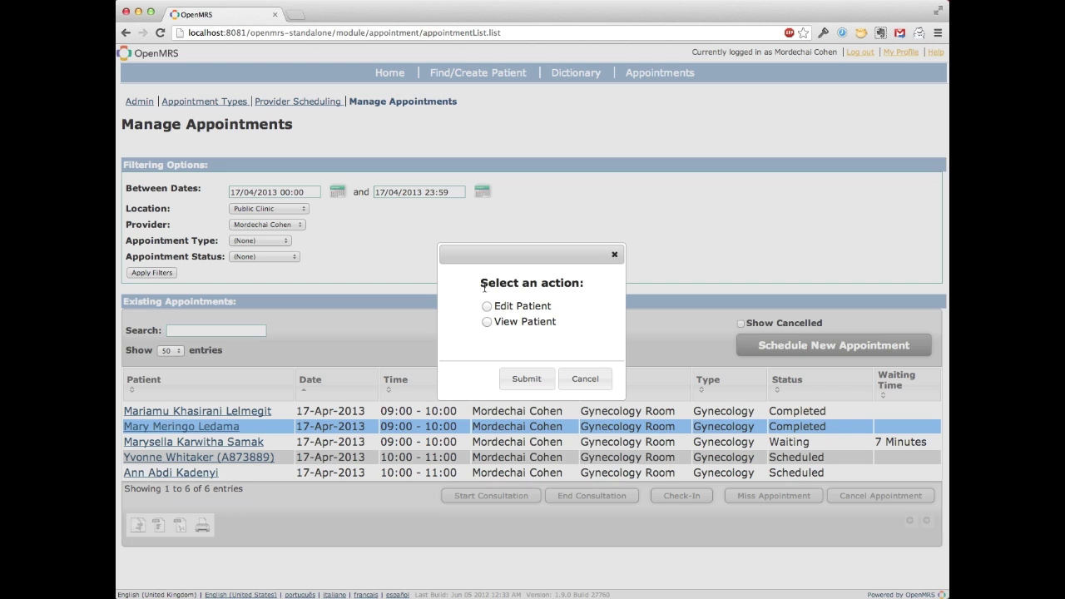
left_click(486, 322)
left_click(520, 382)
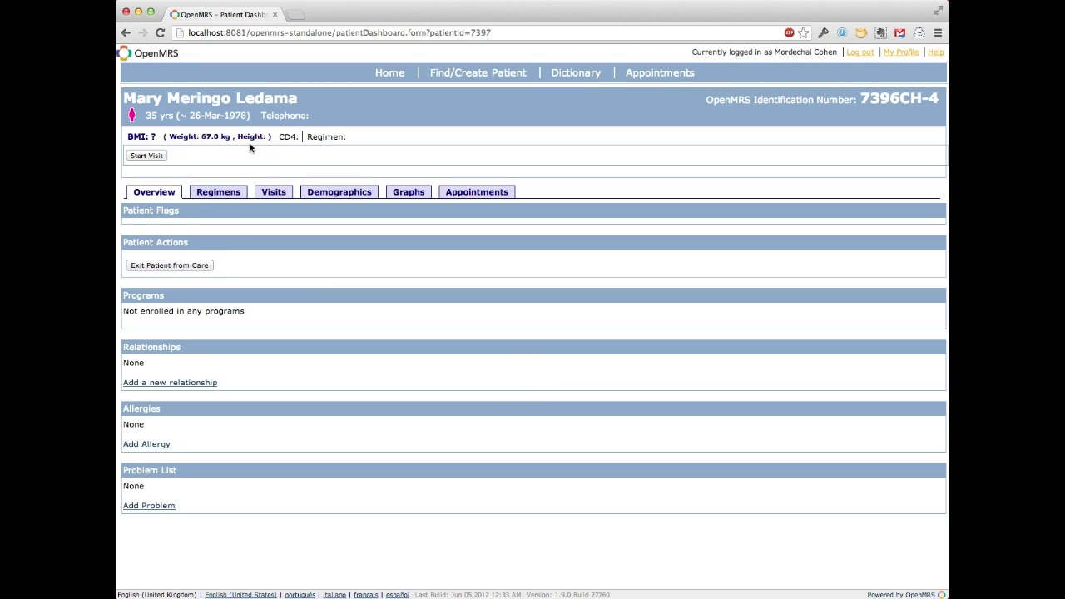
left_click(263, 193)
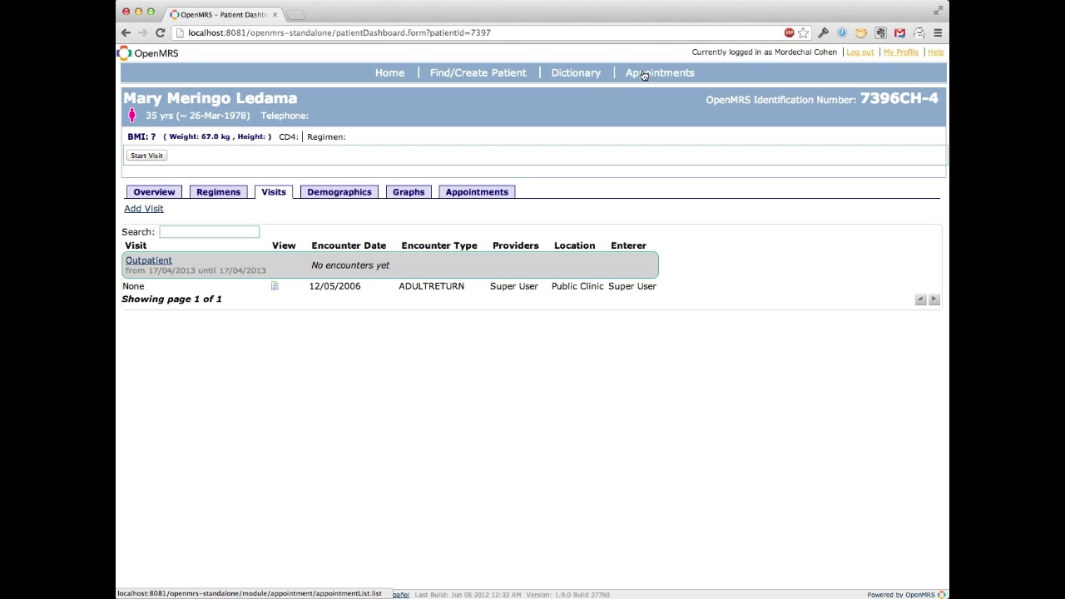
left_click(674, 78)
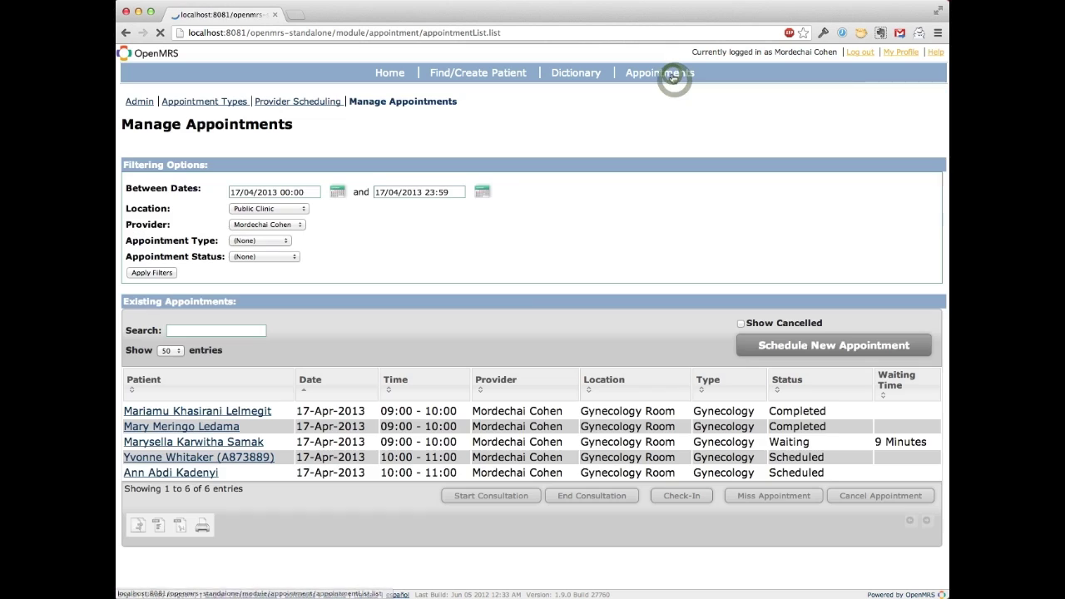